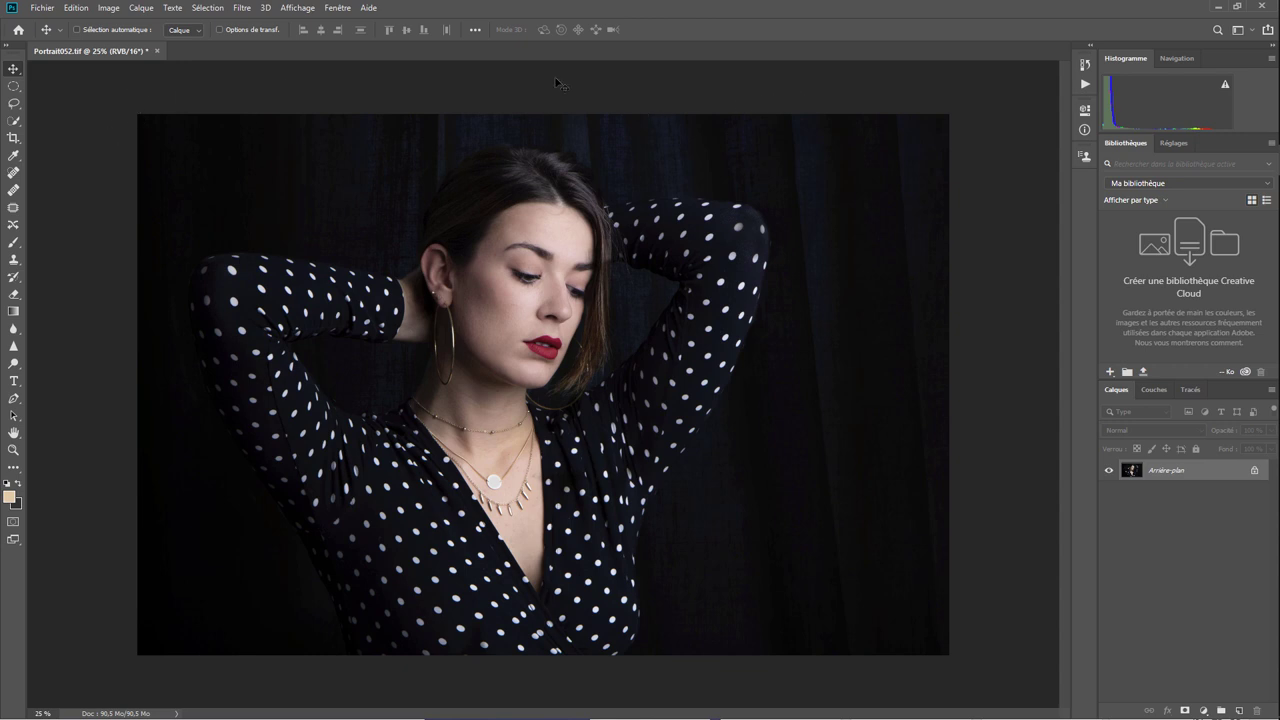
# - Add three empty layers above the portrait and make Calque 1 active
pyautogui.click(338, 7)
pyautogui.moveTo(362, 36)
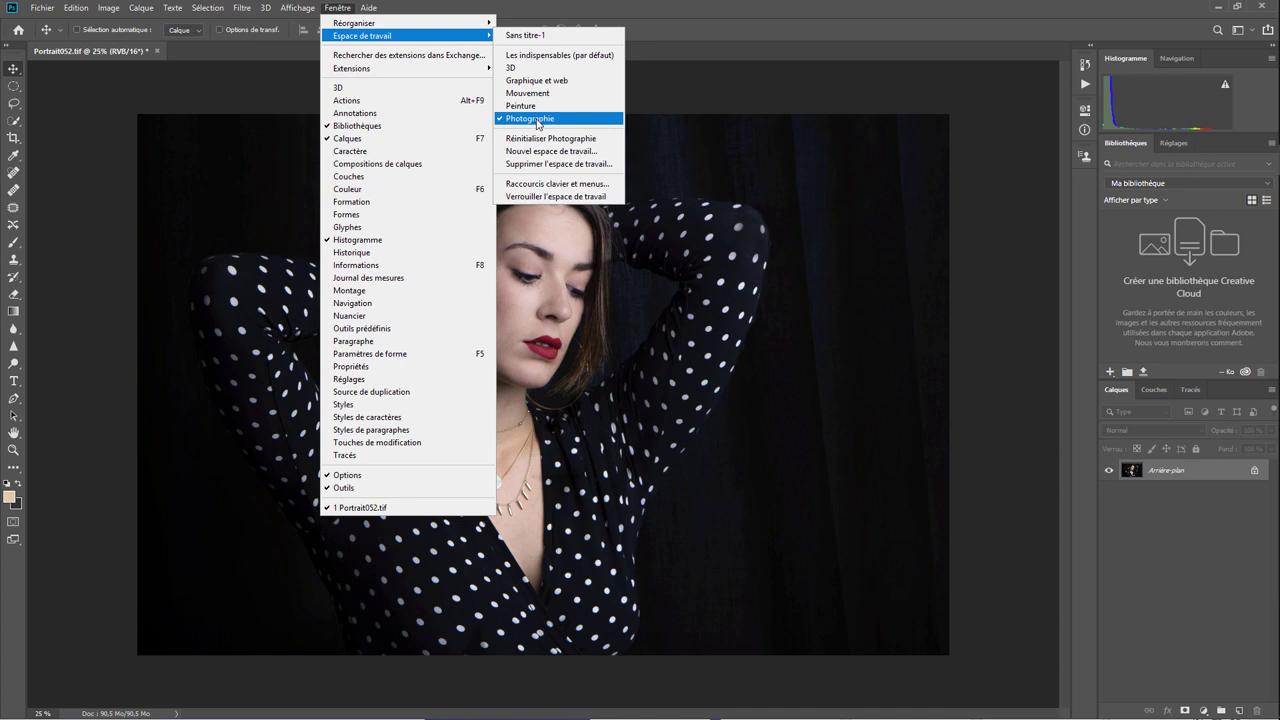
pyautogui.click(1000, 152)
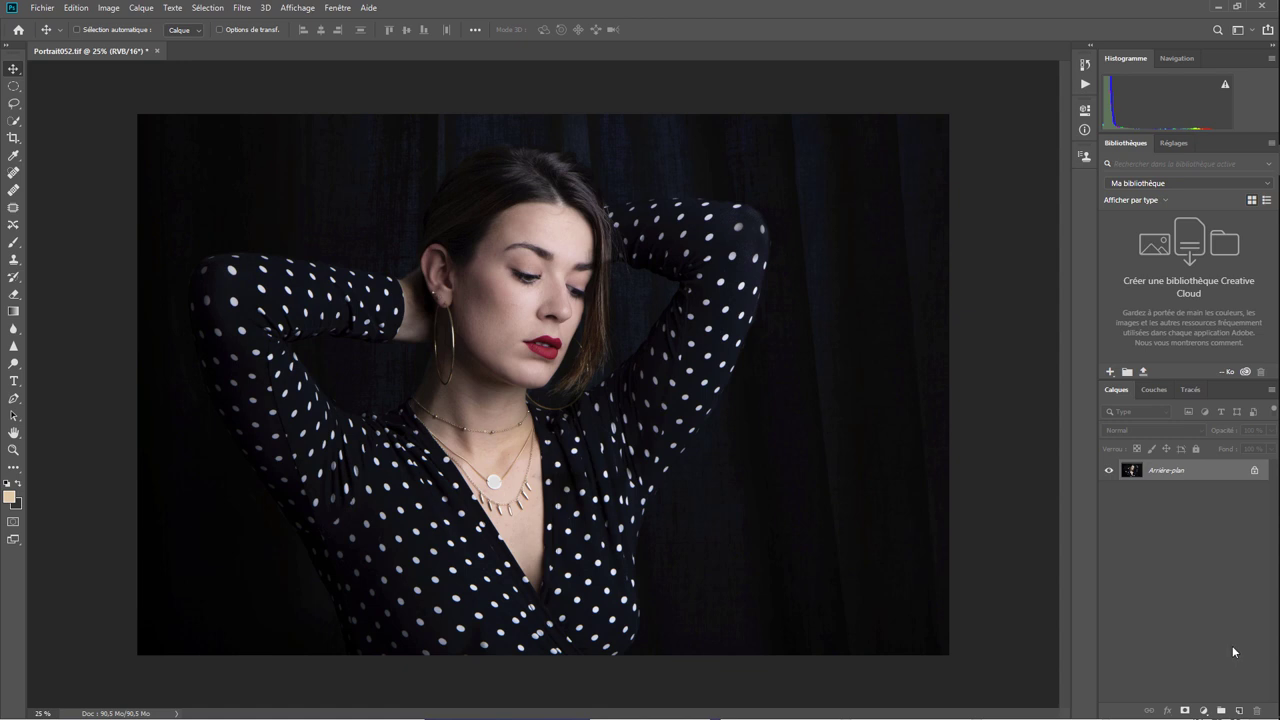
pyautogui.click(1239, 710)
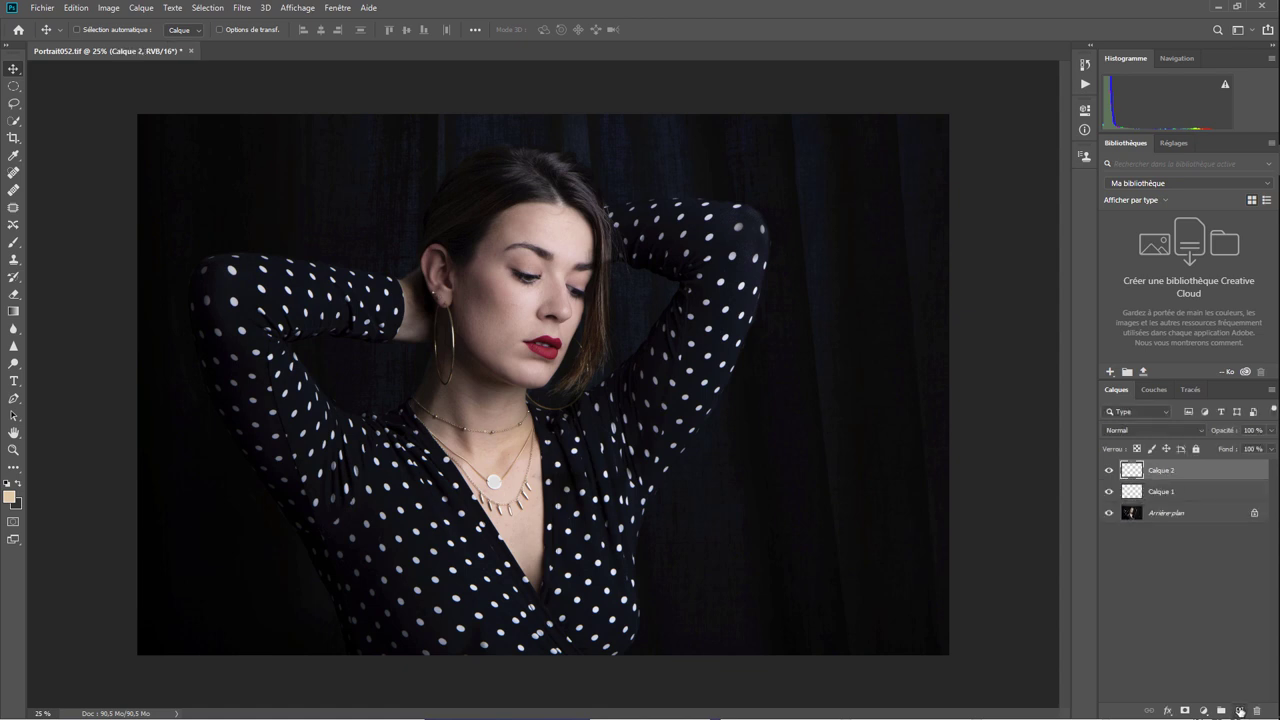
pyautogui.click(1239, 710)
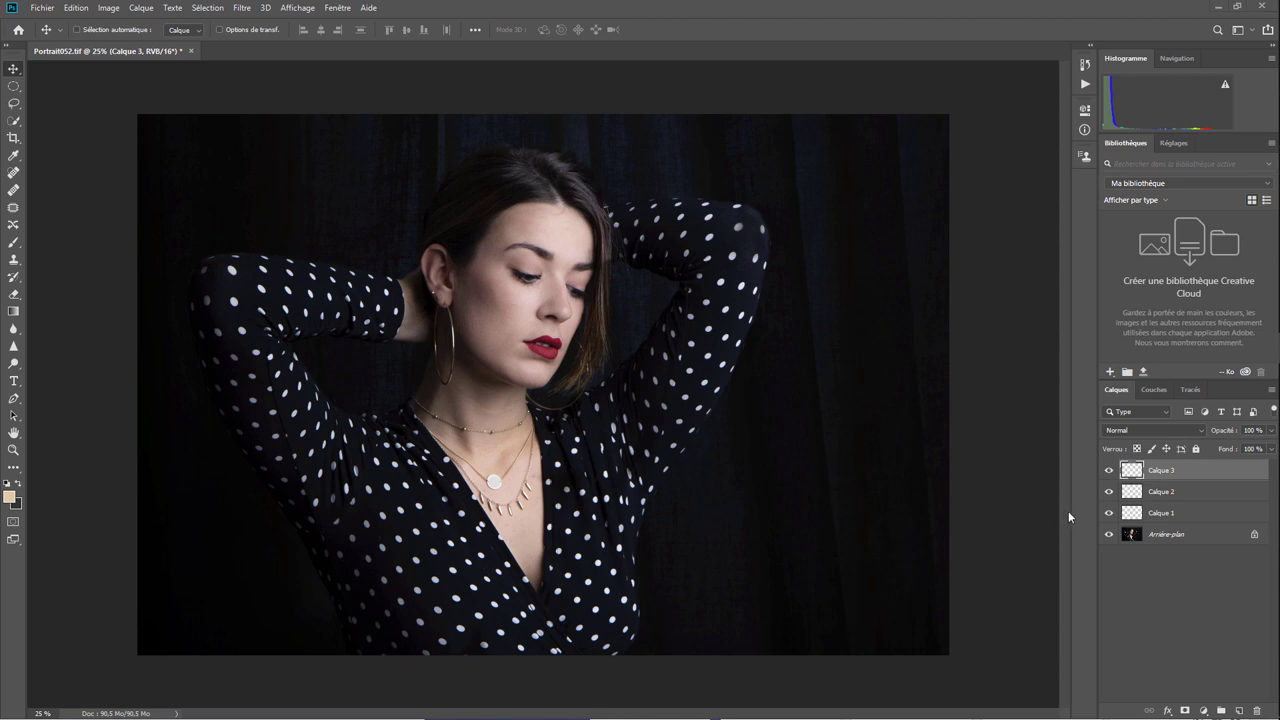
pyautogui.click(1156, 513)
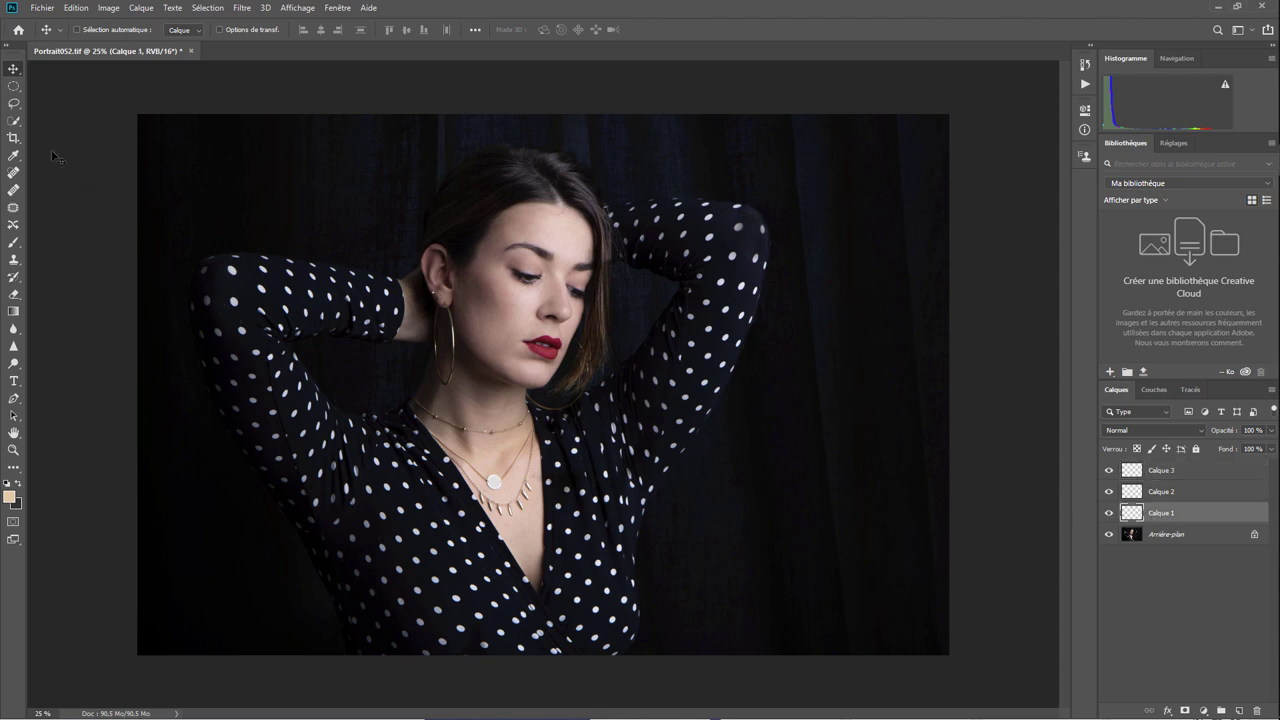
# - Fill a rectangle over the left arm with bright green on Calque 1, then marquee the face on Calque 2
pyautogui.click(15, 87)
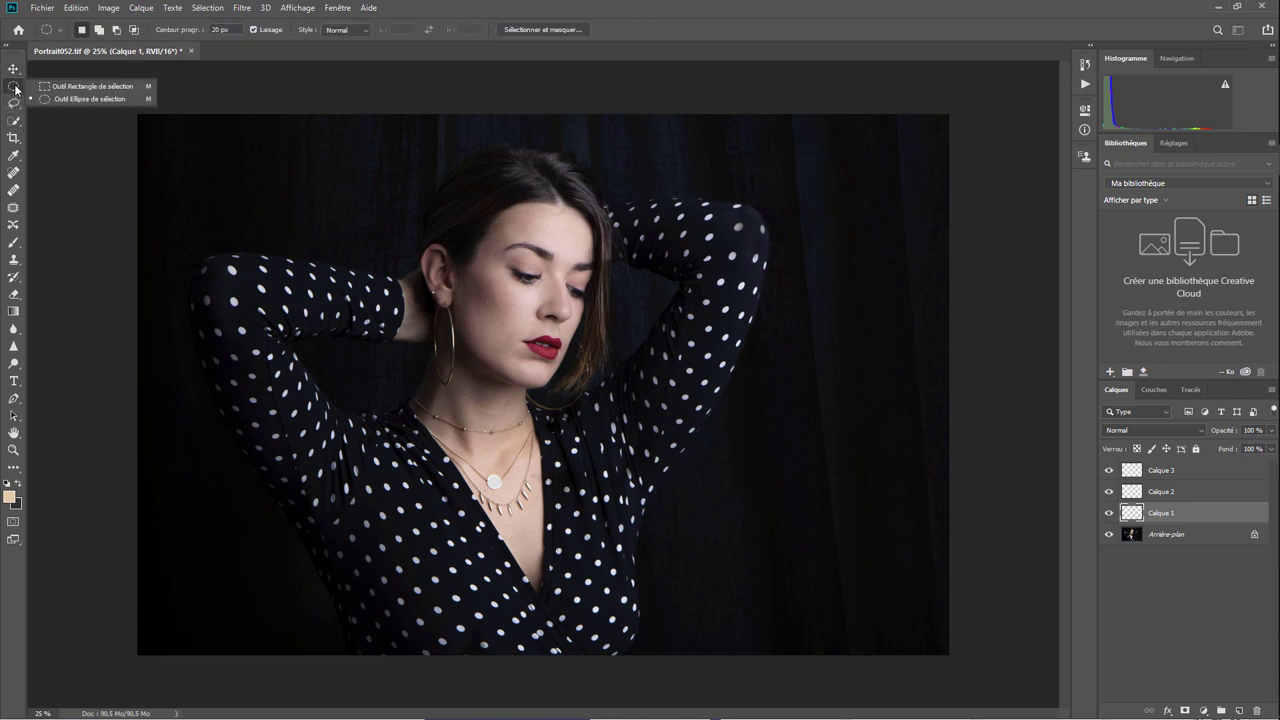
pyautogui.click(69, 90)
pyautogui.moveTo(271, 298); pyautogui.dragTo(432, 466)
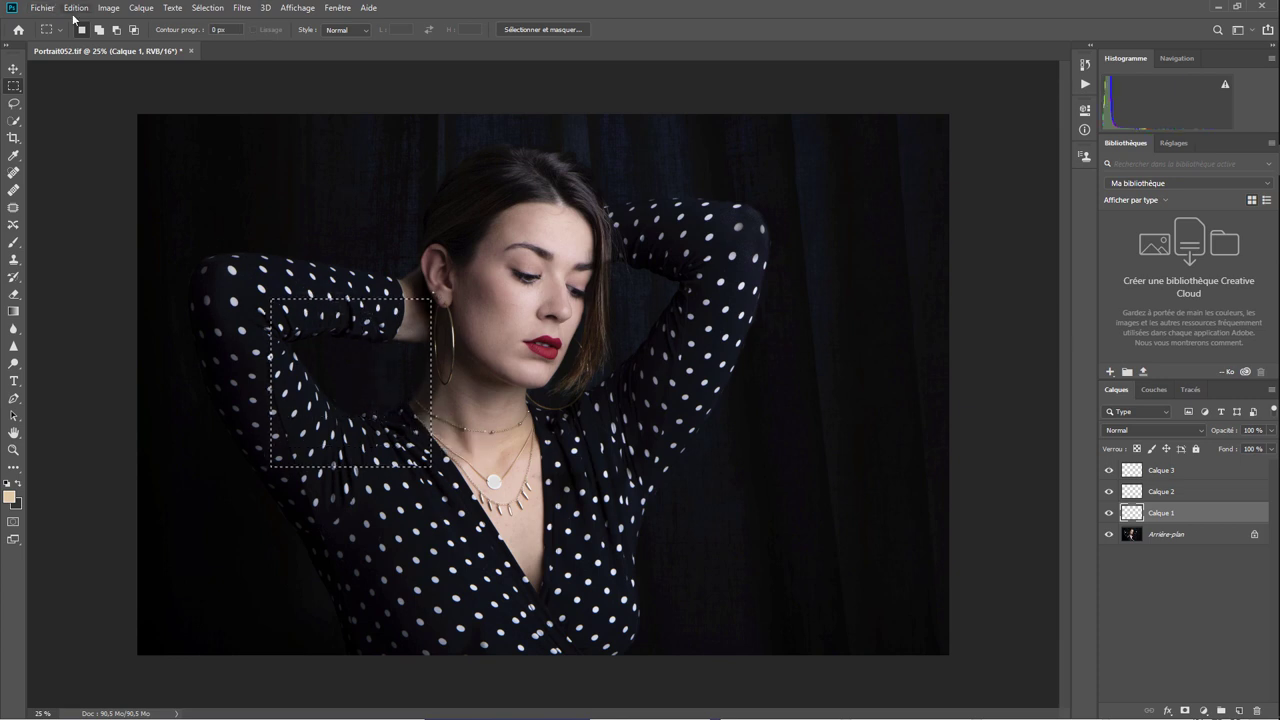
pyautogui.click(74, 12)
pyautogui.click(128, 224)
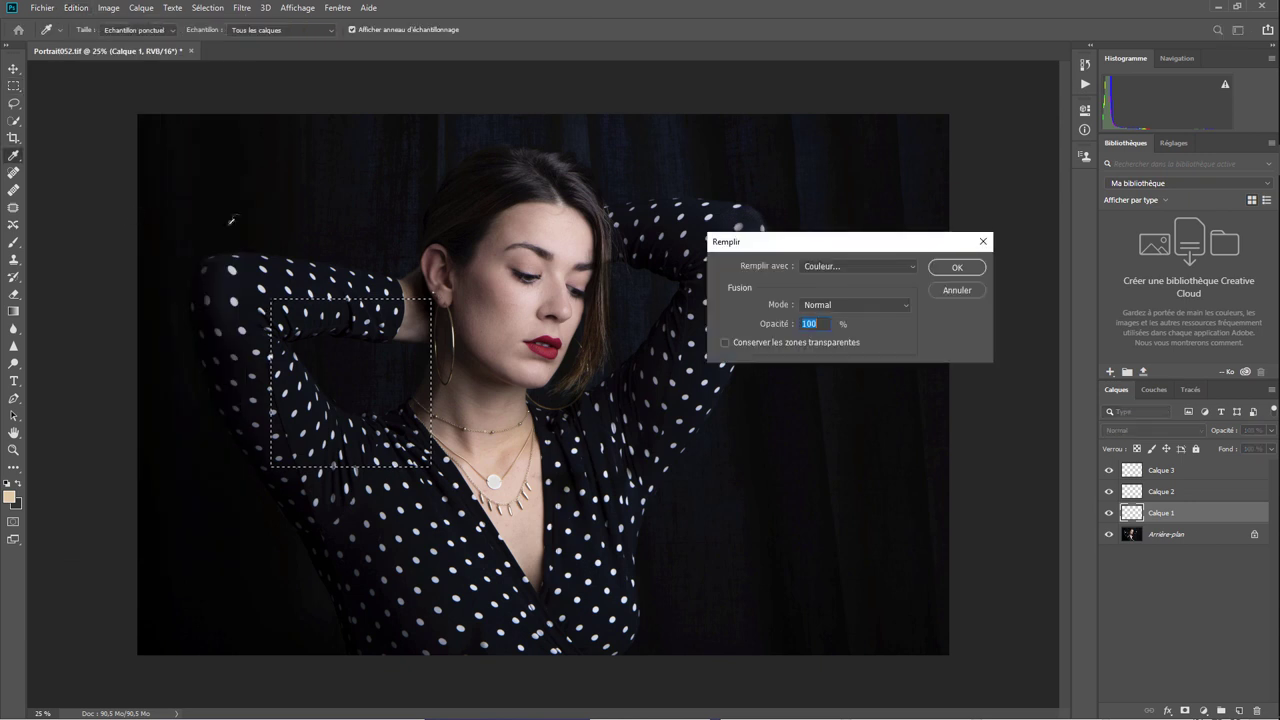
pyautogui.click(831, 267)
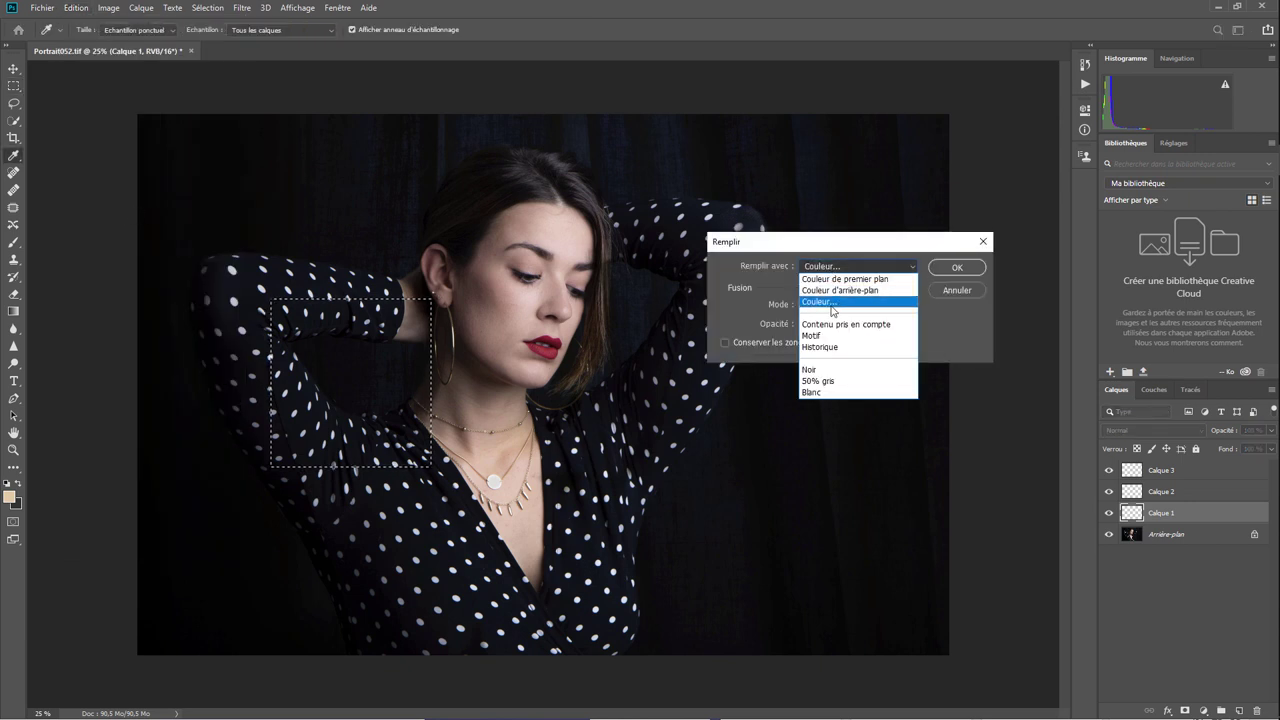
pyautogui.click(831, 303)
pyautogui.click(1005, 238)
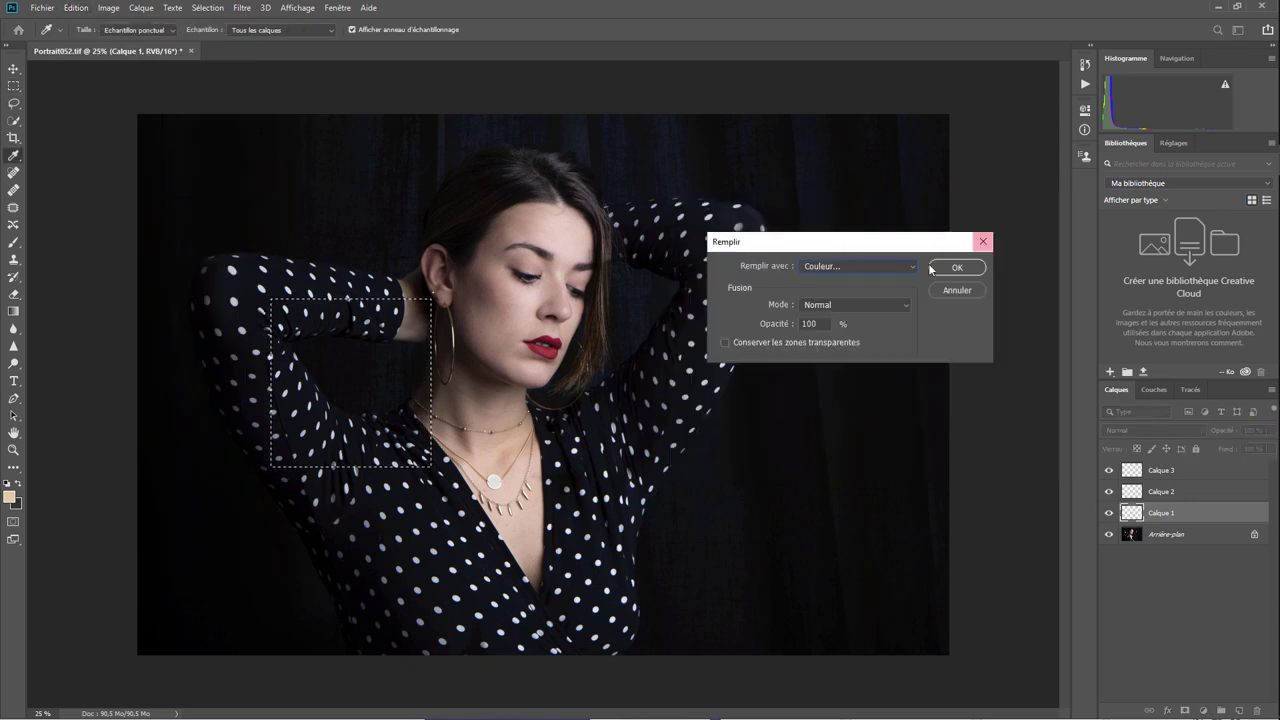
pyautogui.click(945, 267)
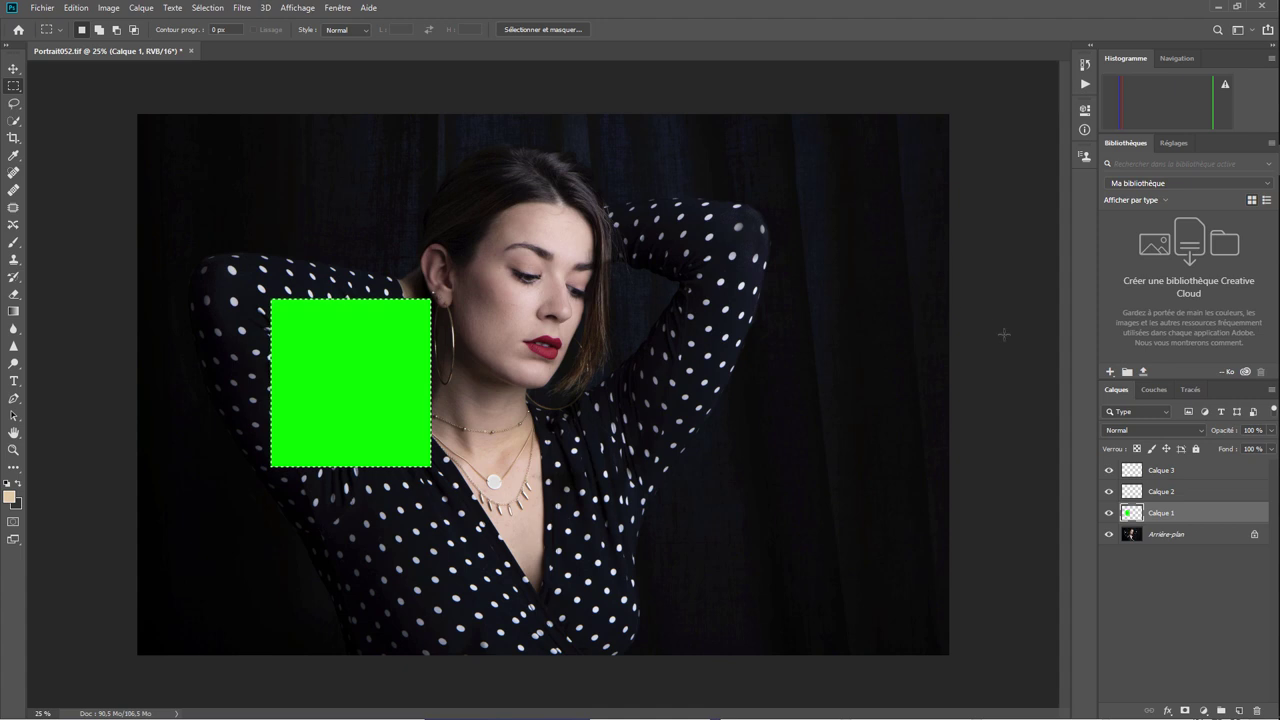
pyautogui.click(1163, 494)
pyautogui.moveTo(538, 252)
pyautogui.mouseDown()
pyautogui.moveTo(640, 340)
pyautogui.moveTo(683, 418)
pyautogui.mouseUp()
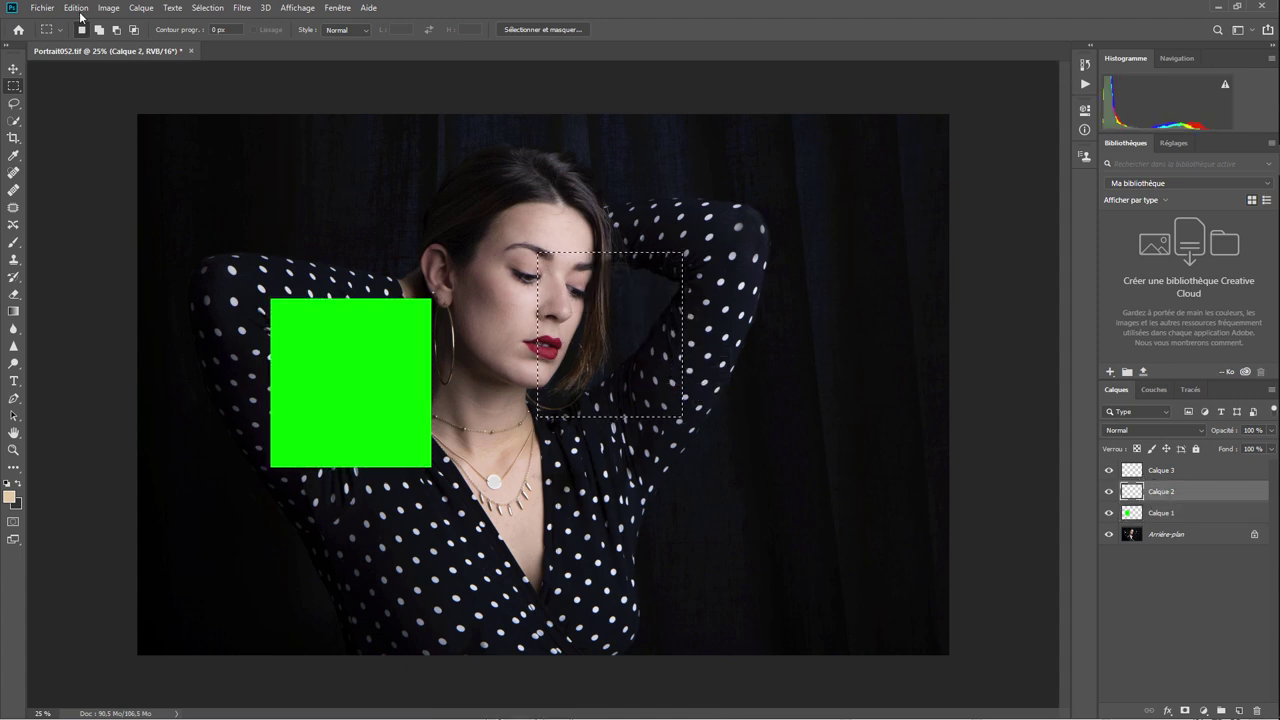
# - Fill the face rectangle on Calque 2 with colour daa821
pyautogui.click(76, 8)
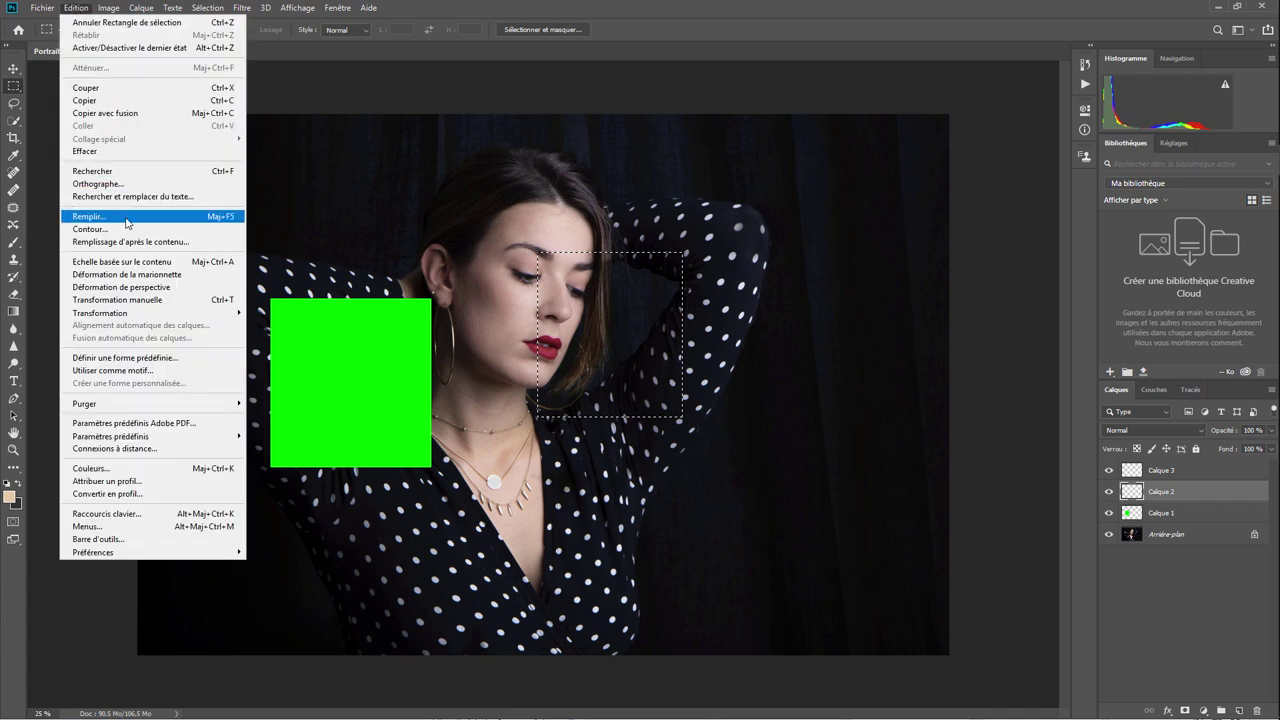
pyautogui.click(89, 216)
pyautogui.click(864, 268)
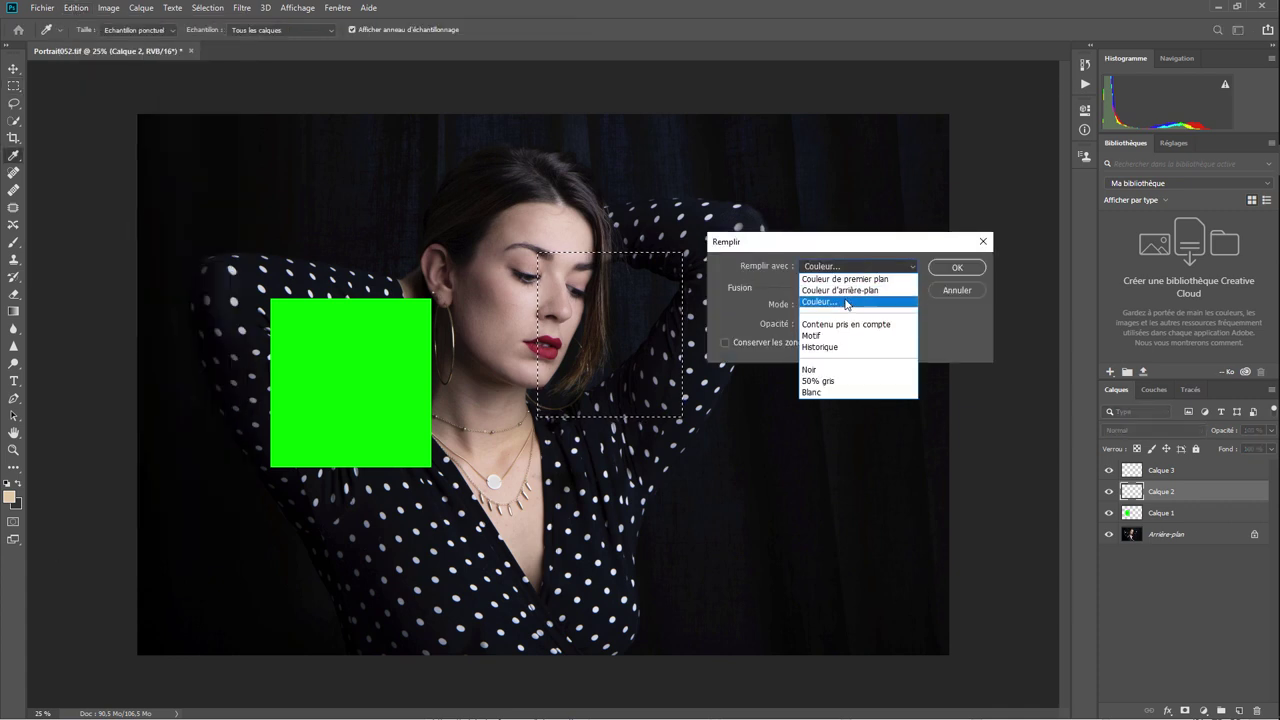
pyautogui.click(852, 298)
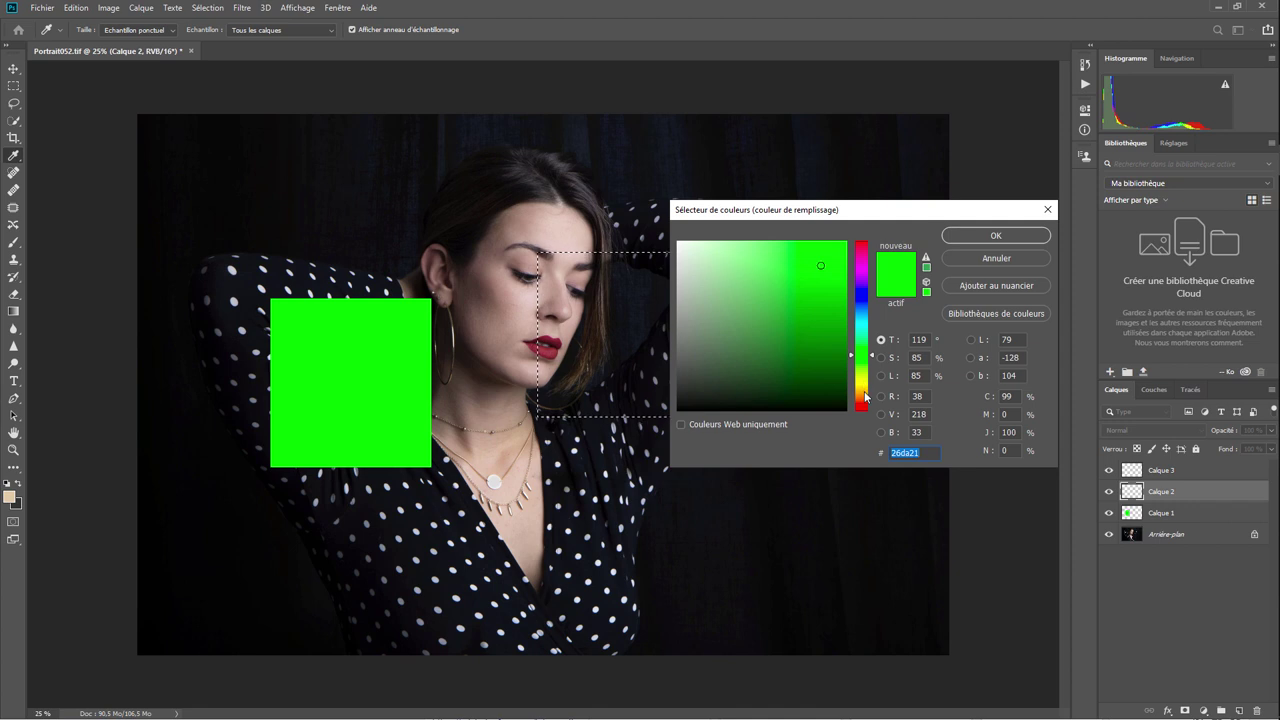
pyautogui.write('daa821')
pyautogui.click(1002, 237)
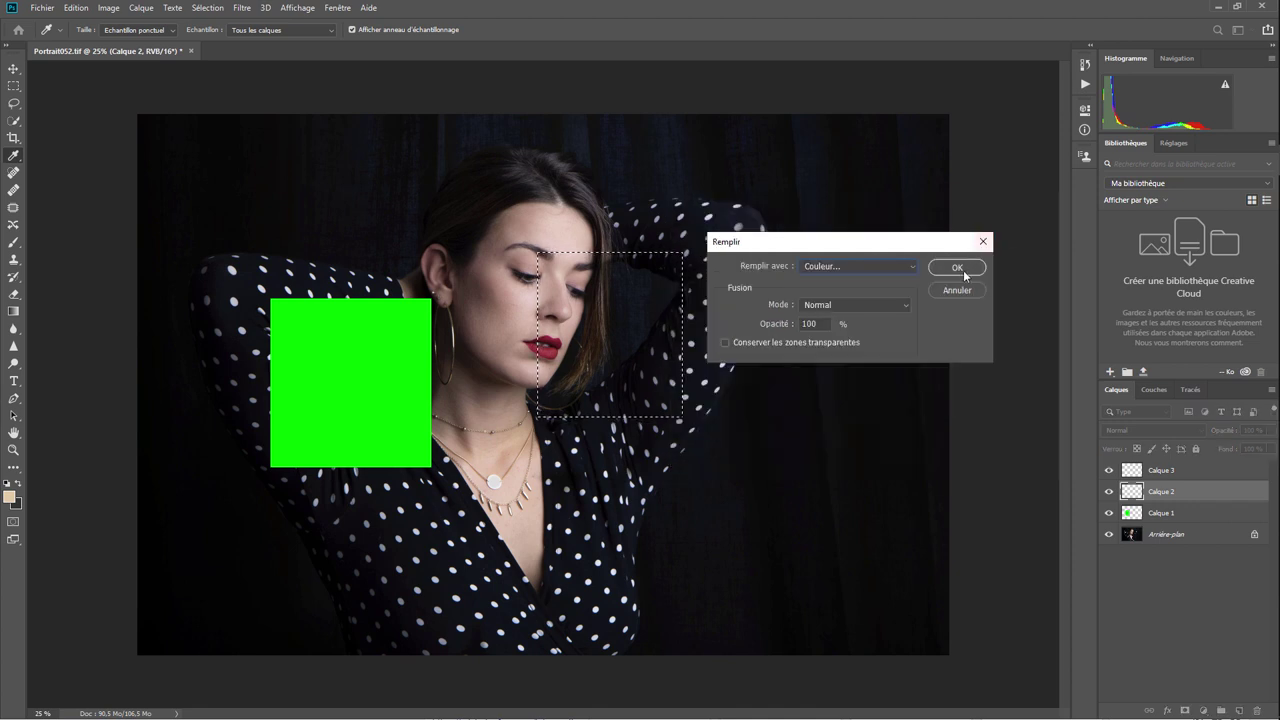
pyautogui.click(963, 270)
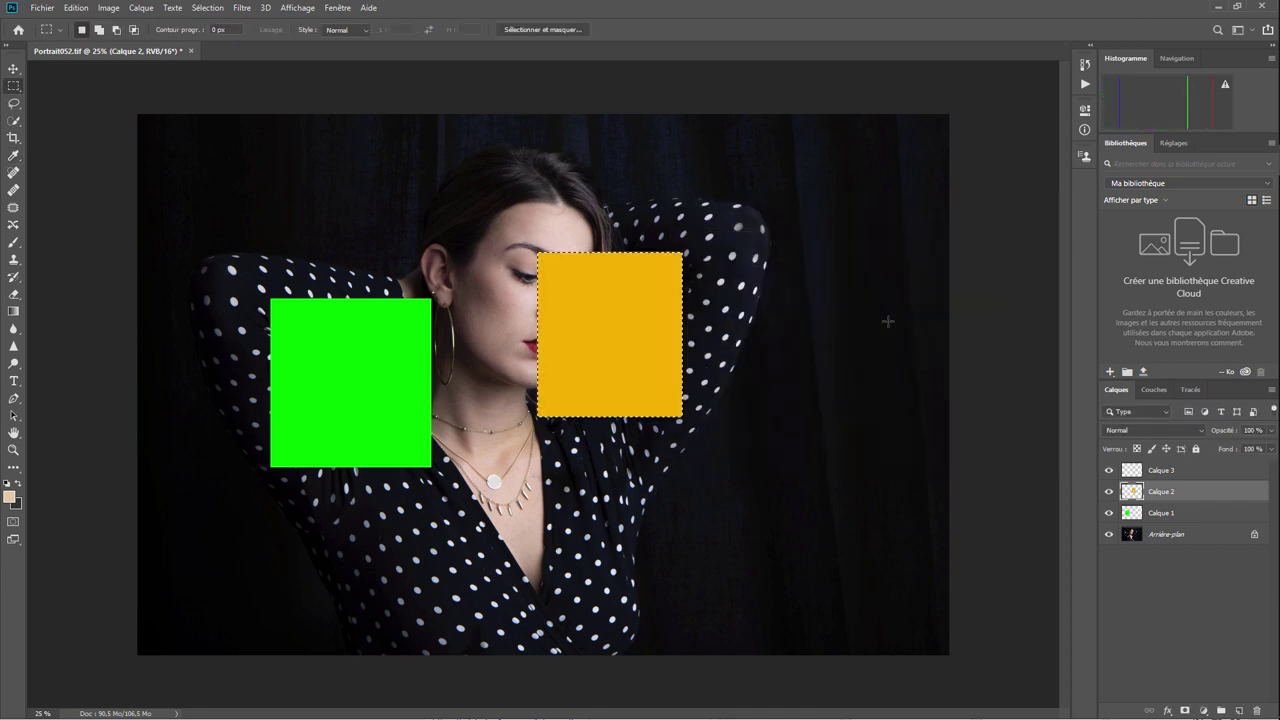
# - On Calque 3, fill a rectangle on the lower-right background with blue
pyautogui.click(1182, 472)
pyautogui.moveTo(756, 447); pyautogui.dragTo(886, 598)
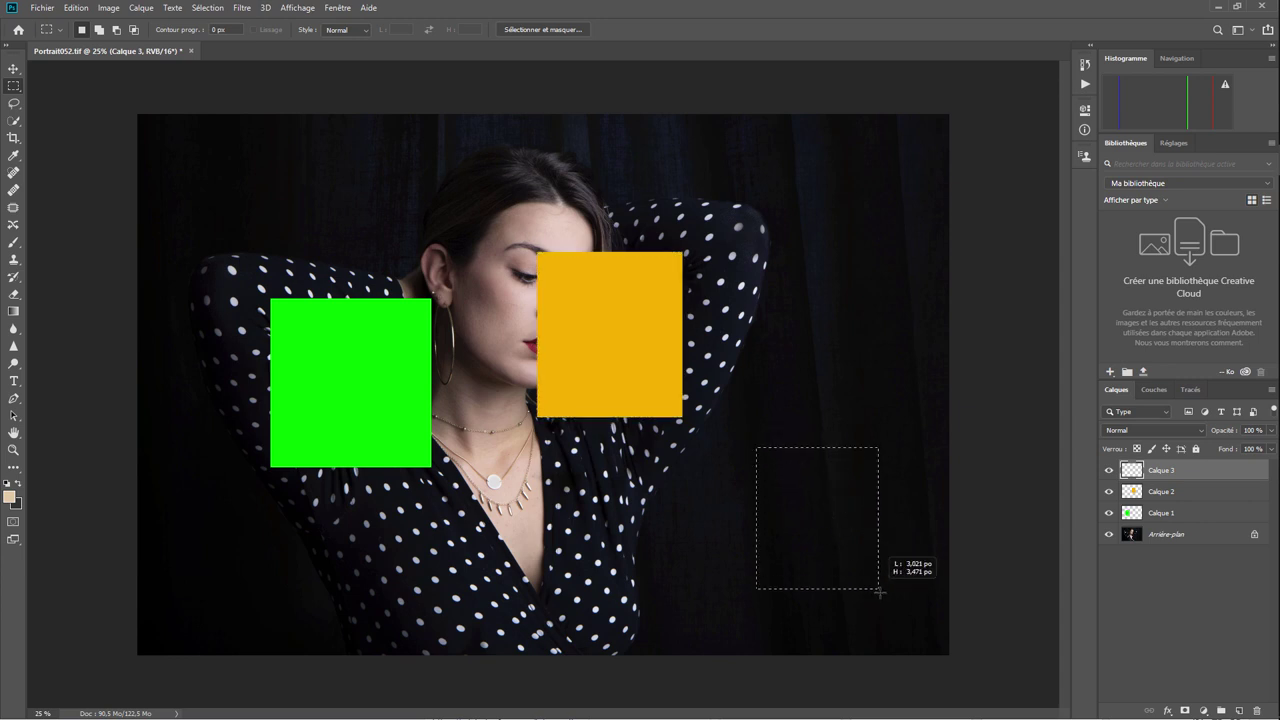
pyautogui.click(76, 8)
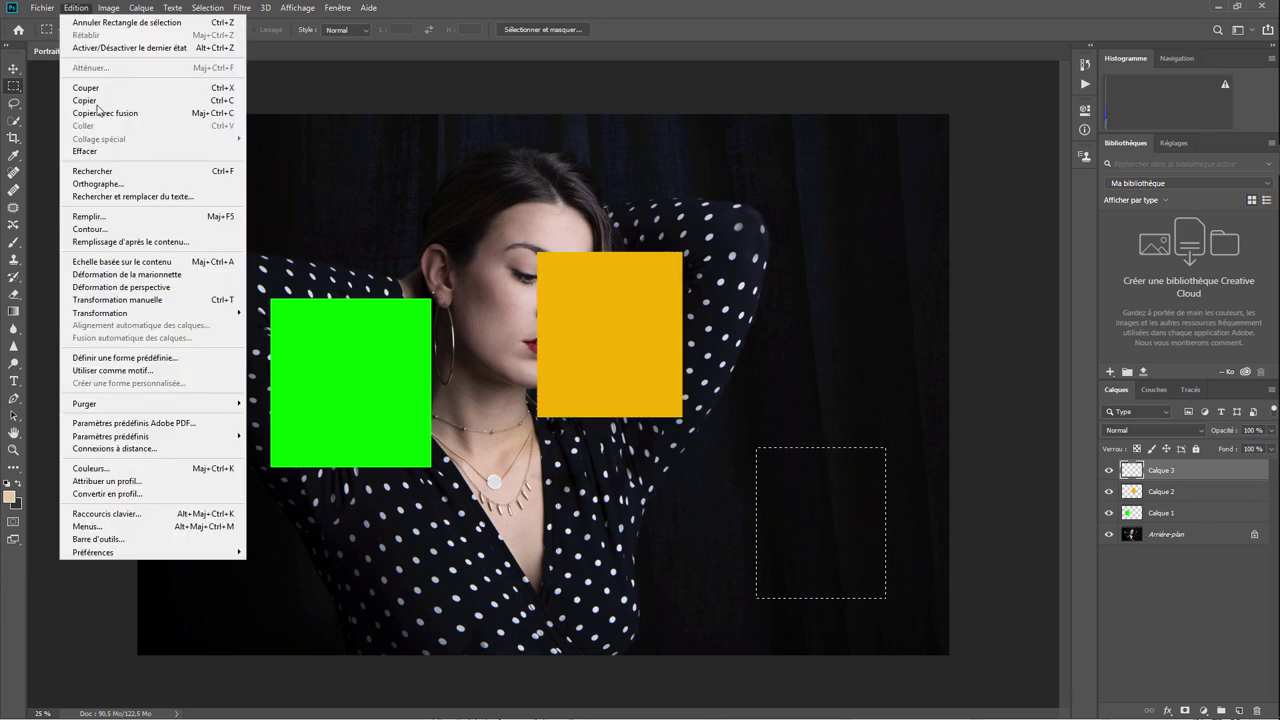
pyautogui.click(111, 219)
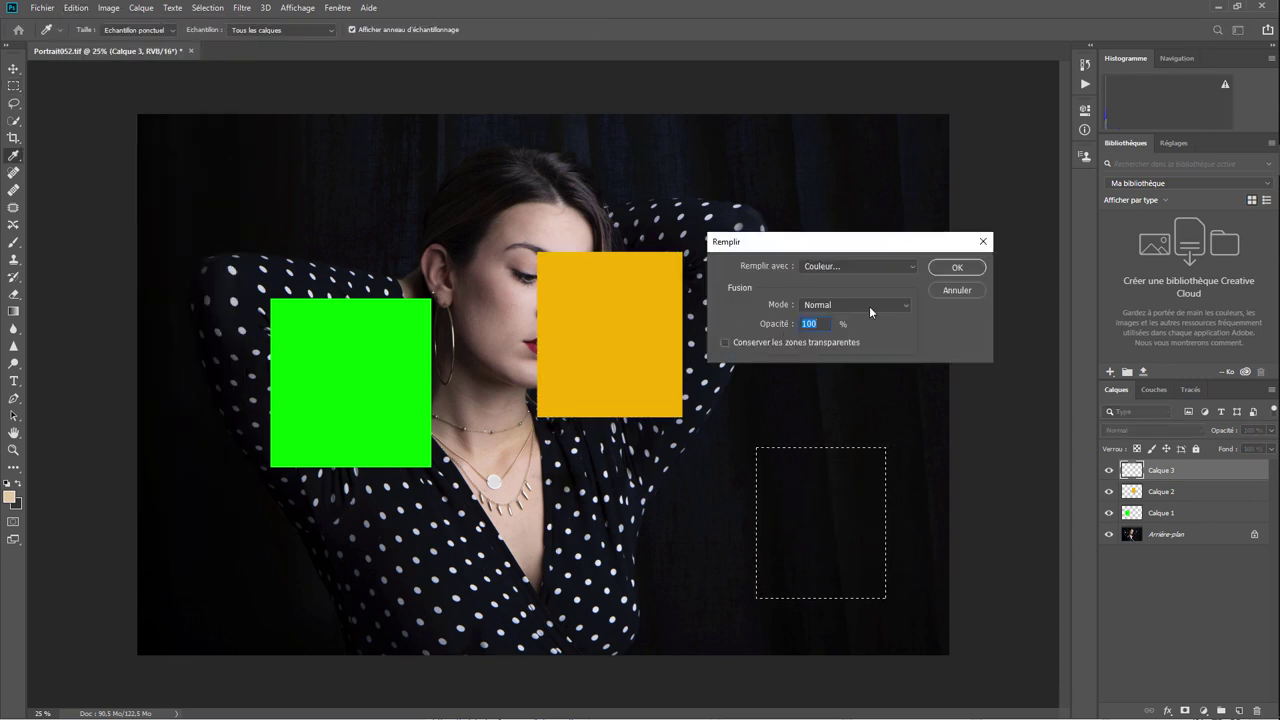
pyautogui.click(843, 265)
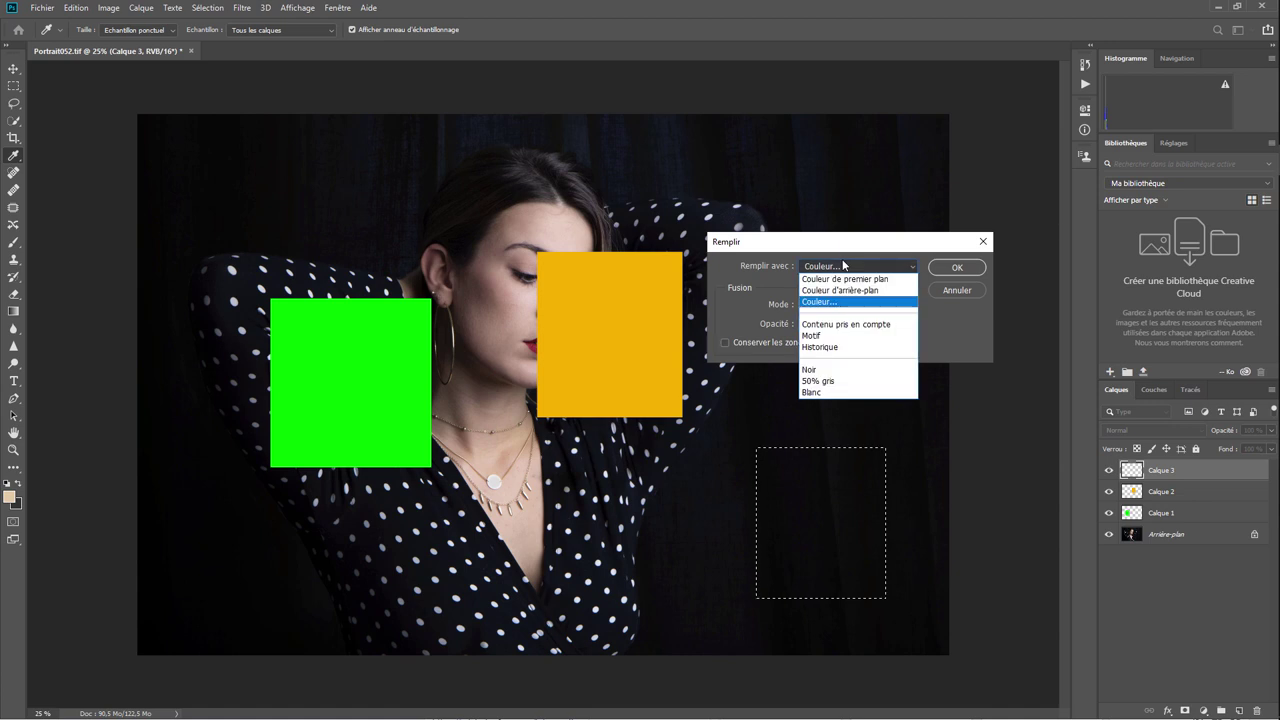
pyautogui.click(842, 301)
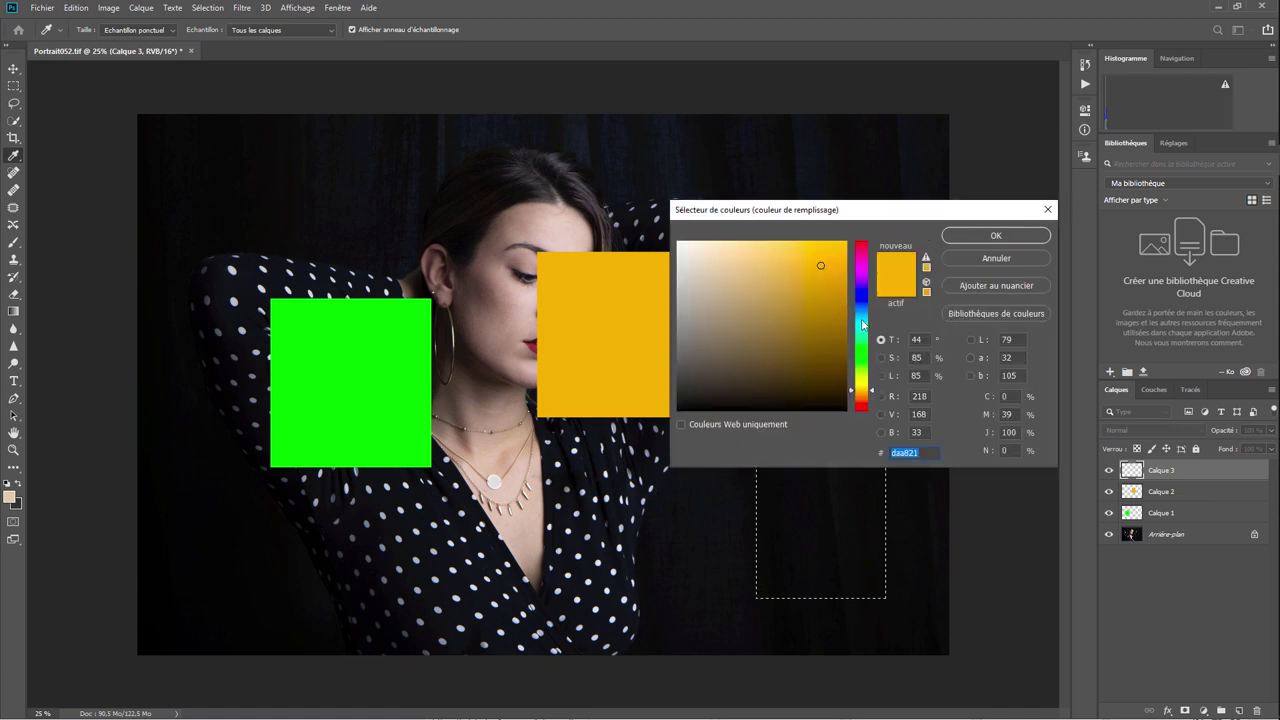
pyautogui.click(858, 320)
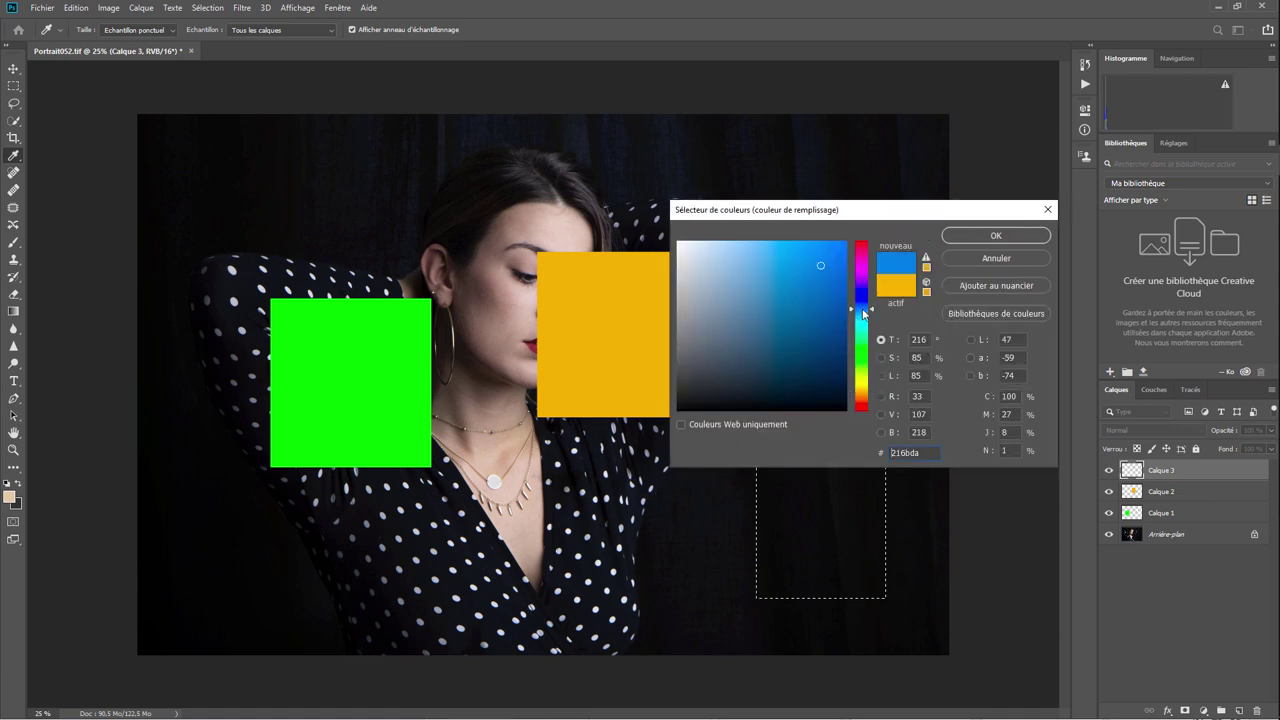
pyautogui.click(990, 235)
pyautogui.click(956, 268)
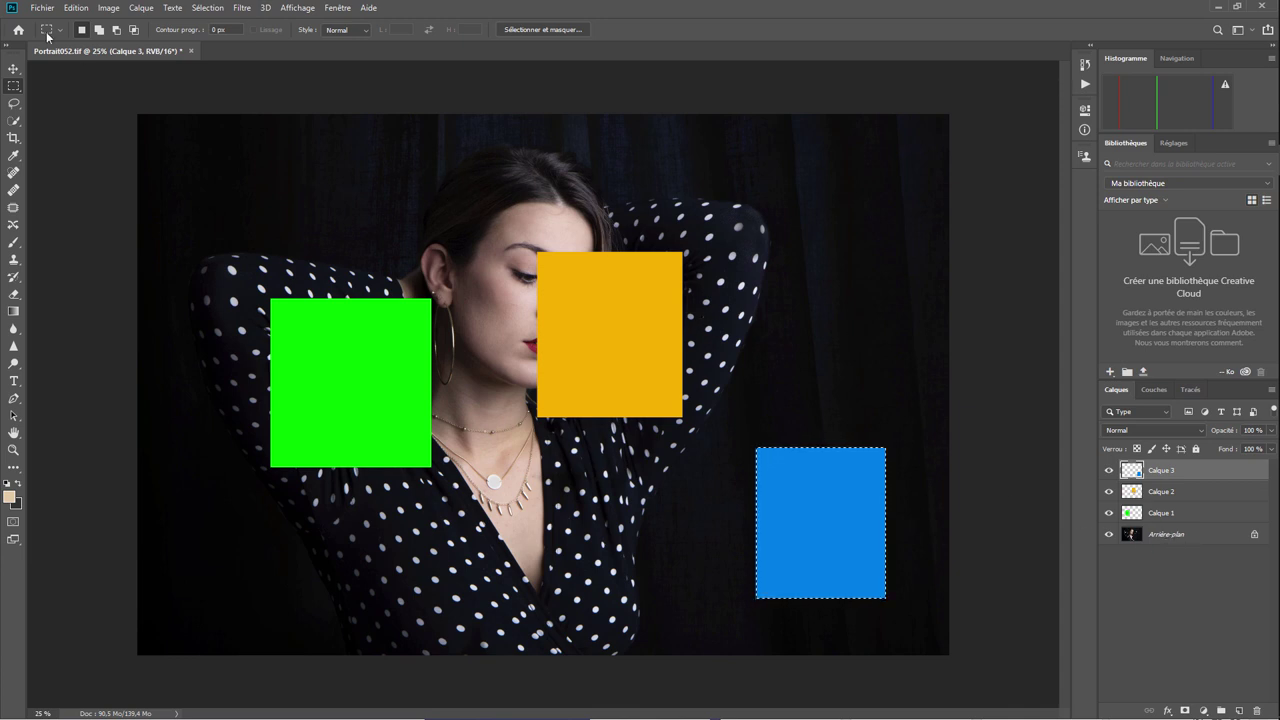
# - Nudge the blue square slightly up and left, and enable 'Sélection automatique'
pyautogui.click(13, 68)
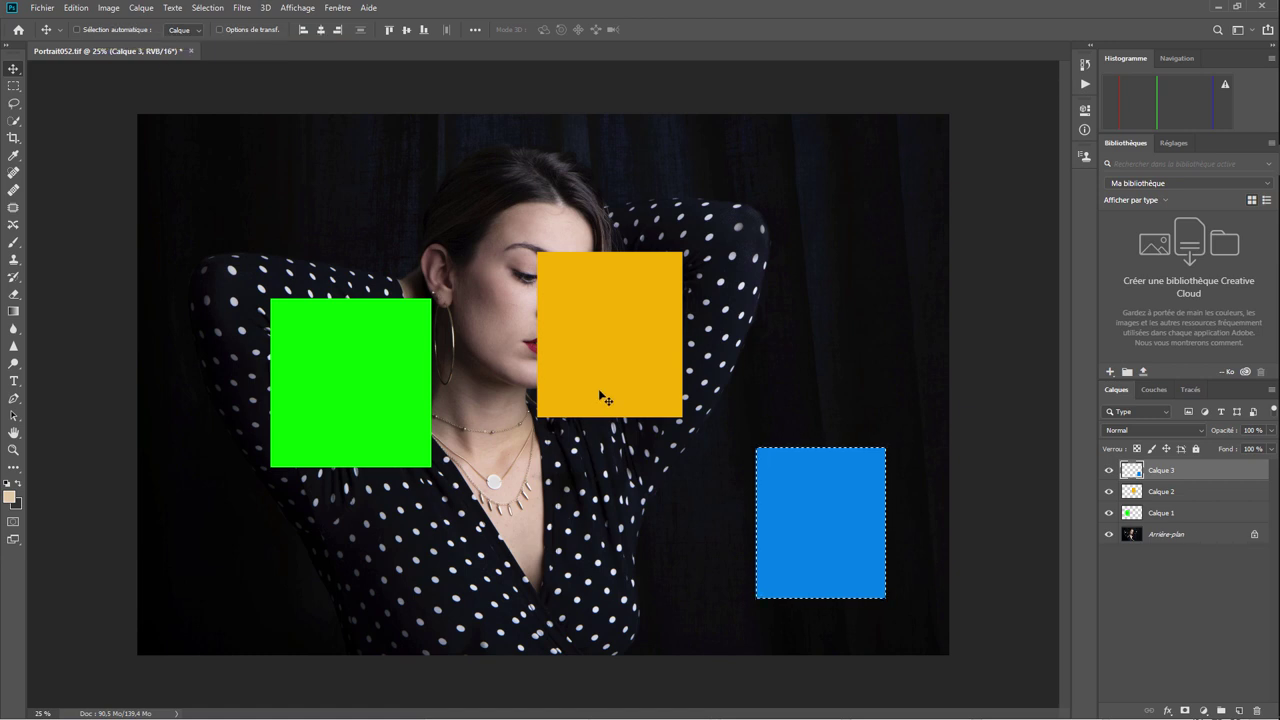
pyautogui.press('ctrl')
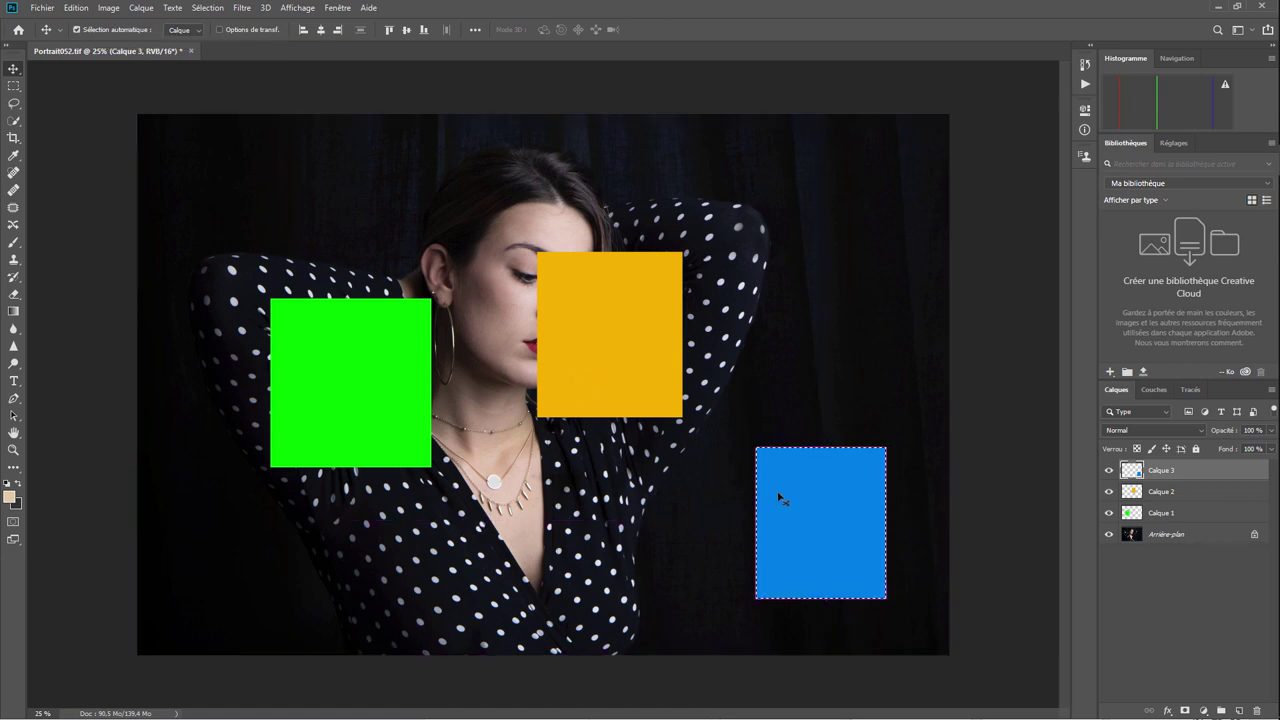
pyautogui.hotkey('ctrl', 'd')
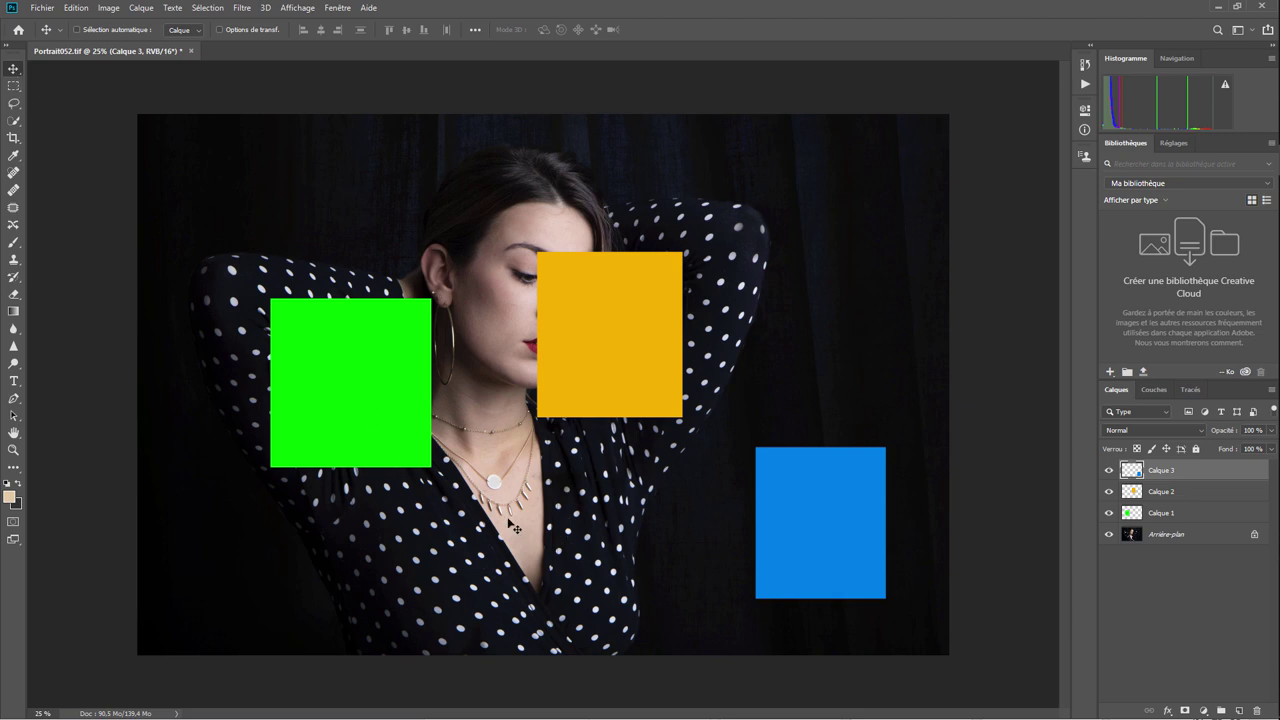
pyautogui.moveTo(535, 517)
pyautogui.mouseDown()
pyautogui.moveTo(501, 531)
pyautogui.moveTo(520, 490)
pyautogui.moveTo(508, 499)
pyautogui.moveTo(533, 530)
pyautogui.moveTo(565, 504)
pyautogui.moveTo(549, 490)
pyautogui.moveTo(434, 499)
pyautogui.moveTo(531, 522)
pyautogui.moveTo(532, 550)
pyautogui.moveTo(530, 526)
pyautogui.moveTo(511, 547)
pyautogui.moveTo(555, 505)
pyautogui.moveTo(536, 510)
pyautogui.mouseUp()
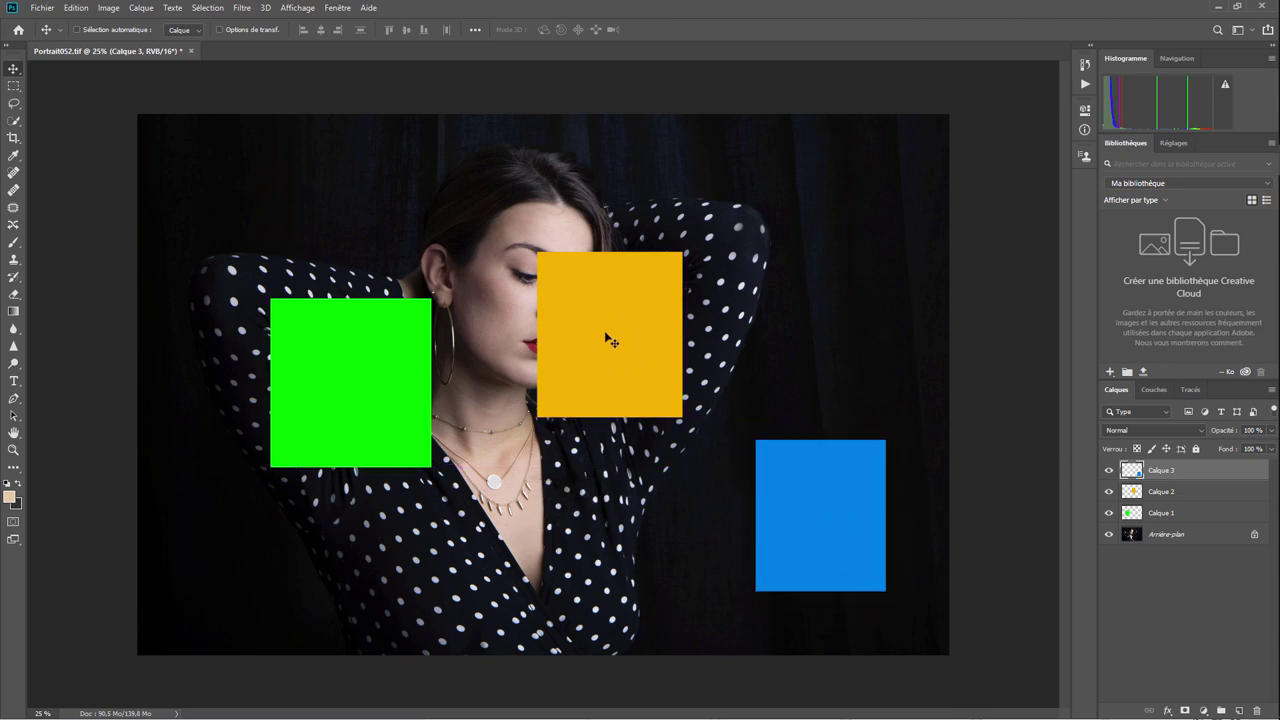
pyautogui.moveTo(605, 336)
pyautogui.mouseDown()
pyautogui.moveTo(590, 357)
pyautogui.moveTo(610, 317)
pyautogui.moveTo(563, 323)
pyautogui.moveTo(595, 311)
pyautogui.moveTo(595, 289)
pyautogui.moveTo(599, 309)
pyautogui.mouseUp()
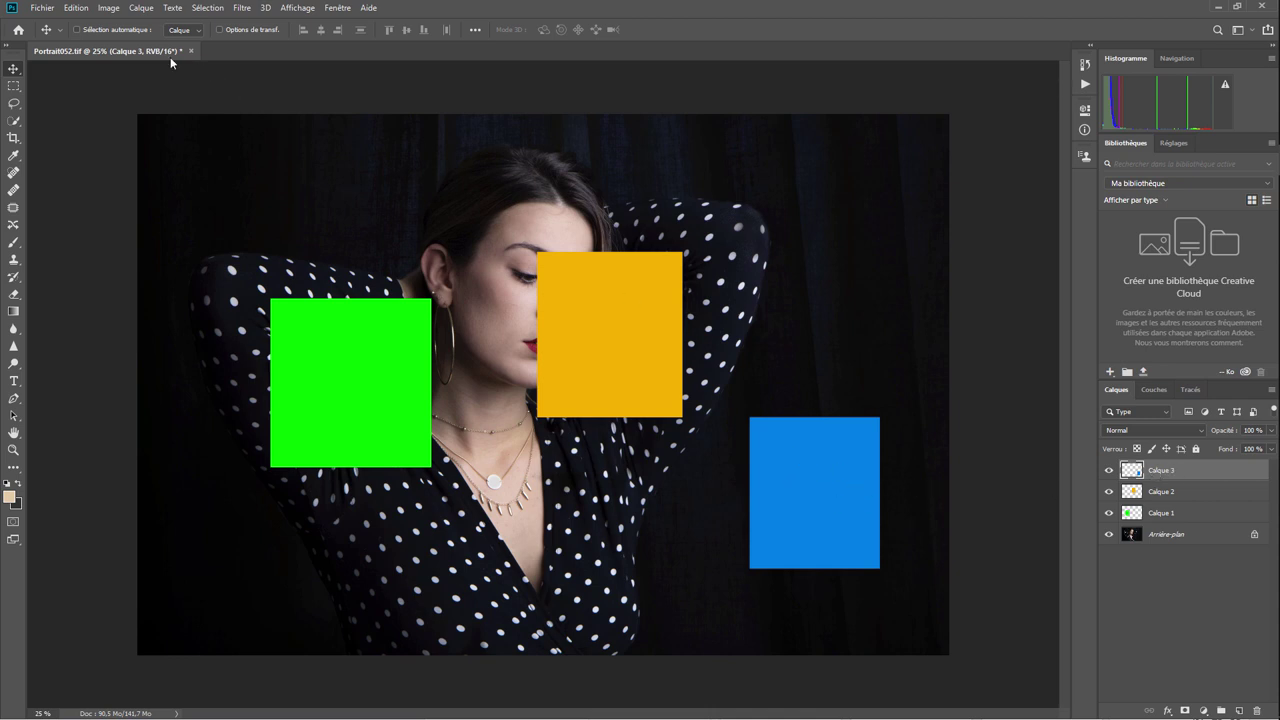
pyautogui.click(92, 37)
# - Shift the green, yellow and blue squares slightly left
pyautogui.click(343, 388)
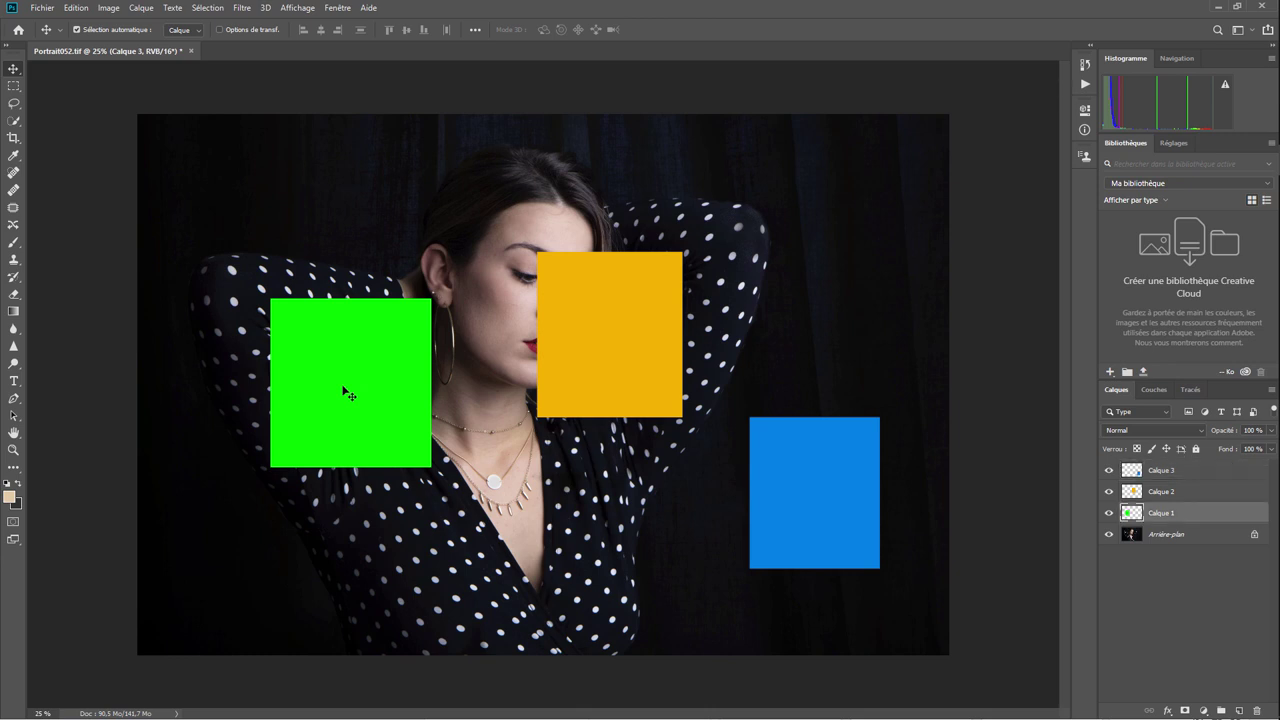
pyautogui.moveTo(342, 385); pyautogui.dragTo(334, 382)
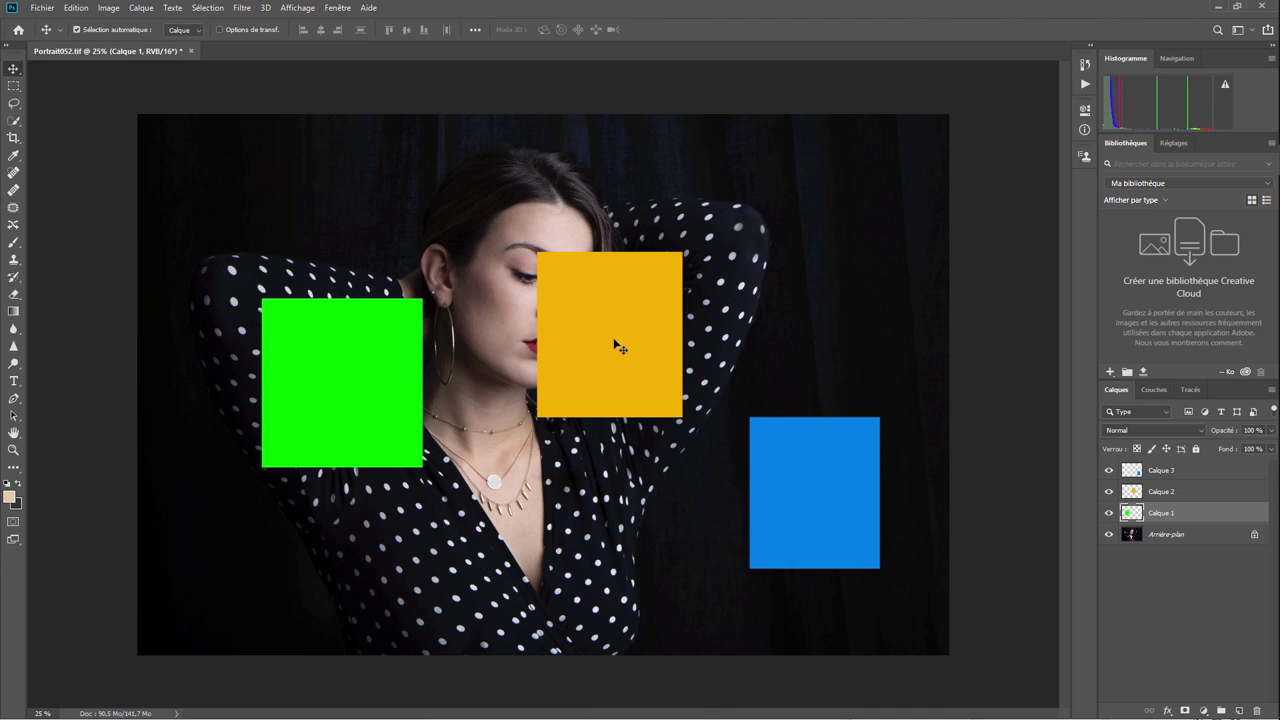
pyautogui.moveTo(616, 340)
pyautogui.mouseDown()
pyautogui.moveTo(614, 312)
pyautogui.moveTo(597, 339)
pyautogui.mouseUp()
pyautogui.moveTo(821, 506)
pyautogui.mouseDown()
pyautogui.moveTo(787, 469)
pyautogui.moveTo(807, 511)
pyautogui.mouseUp()
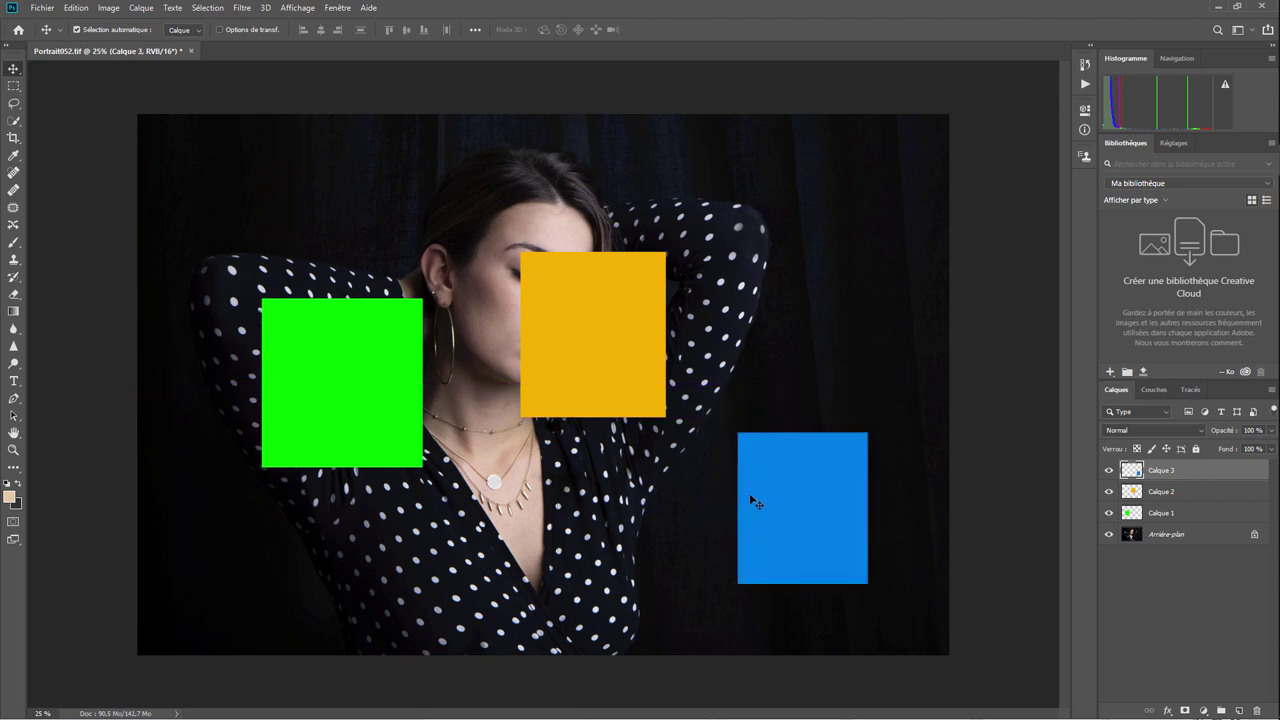
# - Select Calque 2 with Calque 3 and choose 'Groupe d'après les calques…'
pyautogui.click(198, 35)
pyautogui.keyDown('ctrl'); pyautogui.click(1161, 497); pyautogui.keyUp('ctrl')
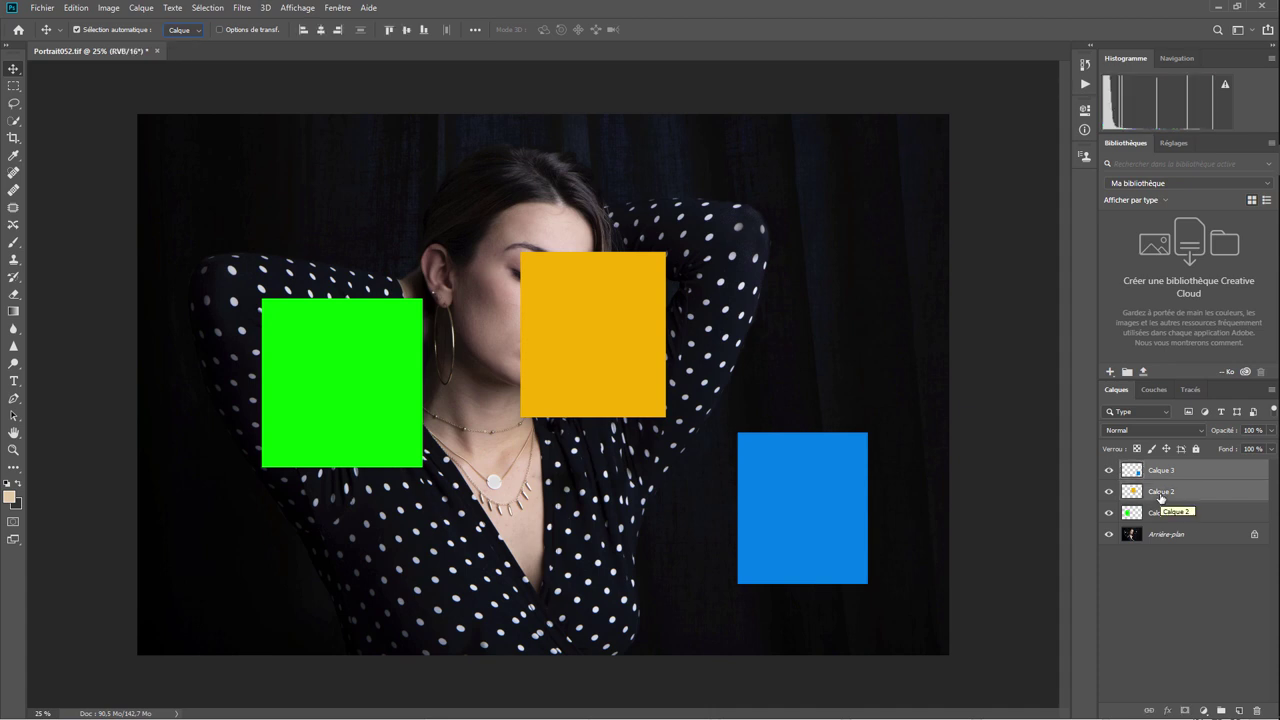
pyautogui.rightClick(1161, 498)
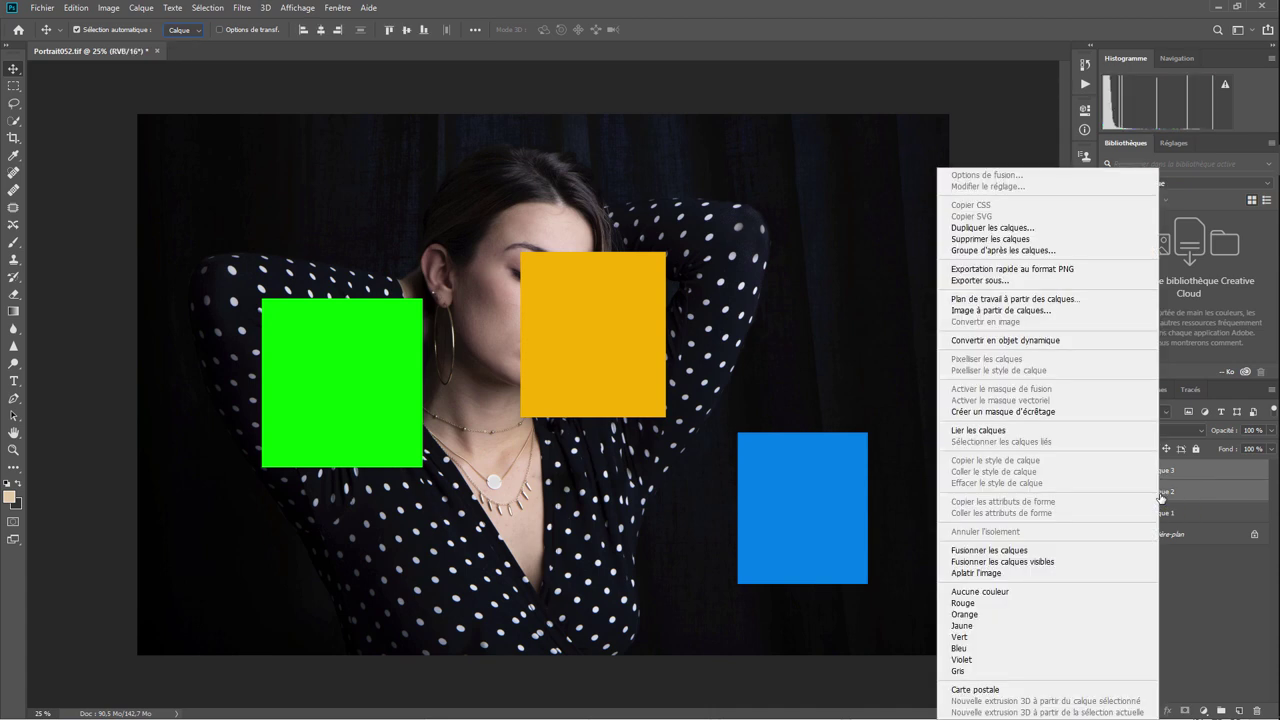
pyautogui.click(1003, 250)
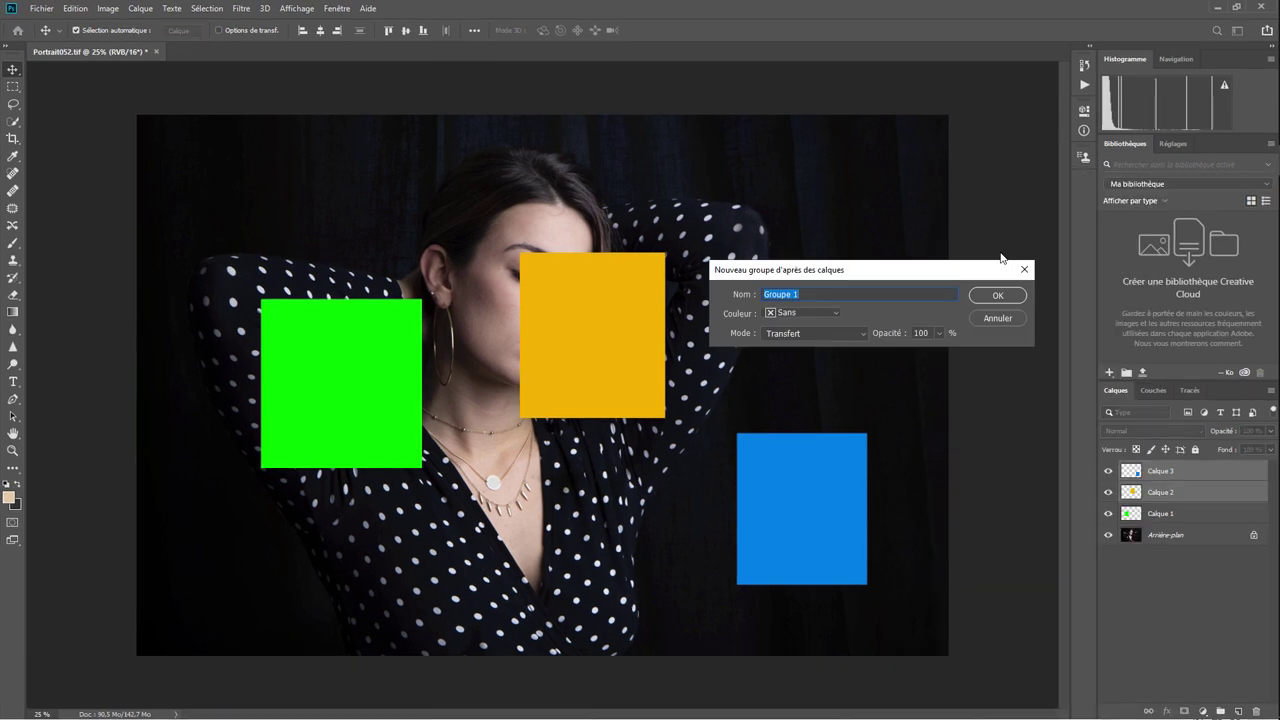
# - Confirm Groupe 1 and set auto-select to pick Groupe
pyautogui.click(1006, 295)
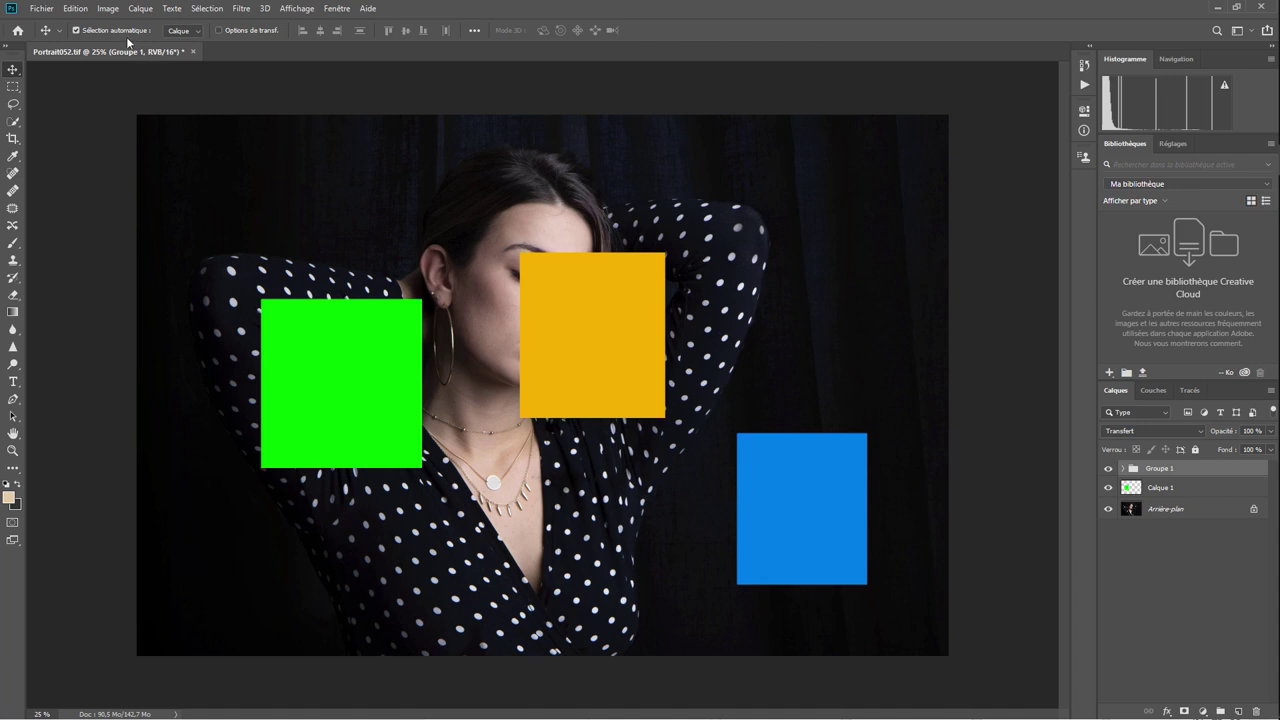
pyautogui.click(196, 31)
# - Move Groupe 1 higher, then readjust the green and blue squares with auto-select back on Calque
pyautogui.click(349, 394)
pyautogui.moveTo(348, 393)
pyautogui.mouseDown()
pyautogui.moveTo(341, 363)
pyautogui.moveTo(338, 420)
pyautogui.mouseUp()
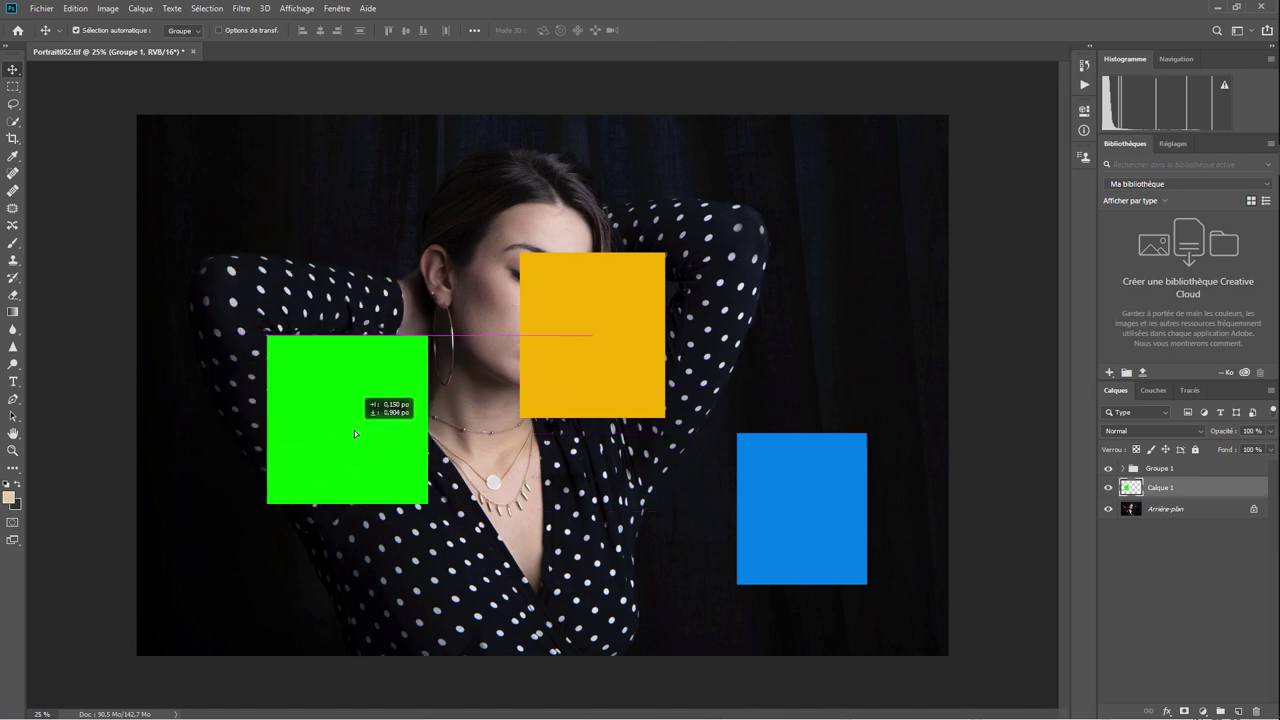
pyautogui.click(604, 343)
pyautogui.moveTo(604, 344); pyautogui.dragTo(591, 352)
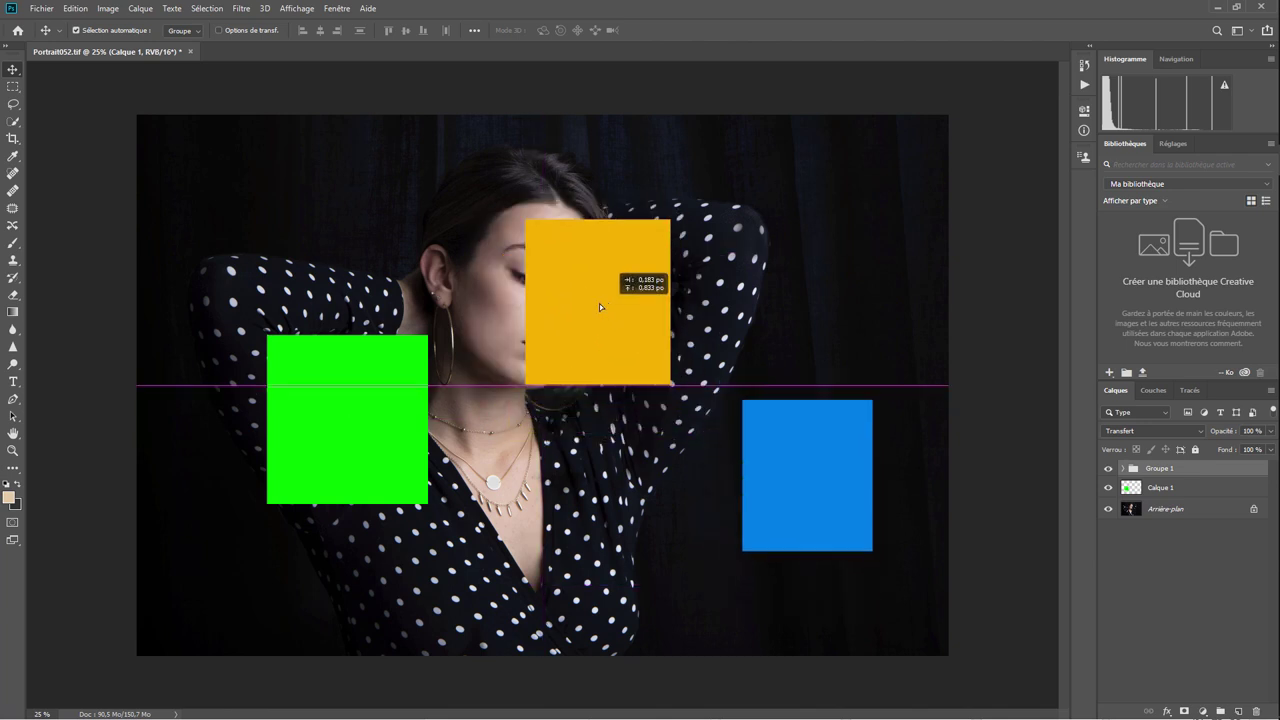
pyautogui.moveTo(591, 352); pyautogui.dragTo(605, 317)
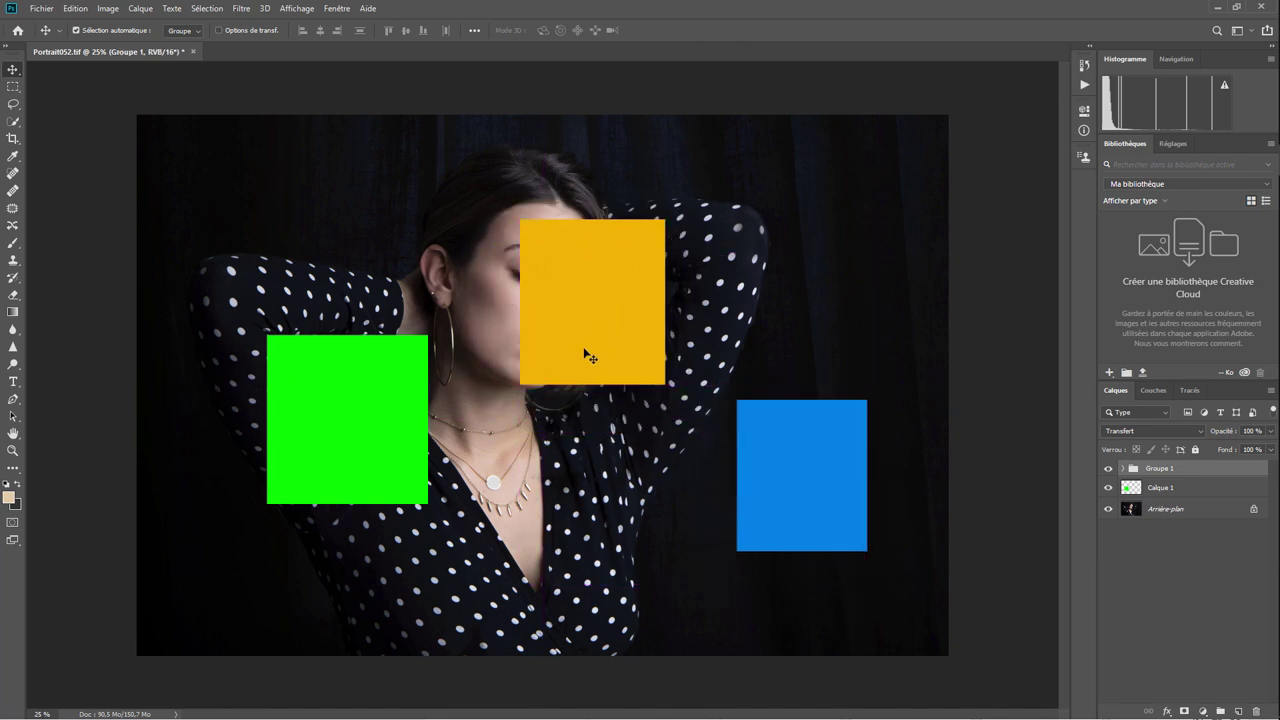
pyautogui.click(199, 32)
pyautogui.moveTo(356, 467)
pyautogui.mouseDown()
pyautogui.moveTo(323, 408)
pyautogui.moveTo(365, 438)
pyautogui.mouseUp()
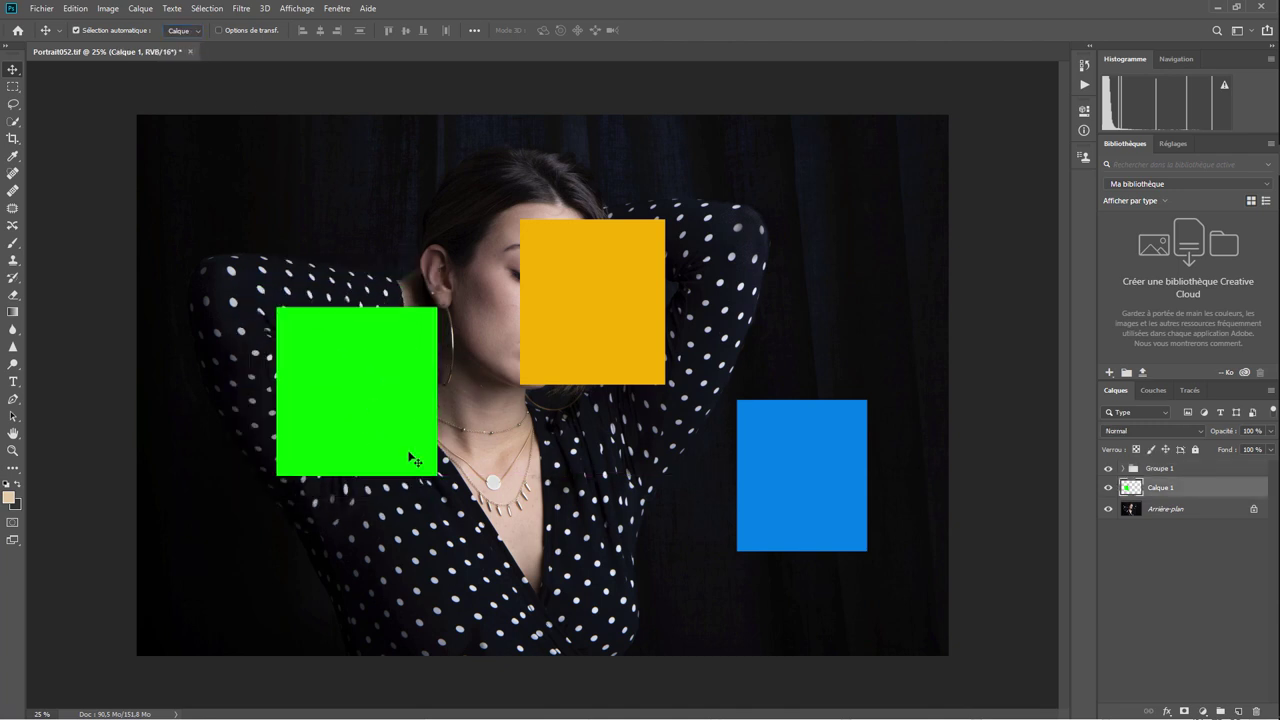
pyautogui.moveTo(830, 490)
pyautogui.mouseDown()
pyautogui.moveTo(839, 519)
pyautogui.moveTo(807, 484)
pyautogui.mouseUp()
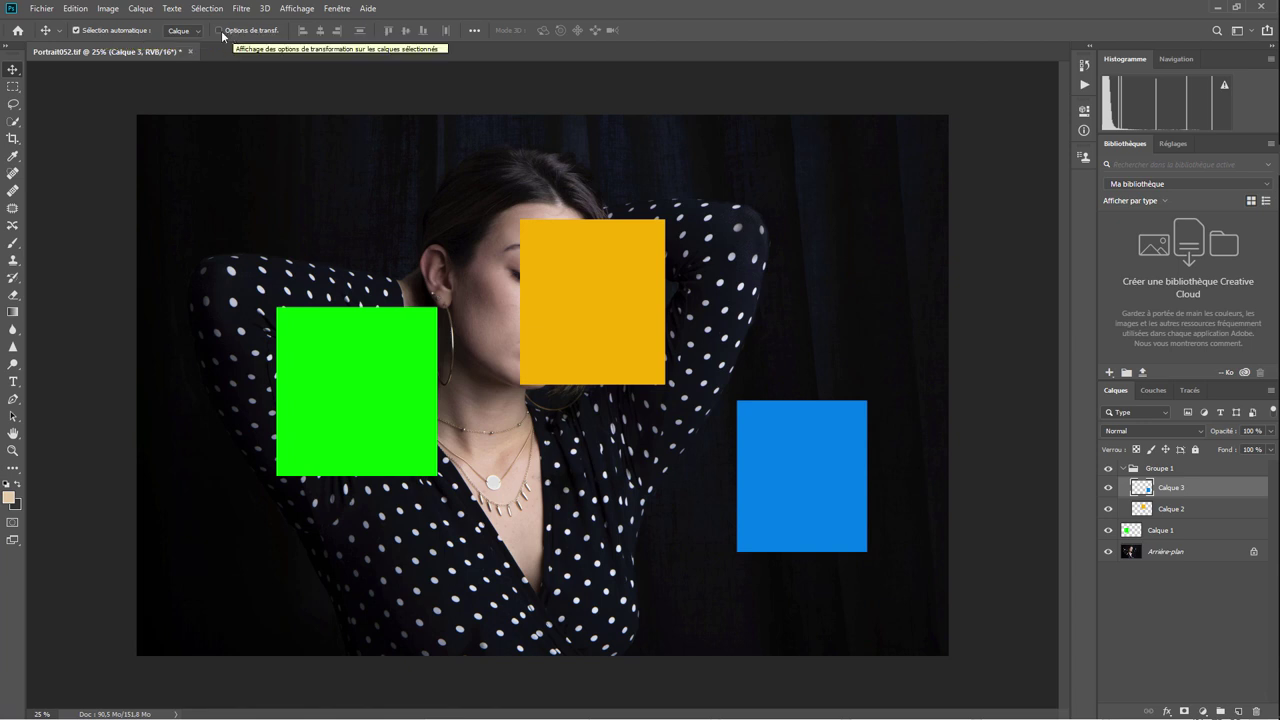
# - Rotate the yellow square to -4.9° and scale it to 108.64% using transform handles
pyautogui.click(218, 31)
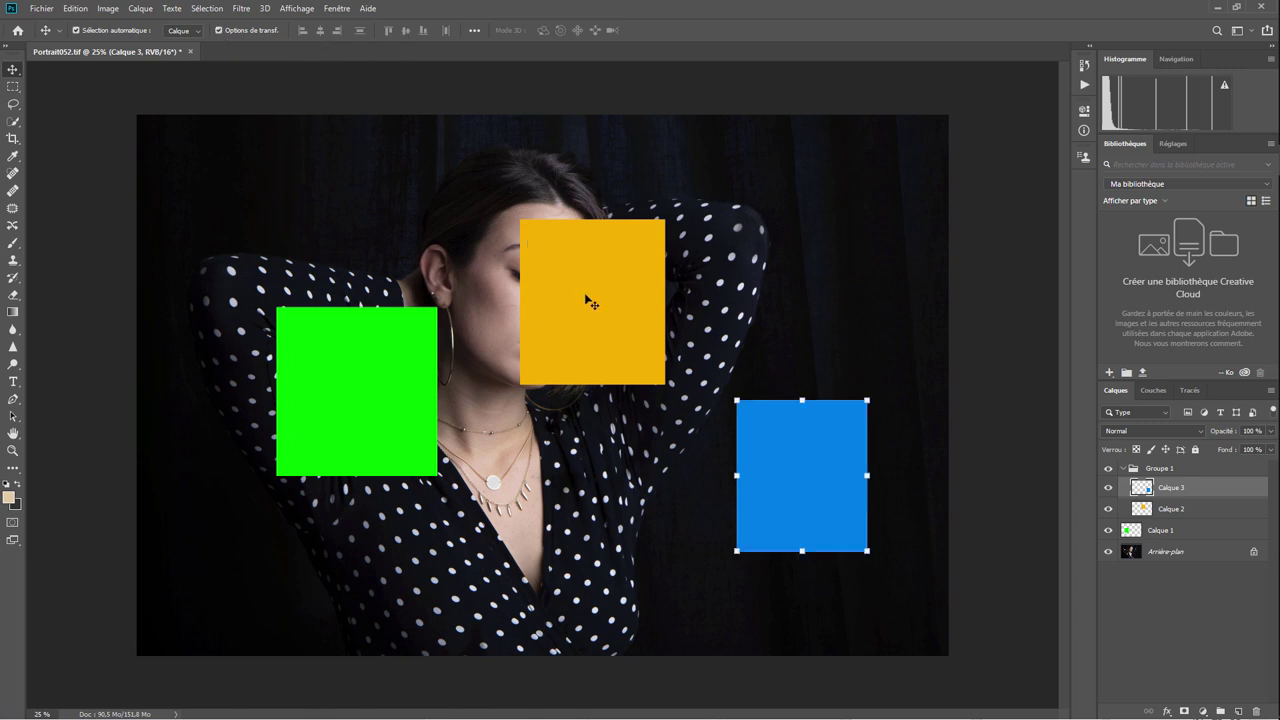
pyautogui.moveTo(604, 310)
pyautogui.mouseDown()
pyautogui.moveTo(598, 342)
pyautogui.moveTo(567, 311)
pyautogui.moveTo(571, 286)
pyautogui.moveTo(609, 296)
pyautogui.moveTo(594, 300)
pyautogui.mouseUp()
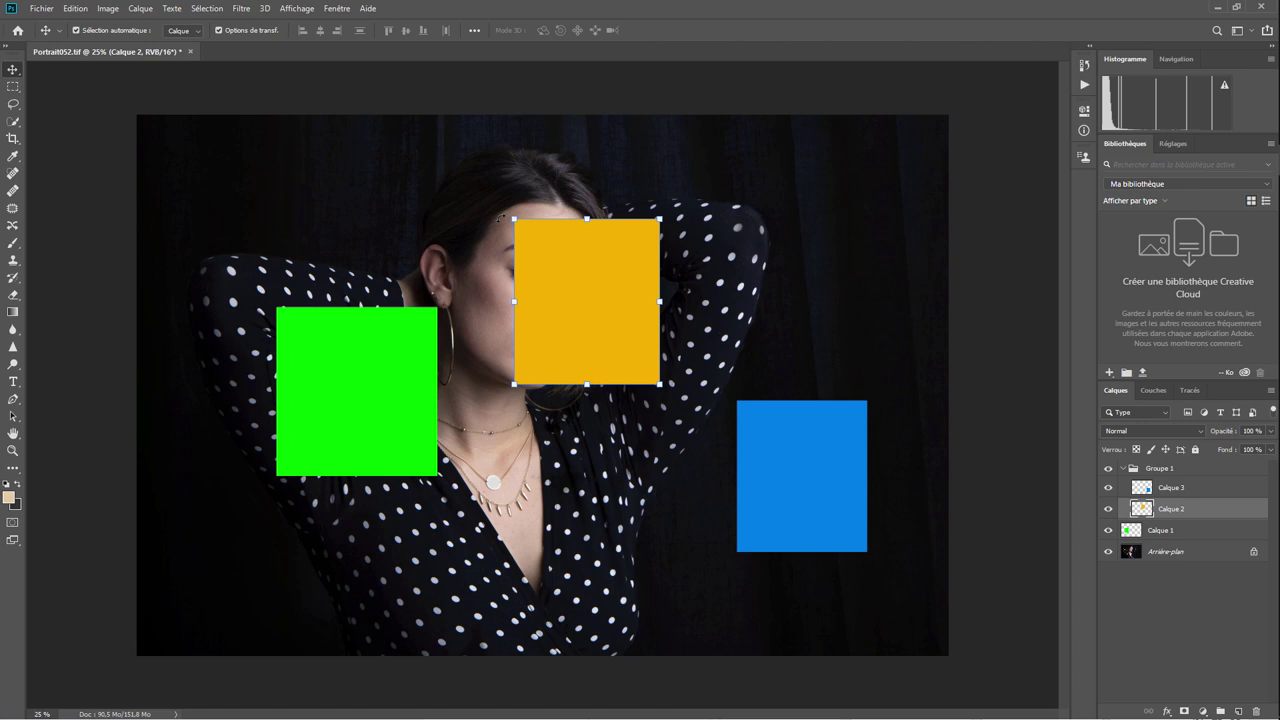
pyautogui.moveTo(500, 217)
pyautogui.mouseDown()
pyautogui.moveTo(476, 211)
pyautogui.moveTo(496, 192)
pyautogui.mouseUp()
pyautogui.moveTo(667, 227); pyautogui.dragTo(689, 220)
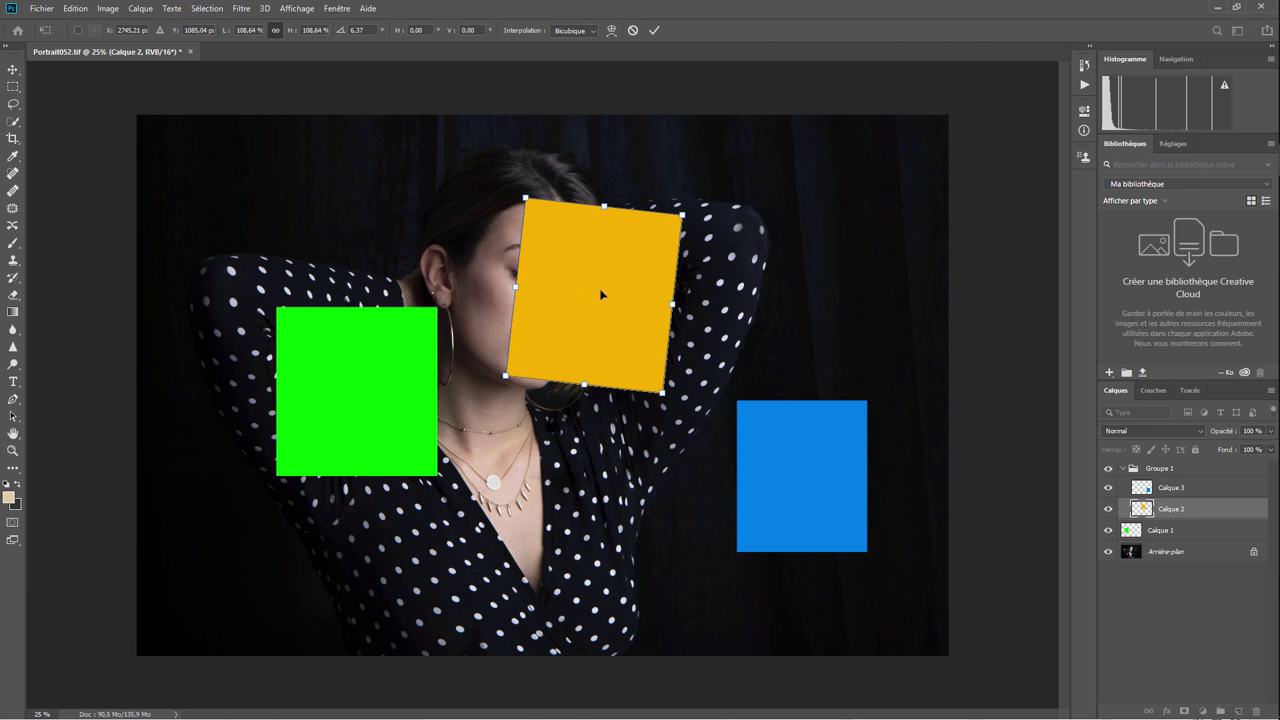
pyautogui.click(12, 70)
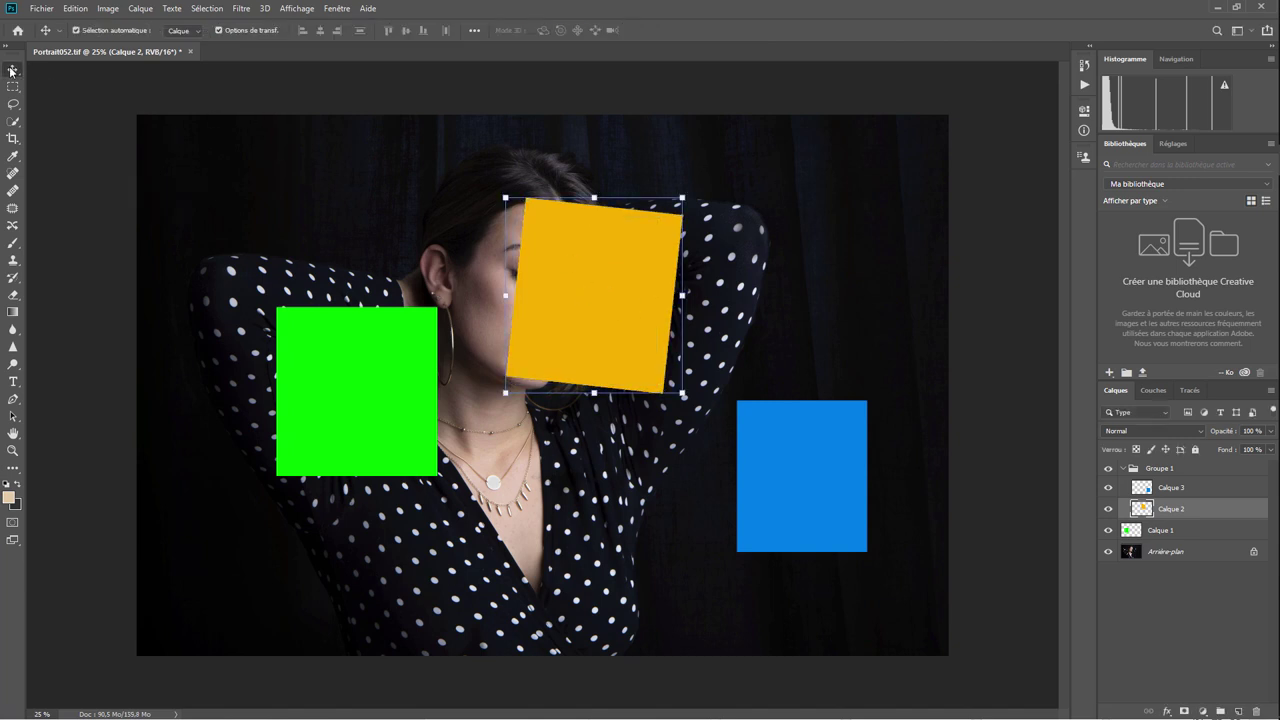
pyautogui.click(235, 32)
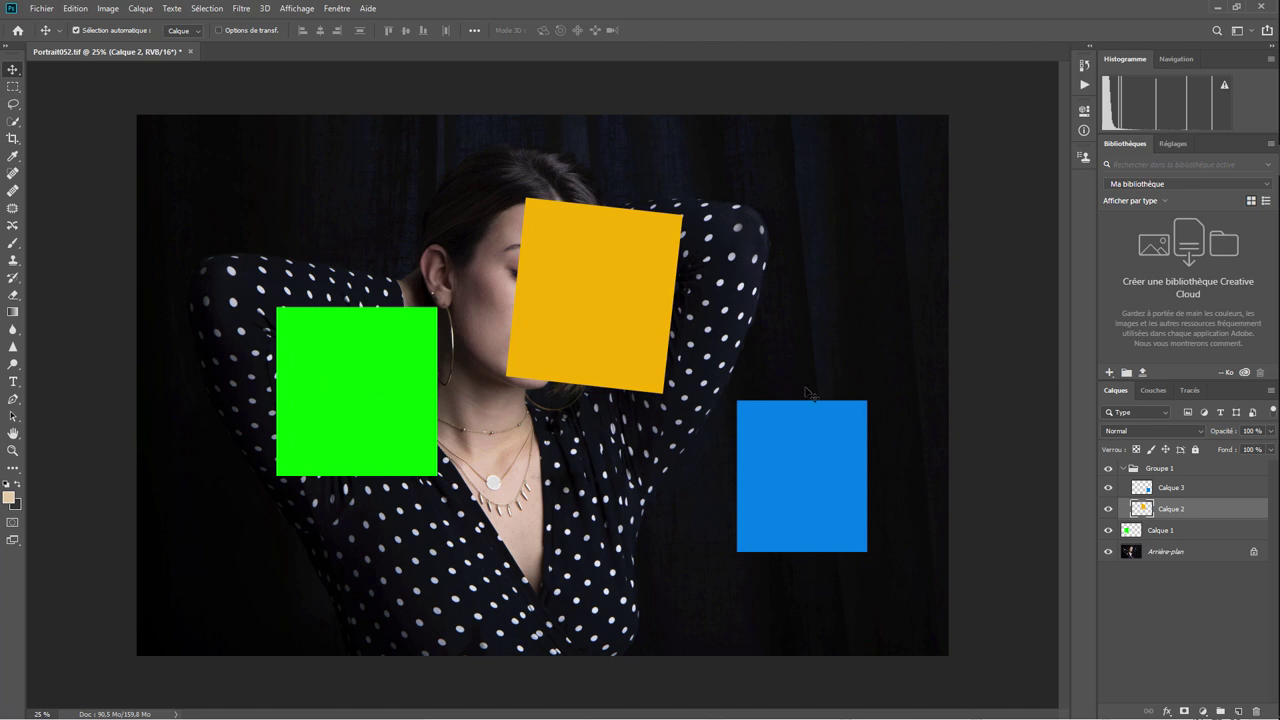
# - Select all three square layers and align their bottom edges
pyautogui.keyDown('shift'); pyautogui.click(1173, 489); pyautogui.keyUp('shift')
pyautogui.keyDown('shift'); pyautogui.click(1150, 532); pyautogui.keyUp('shift')
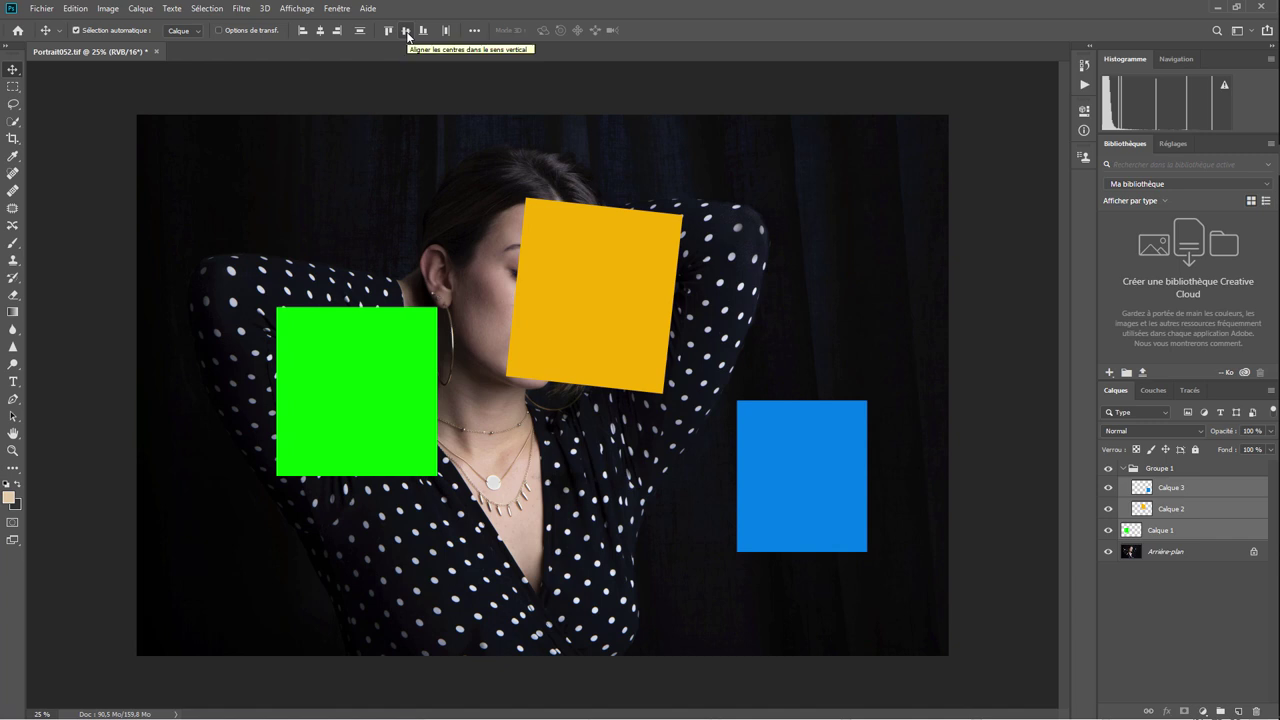
pyautogui.click(407, 31)
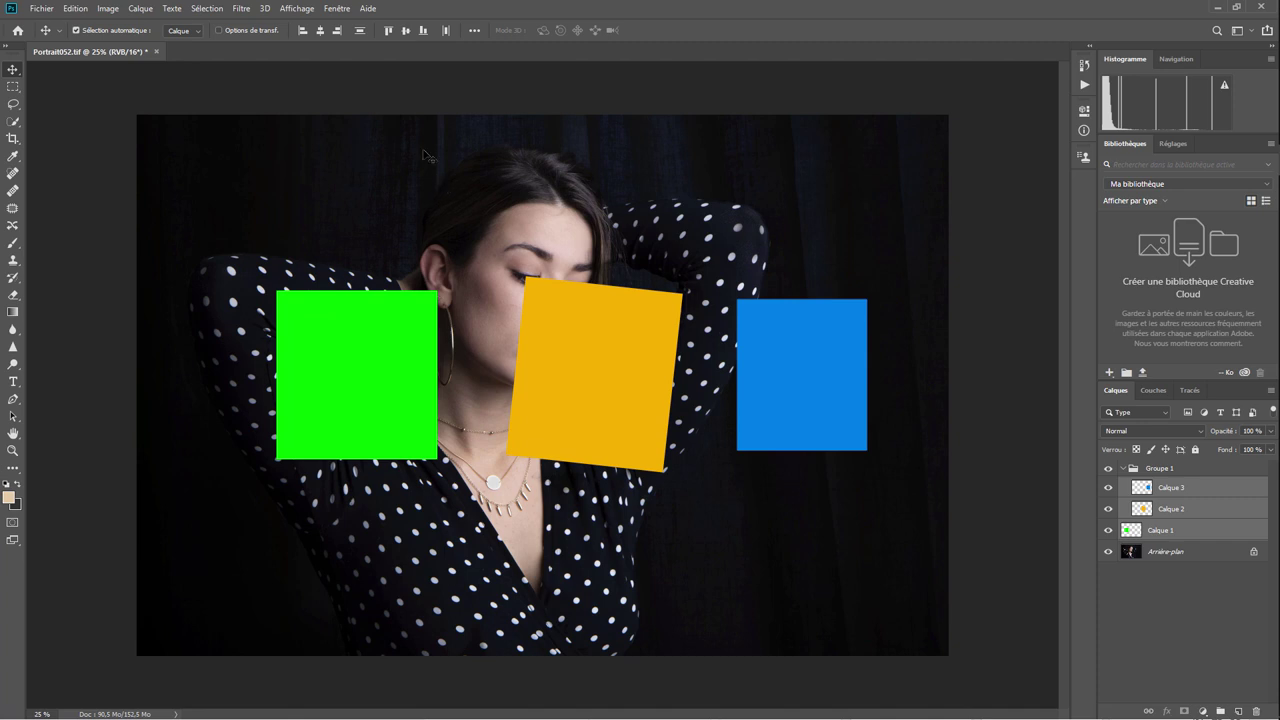
pyautogui.click(390, 31)
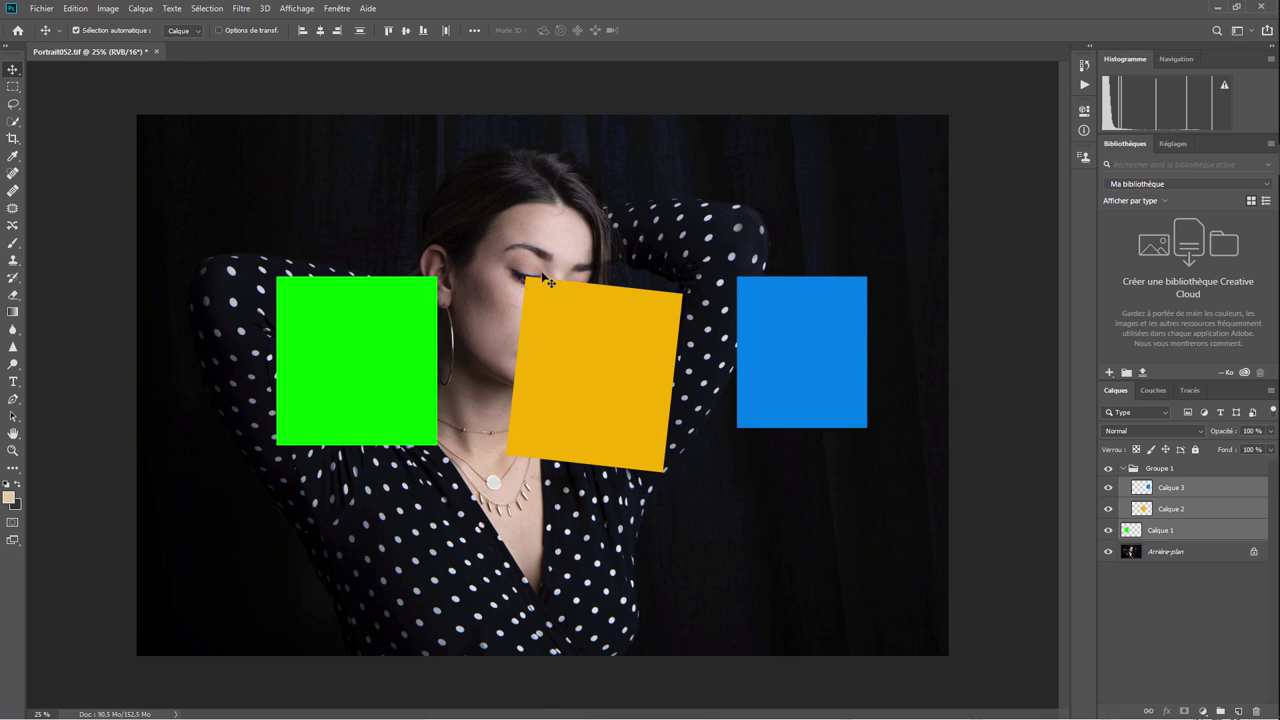
pyautogui.click(424, 31)
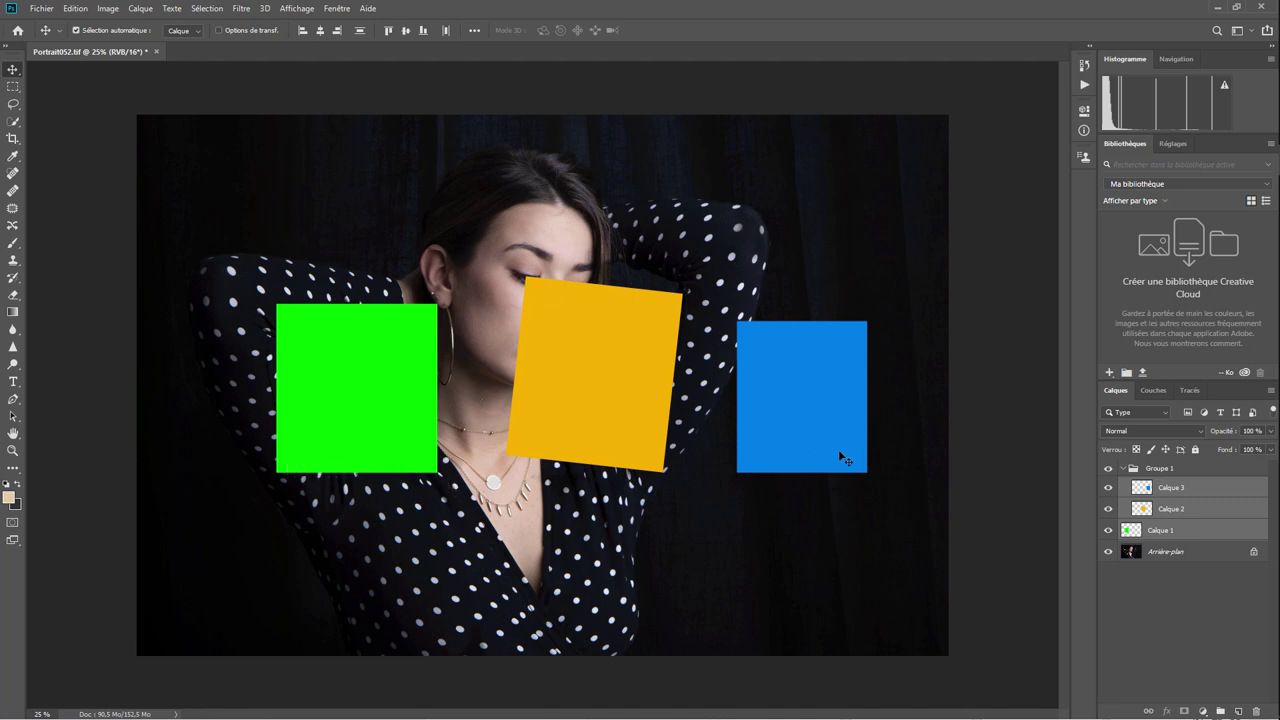
# - Move green back to the upper left, blue to the lower left, then select all three layers
pyautogui.click(1173, 530)
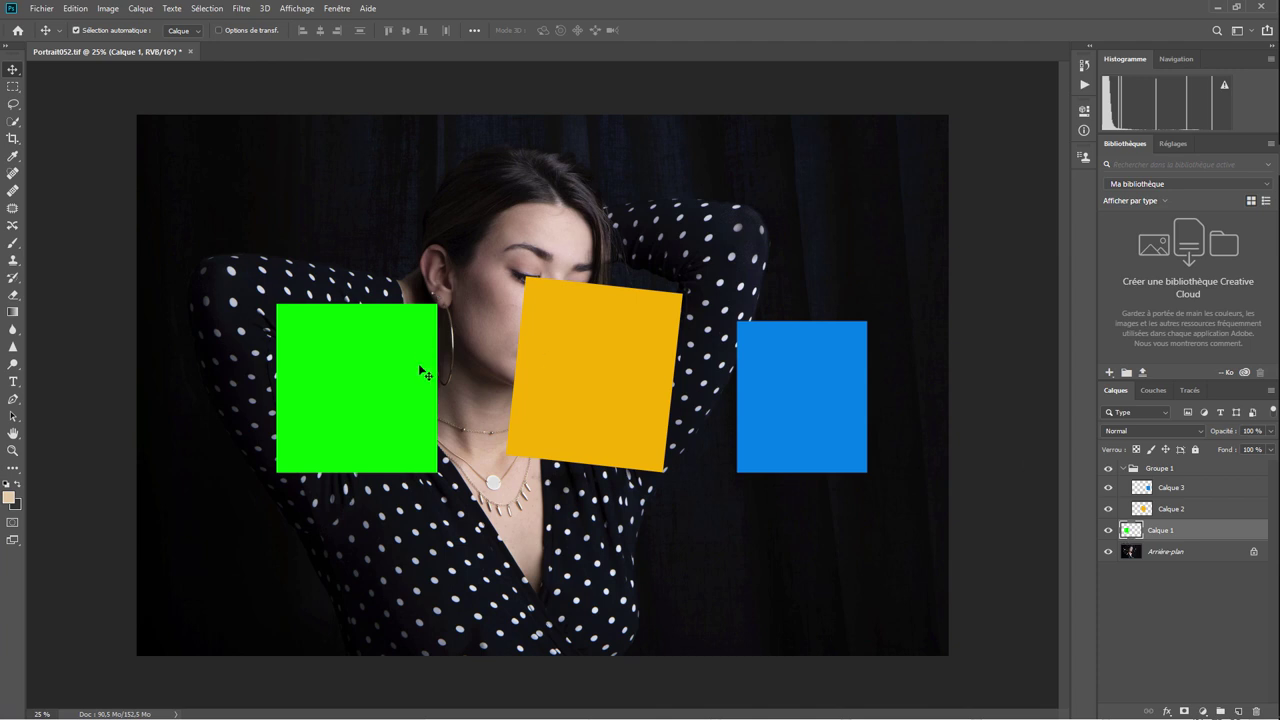
pyautogui.moveTo(373, 383); pyautogui.dragTo(429, 231)
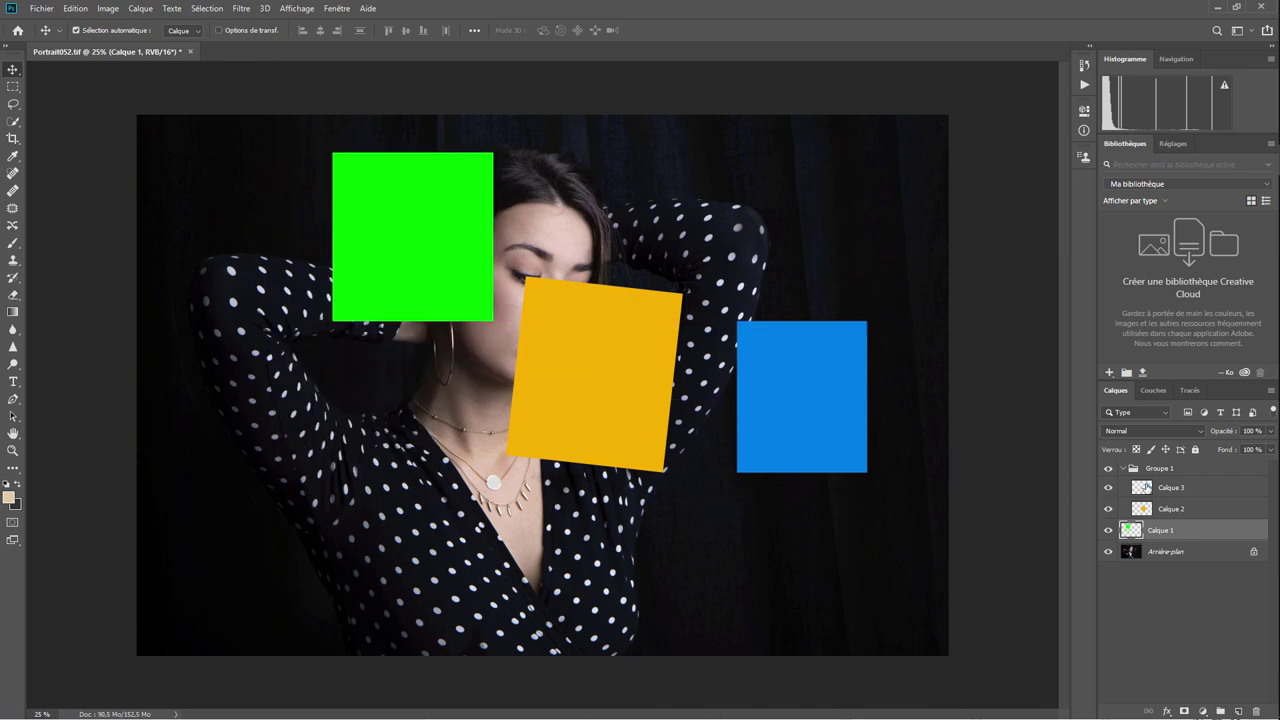
pyautogui.click(1170, 489)
pyautogui.moveTo(784, 441)
pyautogui.mouseDown()
pyautogui.moveTo(365, 561)
pyautogui.moveTo(388, 570)
pyautogui.mouseUp()
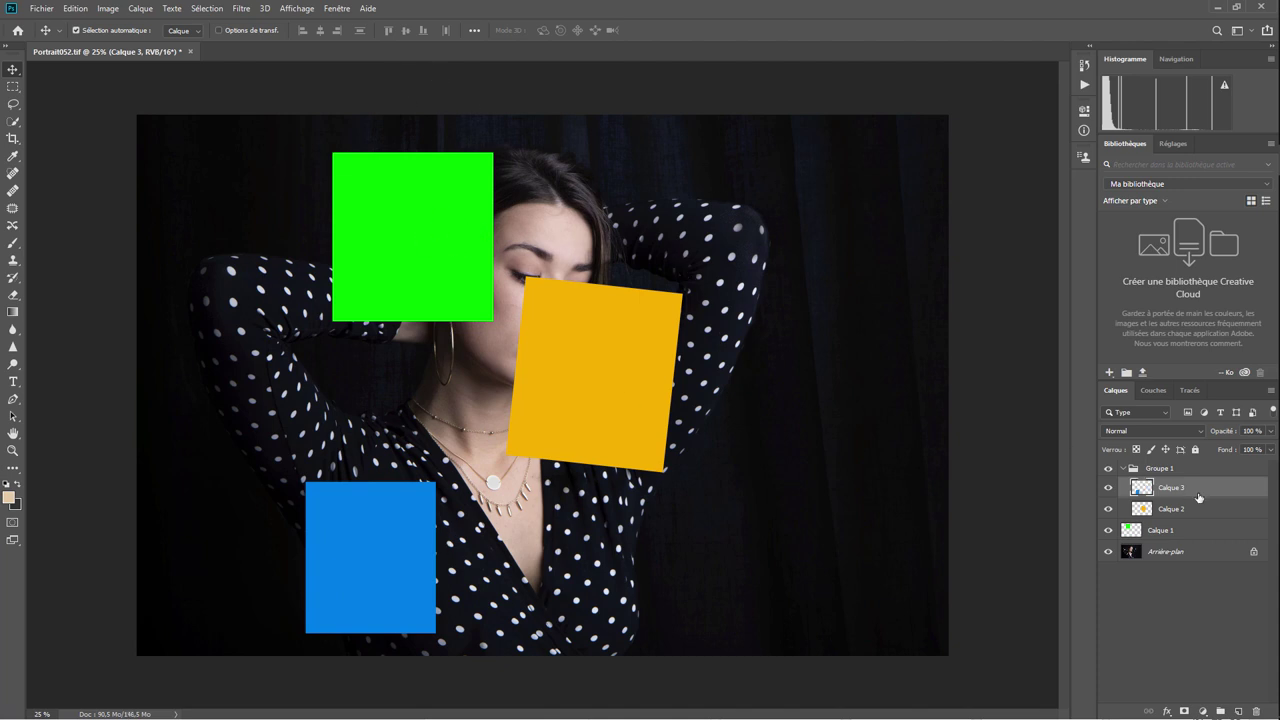
pyautogui.keyDown('shift'); pyautogui.click(1169, 511); pyautogui.keyUp('shift')
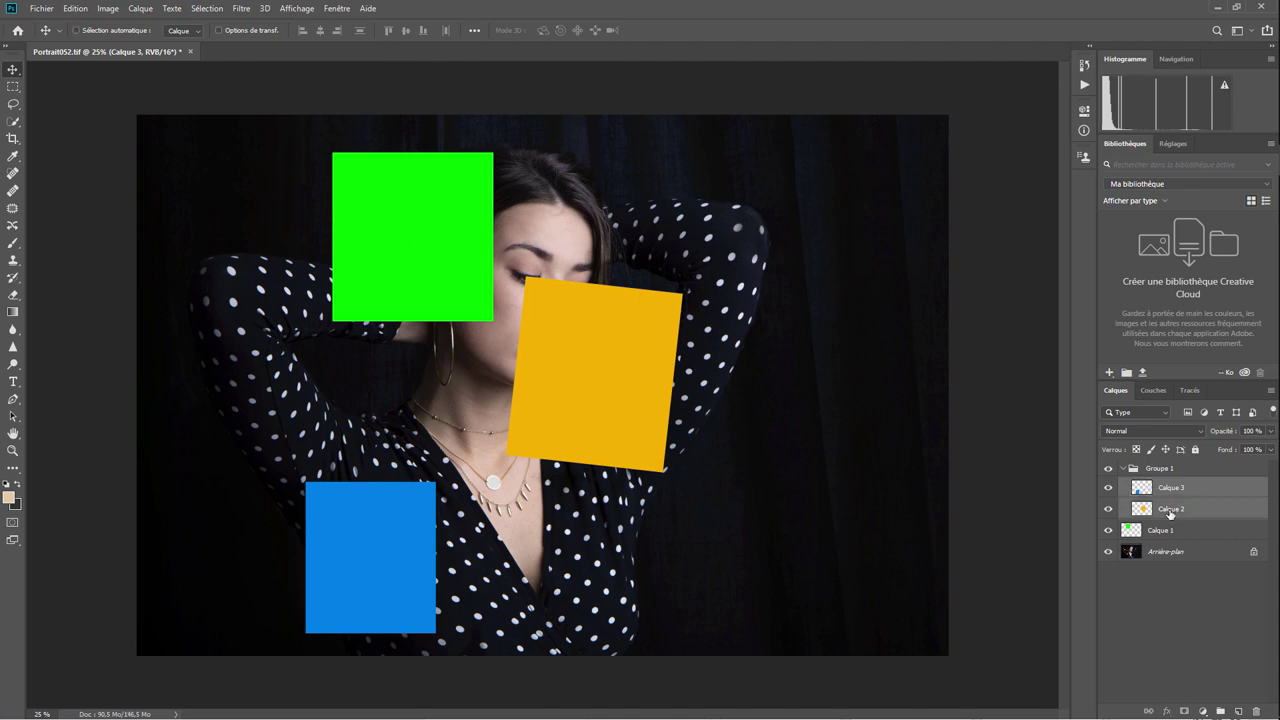
pyautogui.keyDown('shift'); pyautogui.click(1156, 531); pyautogui.keyUp('shift')
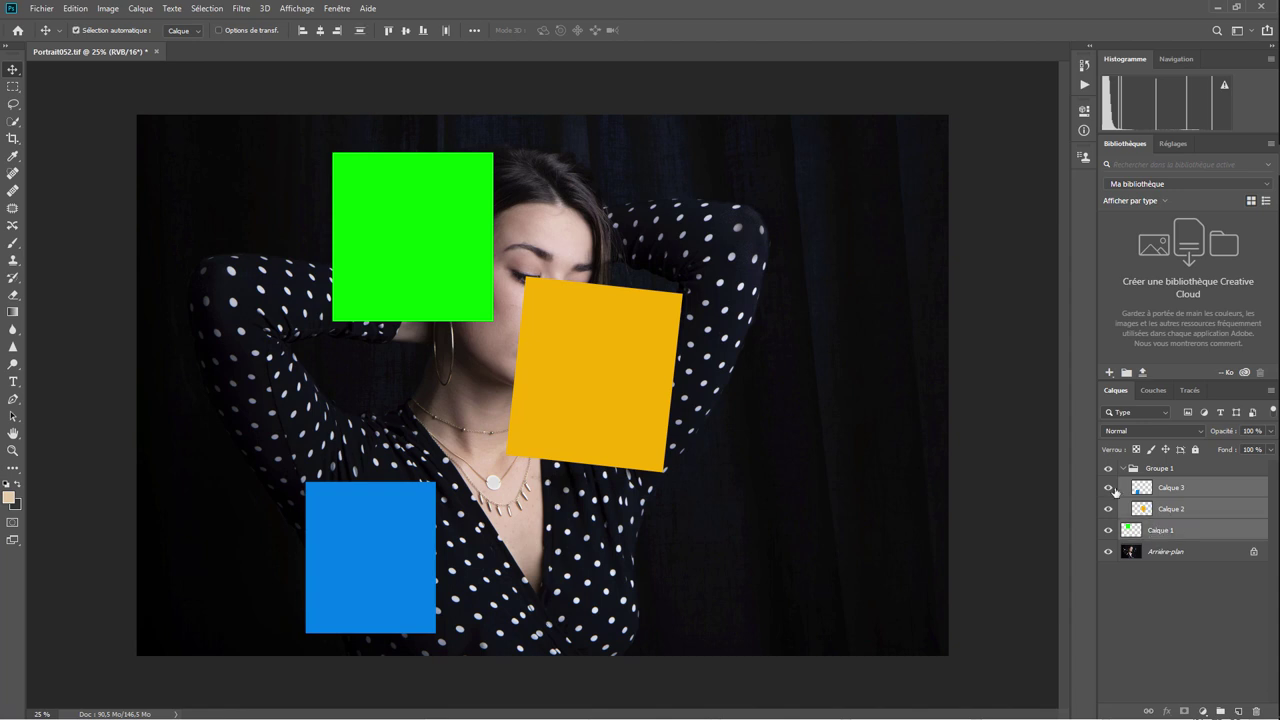
# - Align left and right edges, then distribute the three squares vertically and horizontally
pyautogui.click(302, 30)
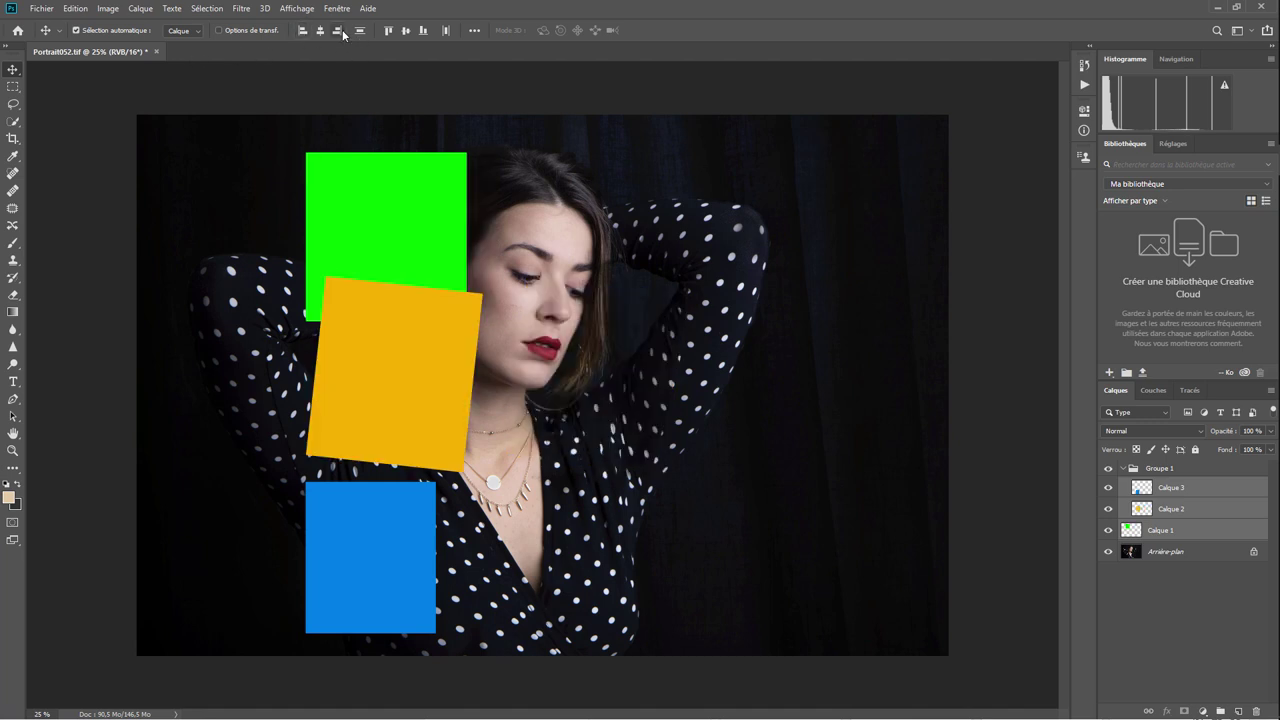
pyautogui.click(342, 29)
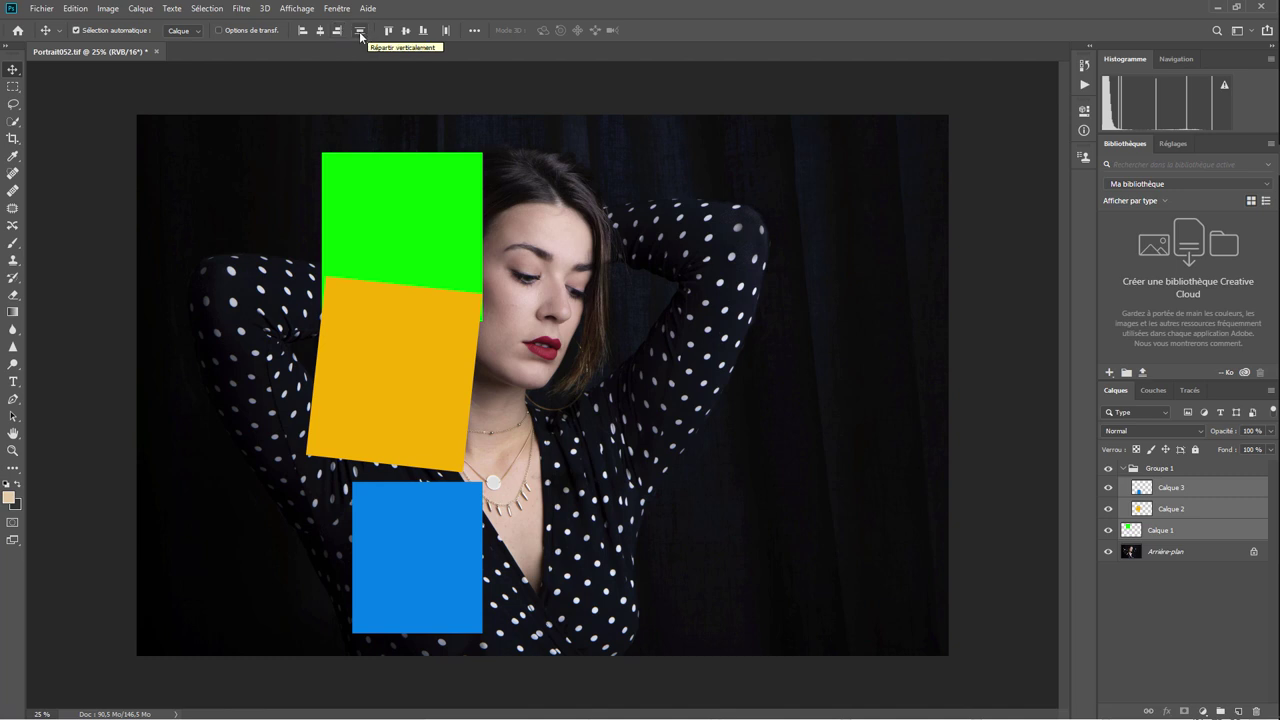
pyautogui.click(360, 31)
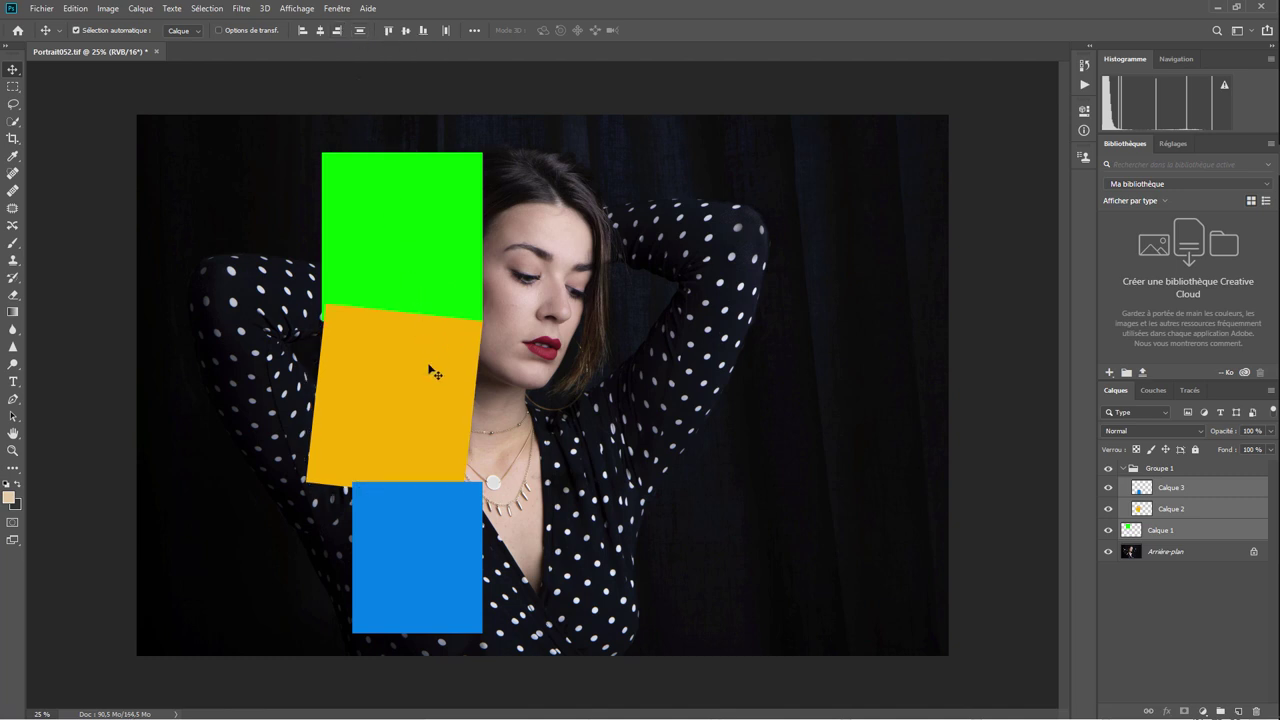
pyautogui.click(445, 31)
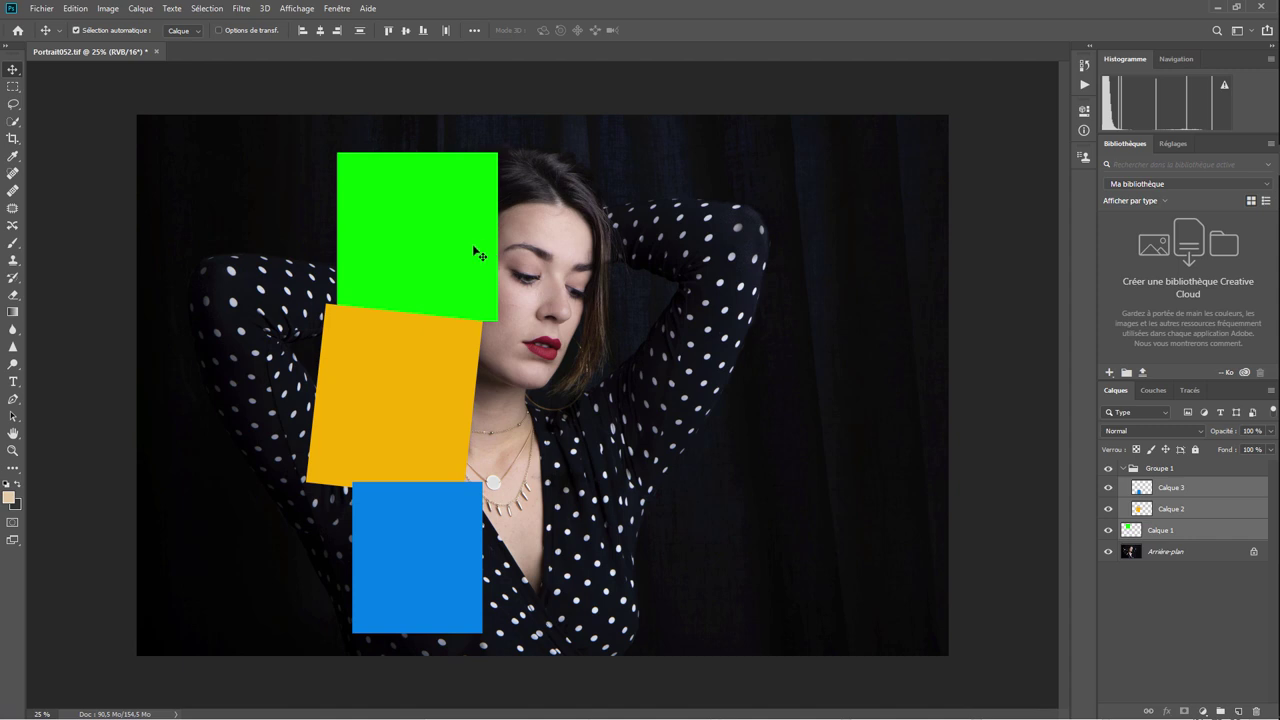
# - Move the green square over the face and the blue one upper right, then select all three layers
pyautogui.click(1157, 531)
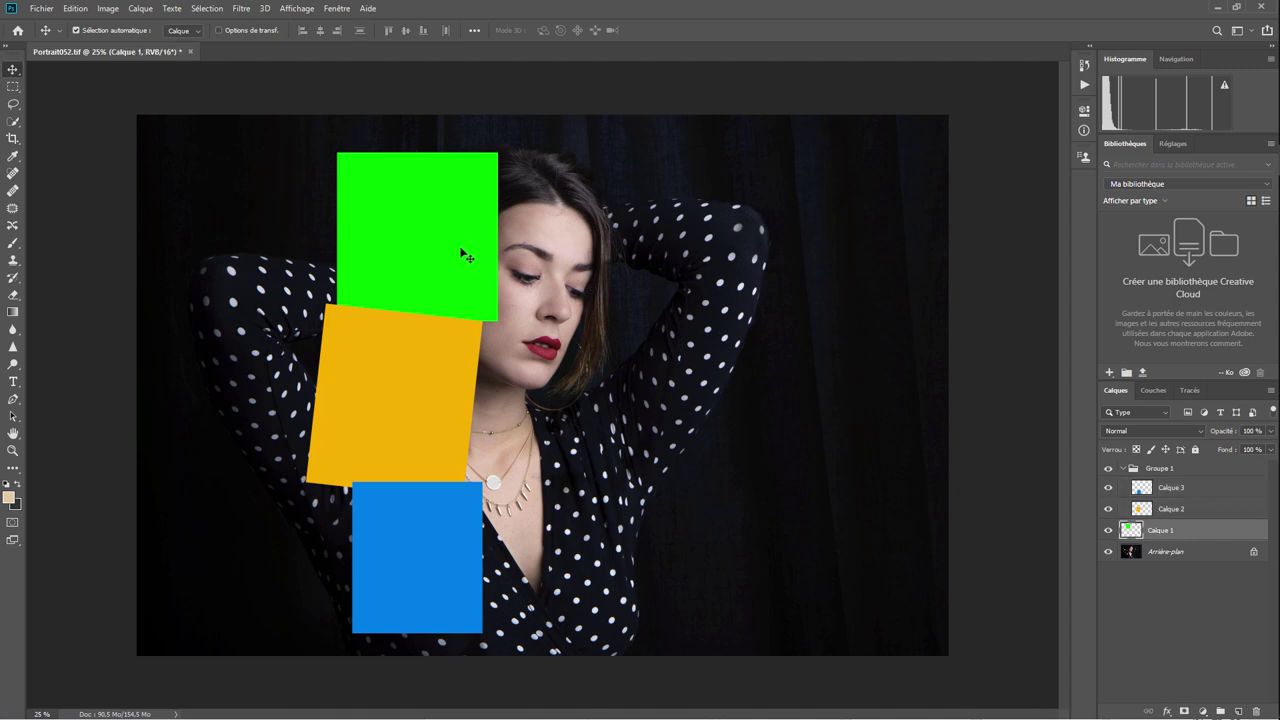
pyautogui.moveTo(430, 257); pyautogui.dragTo(628, 377)
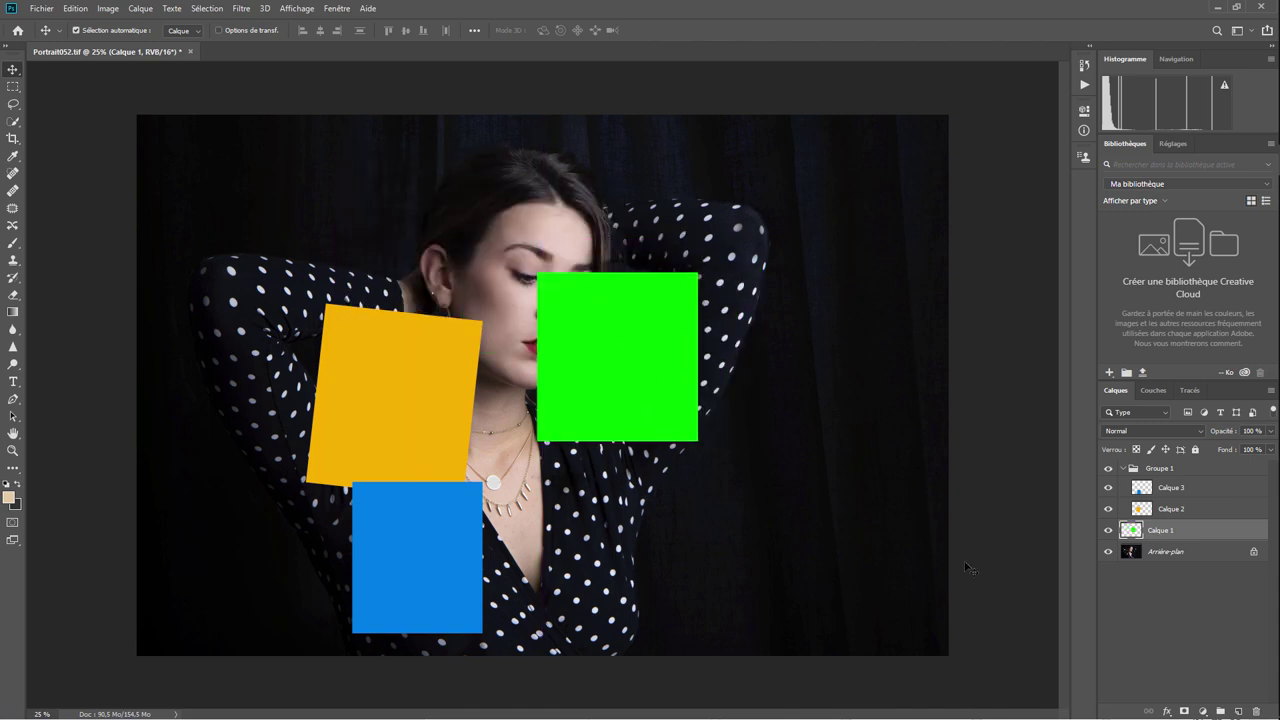
pyautogui.click(1173, 486)
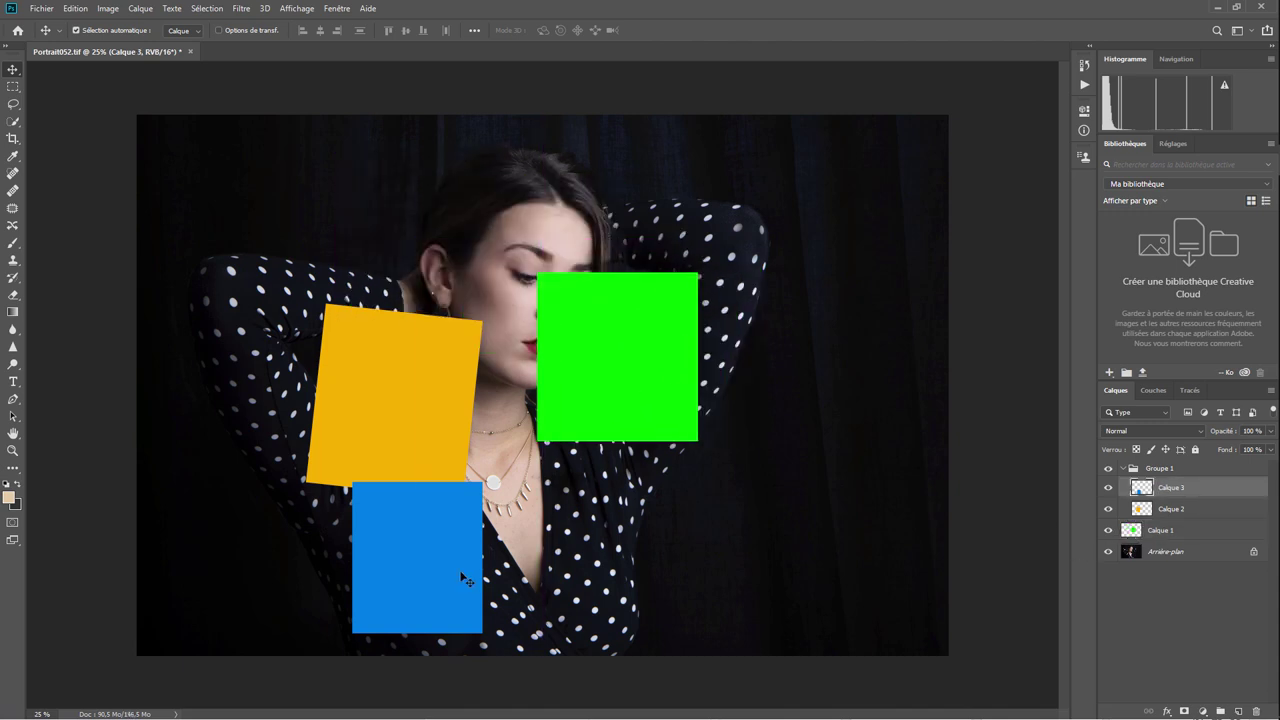
pyautogui.moveTo(462, 578)
pyautogui.mouseDown()
pyautogui.moveTo(808, 346)
pyautogui.moveTo(763, 323)
pyautogui.mouseUp()
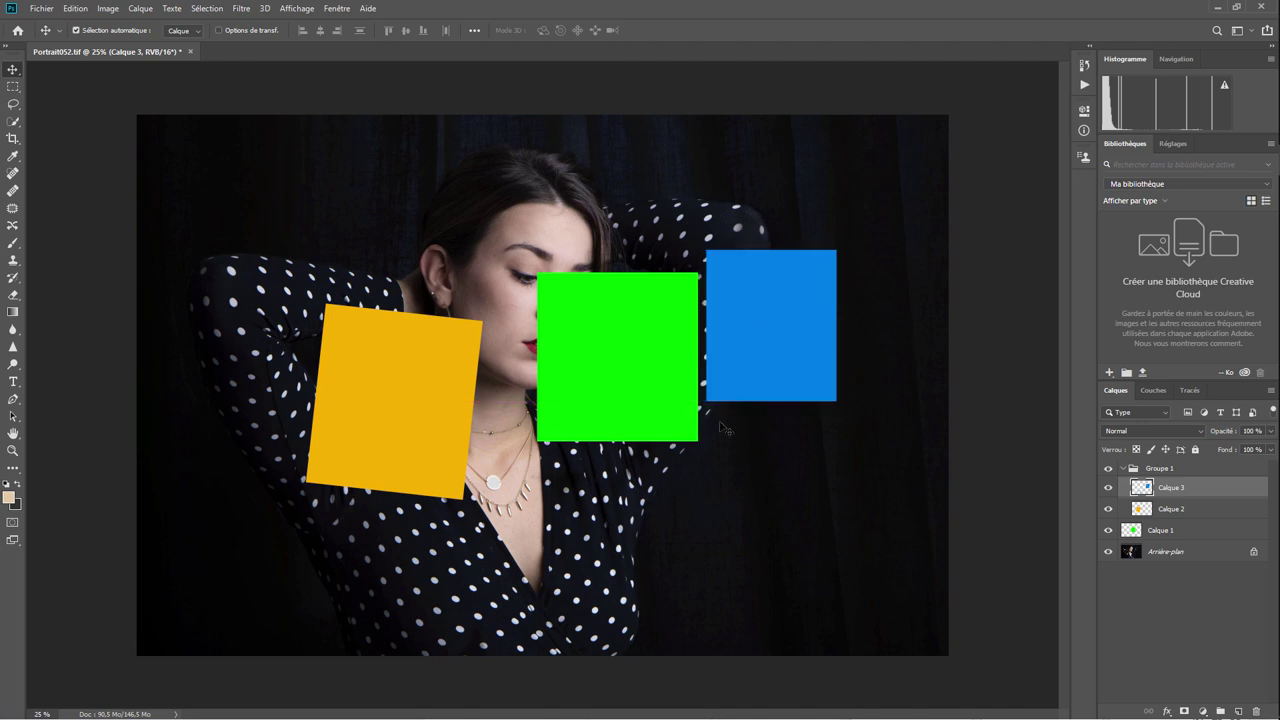
pyautogui.keyDown('ctrl'); pyautogui.click(1170, 510); pyautogui.keyUp('ctrl')
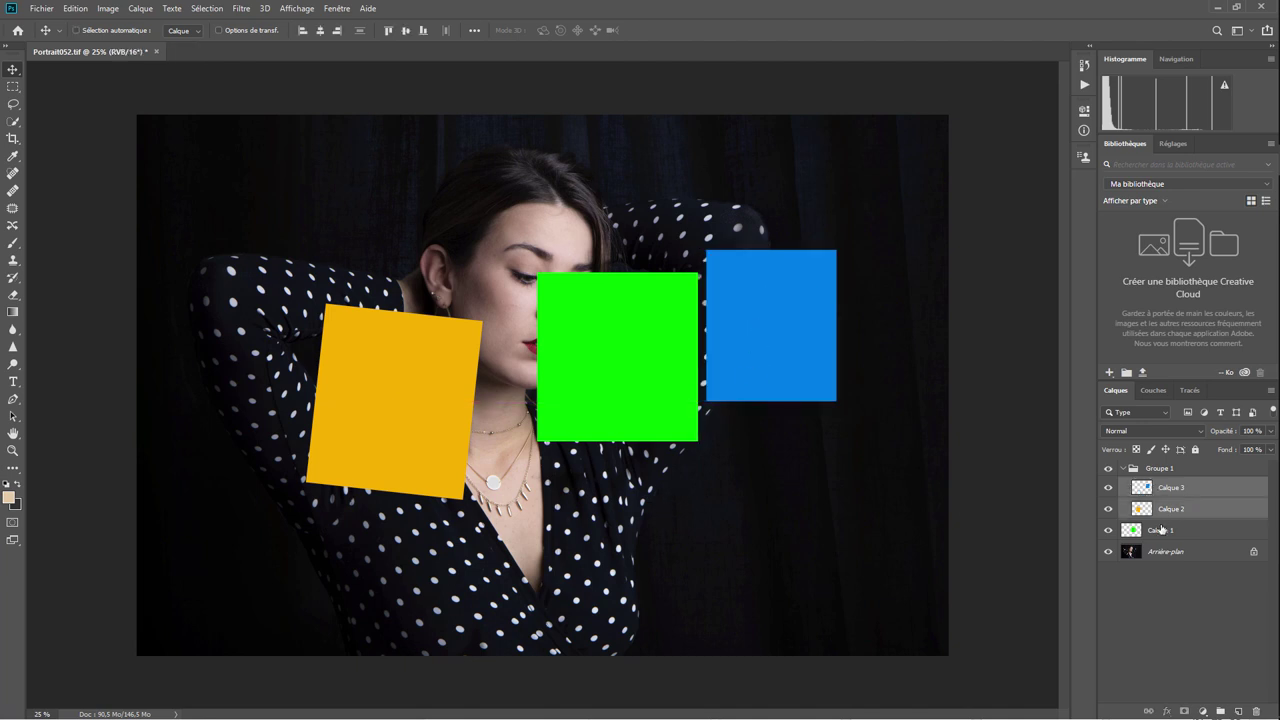
pyautogui.keyDown('ctrl'); pyautogui.click(1160, 530); pyautogui.keyUp('ctrl')
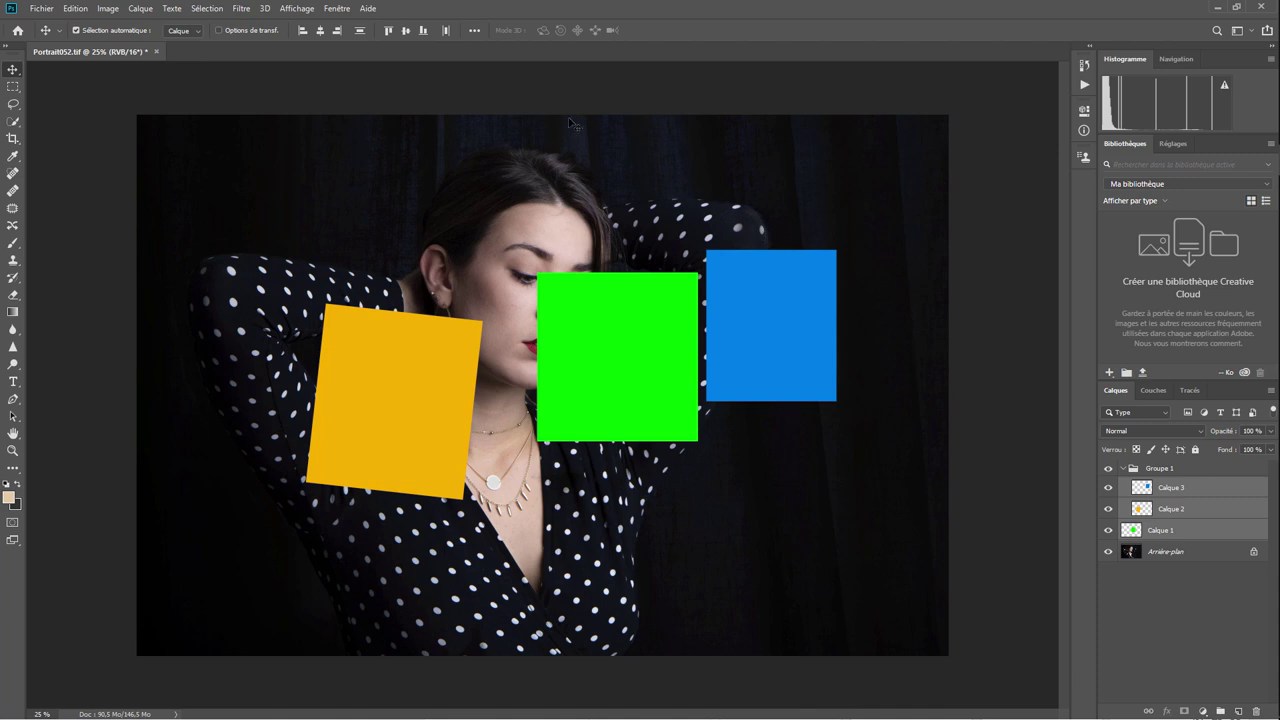
# - Distribute the three squares horizontally and display all alignment and distribution options
pyautogui.click(447, 31)
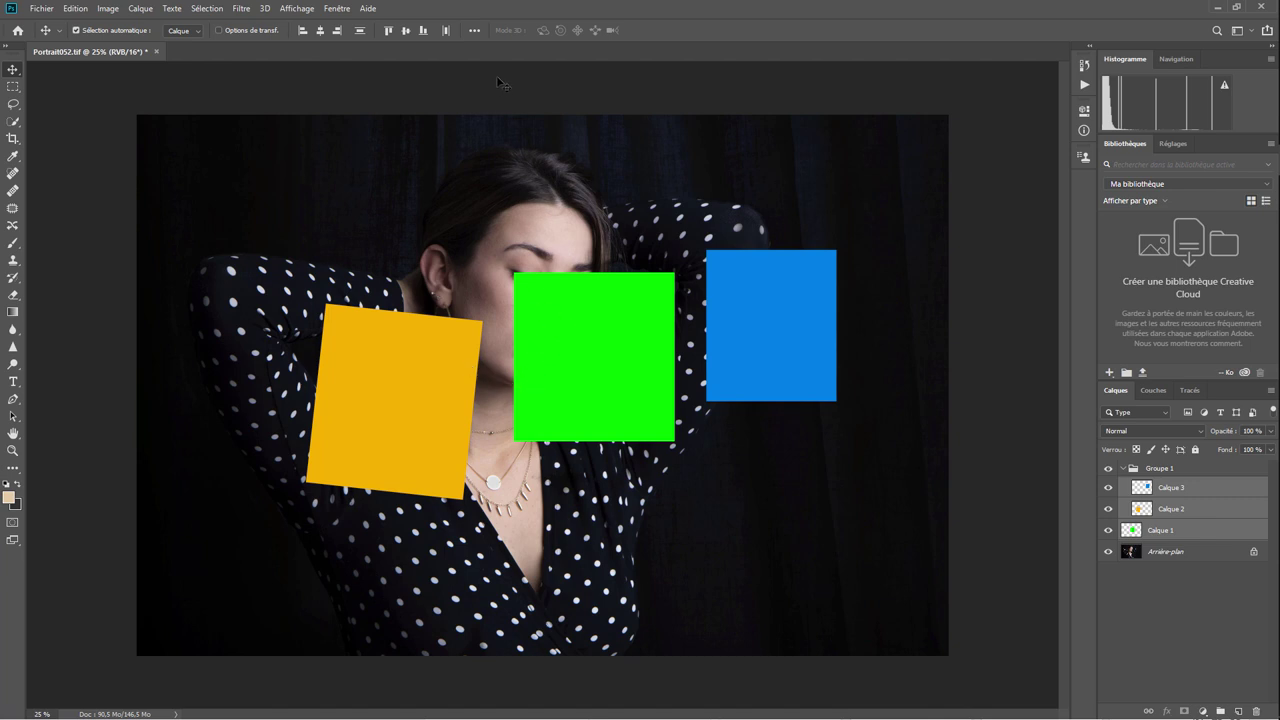
pyautogui.click(475, 31)
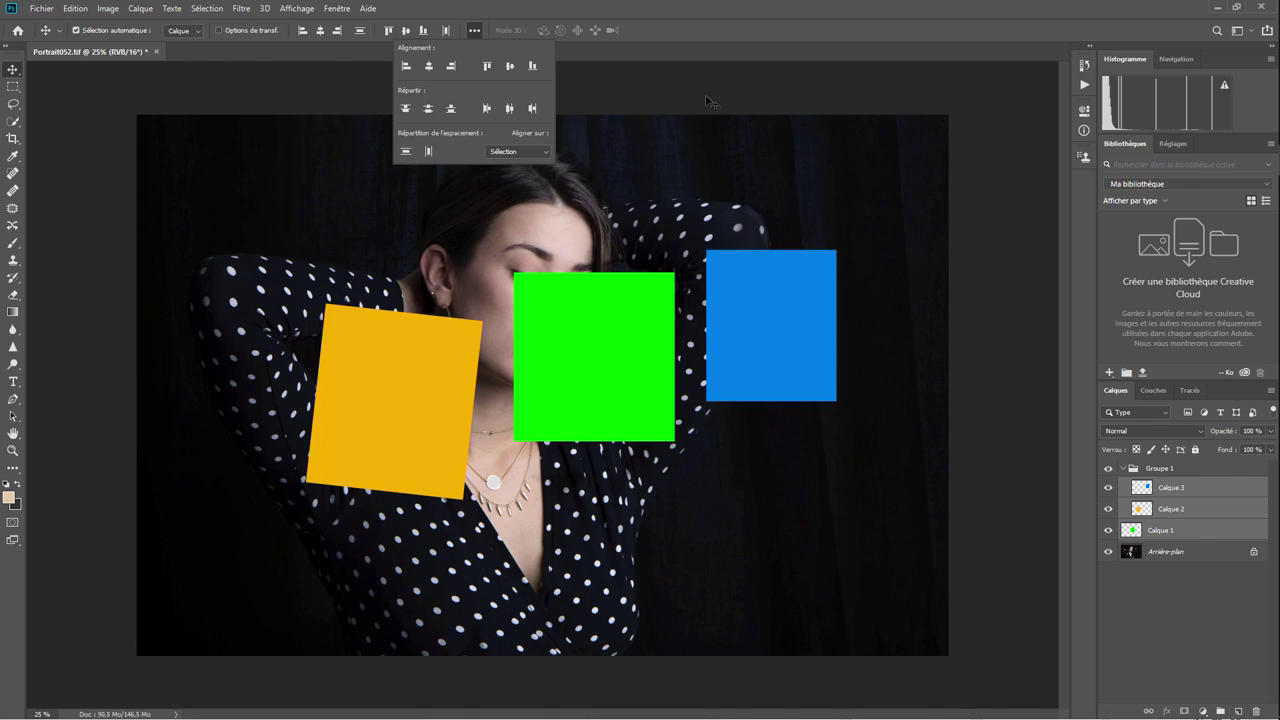
# - Dismiss the alignment options and raise Calque 1's green square toward the portrait's top
pyautogui.click(648, 82)
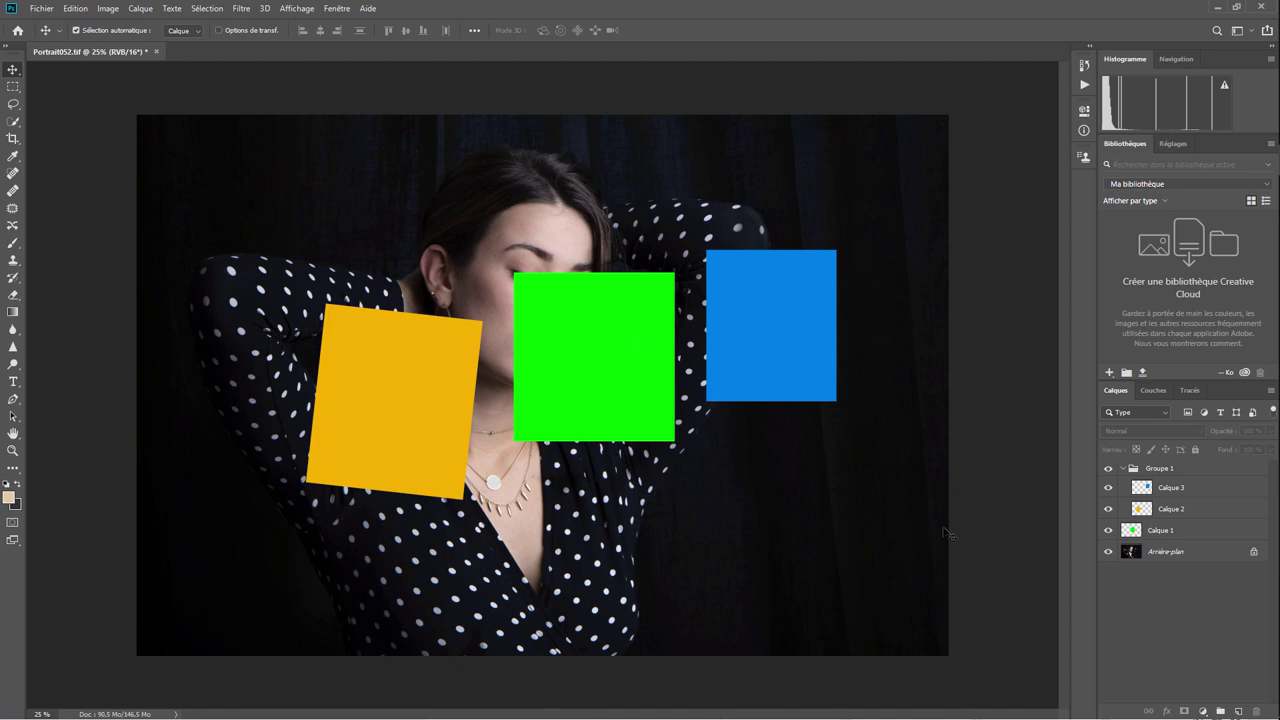
pyautogui.click(1148, 532)
pyautogui.moveTo(581, 381); pyautogui.dragTo(581, 257)
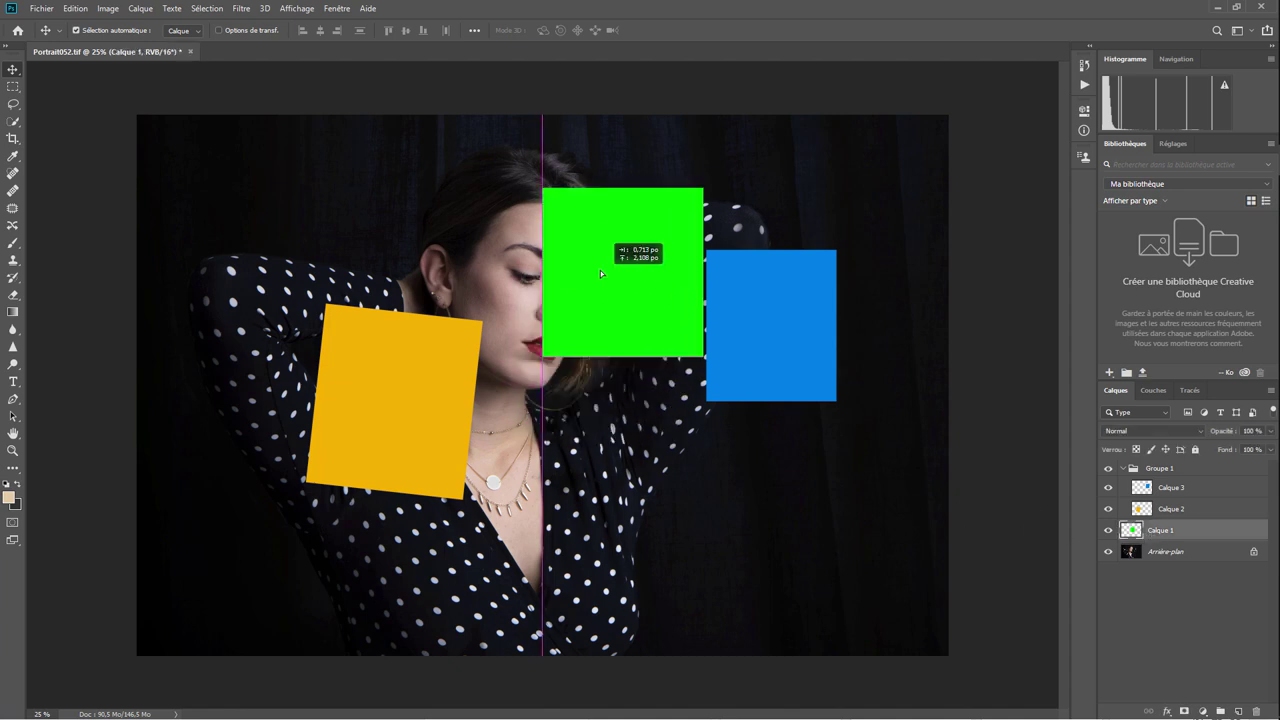
# - Place Calque 3's blue square upper right, its top edge level with the green square's
pyautogui.click(1174, 490)
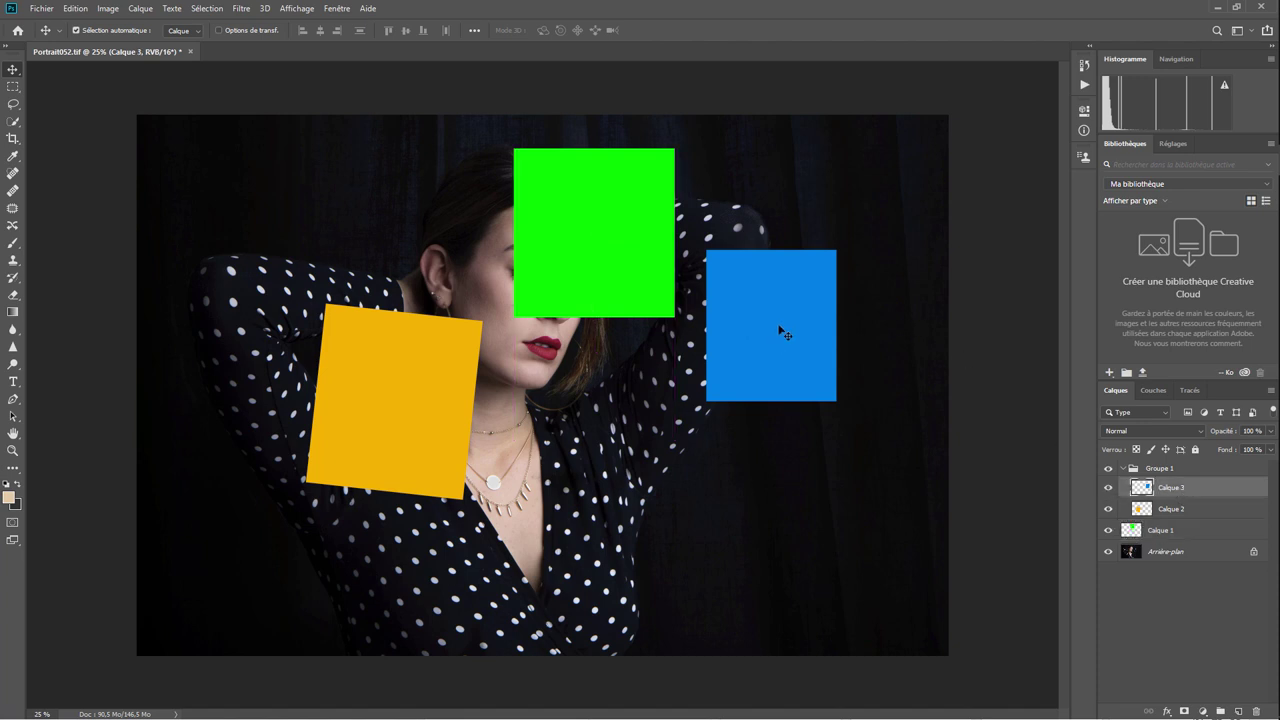
pyautogui.moveTo(779, 326); pyautogui.dragTo(602, 440)
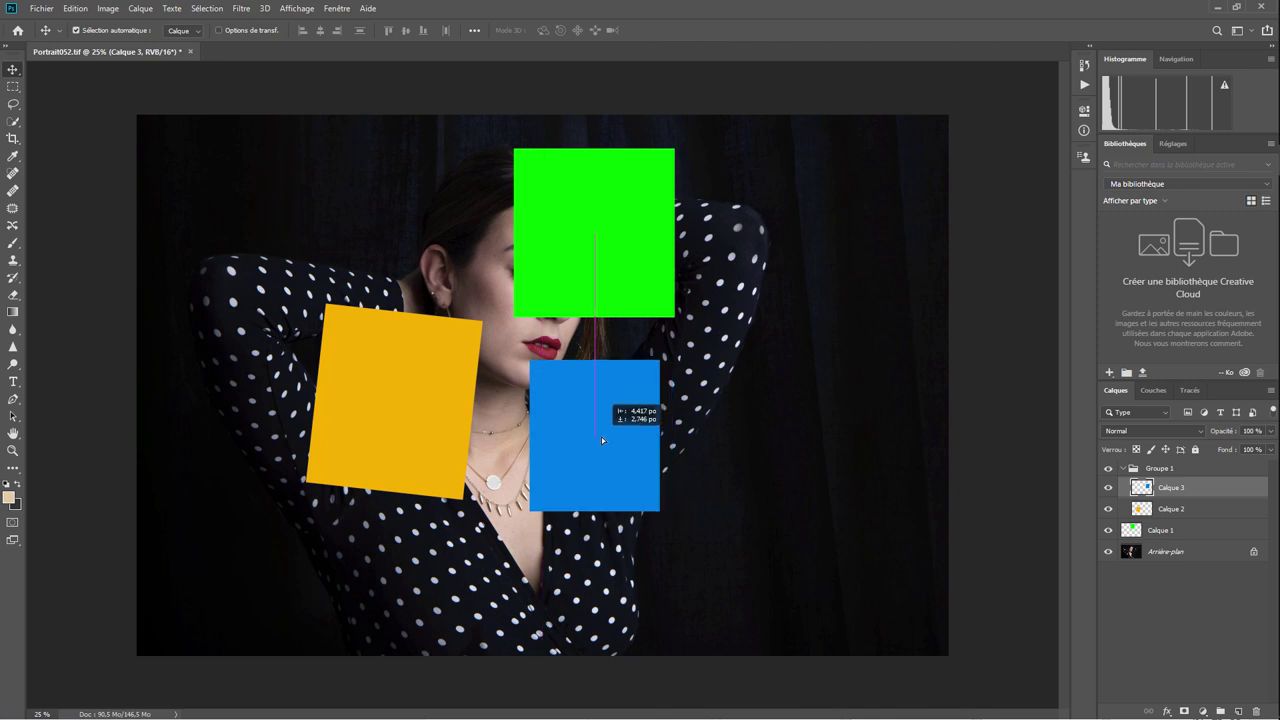
pyautogui.moveTo(602, 440); pyautogui.dragTo(830, 235)
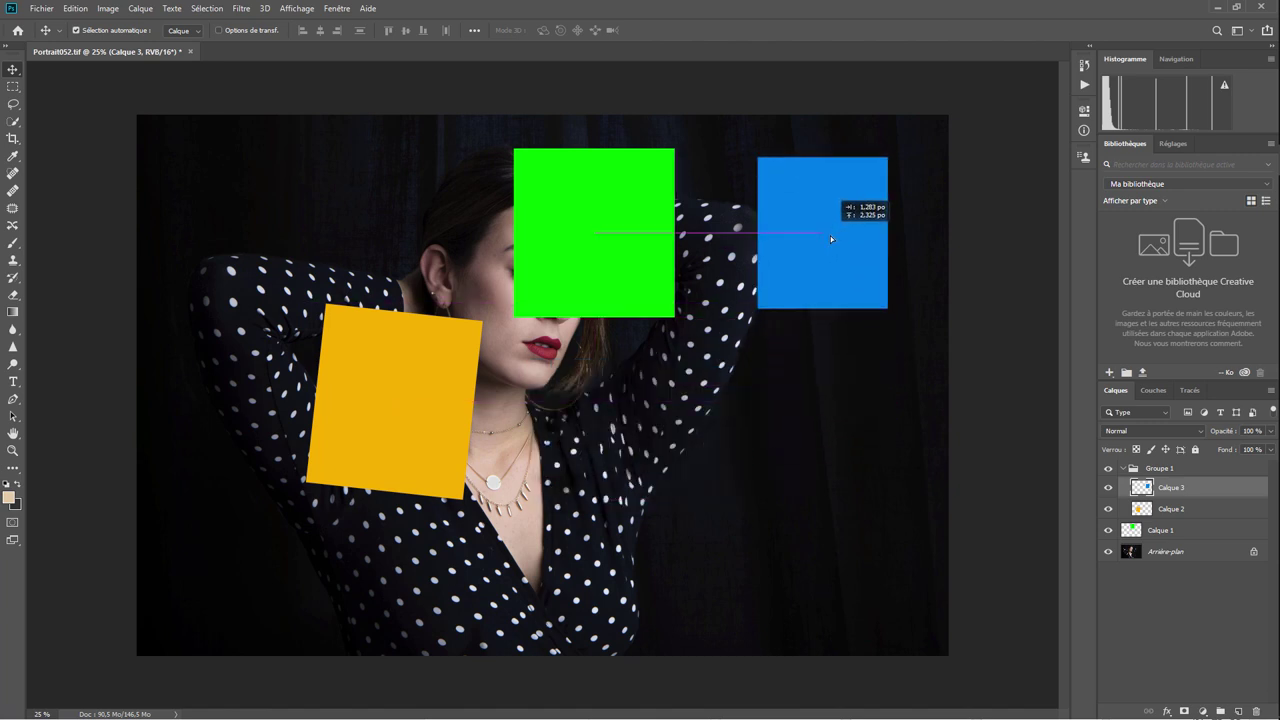
pyautogui.moveTo(830, 232); pyautogui.dragTo(797, 225)
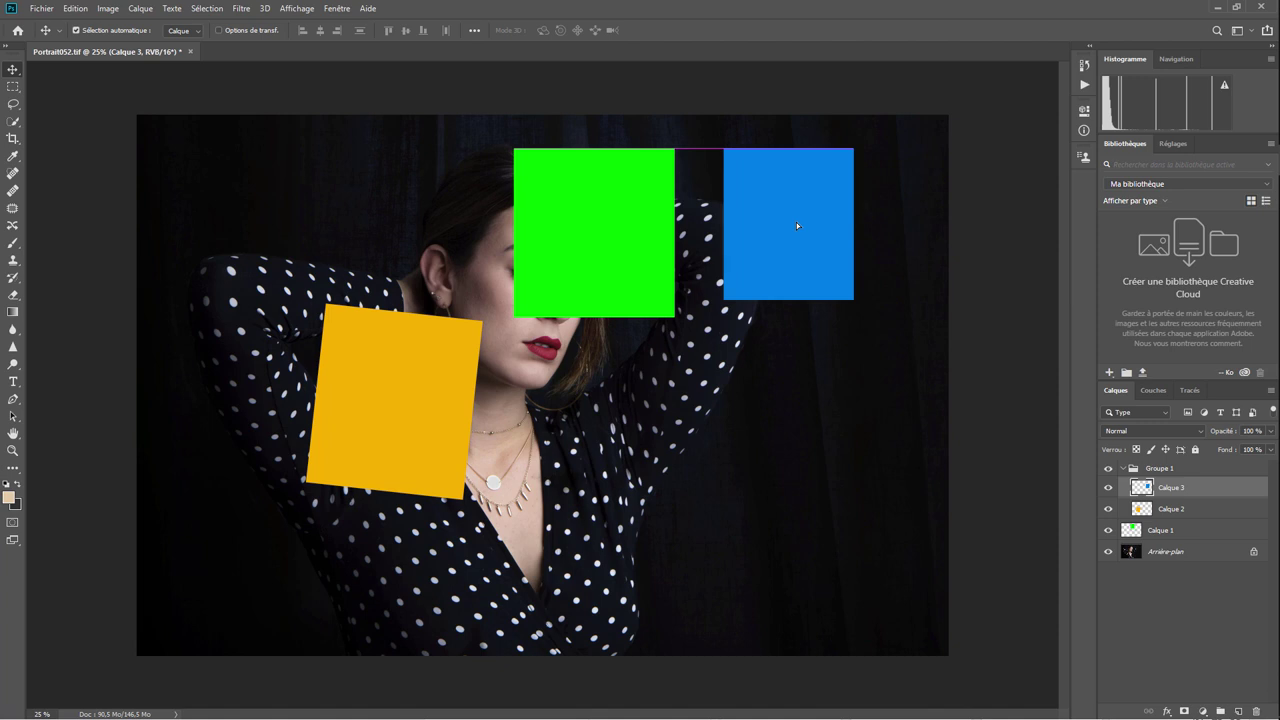
# - Move Calque 2's yellow square beneath the green one, over the woman's chest
pyautogui.click(1179, 511)
pyautogui.moveTo(398, 432)
pyautogui.mouseDown()
pyautogui.moveTo(396, 267)
pyautogui.moveTo(377, 270)
pyautogui.mouseUp()
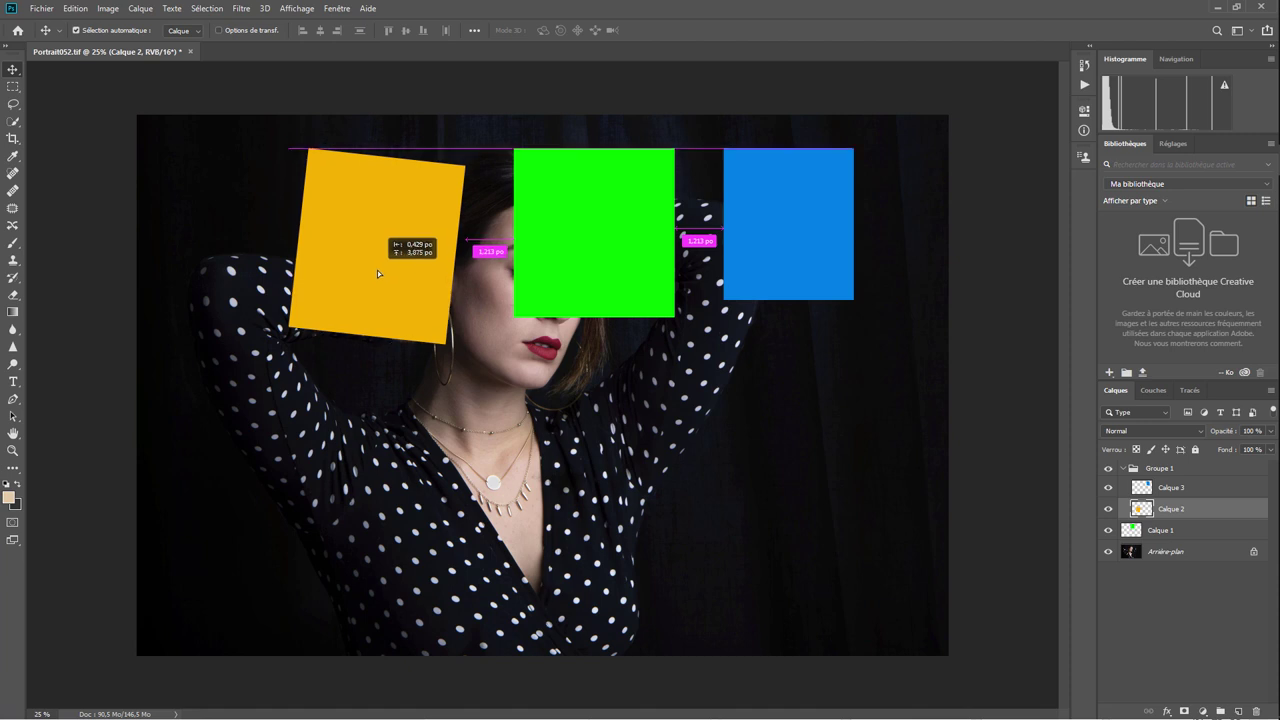
pyautogui.moveTo(377, 270); pyautogui.dragTo(377, 270)
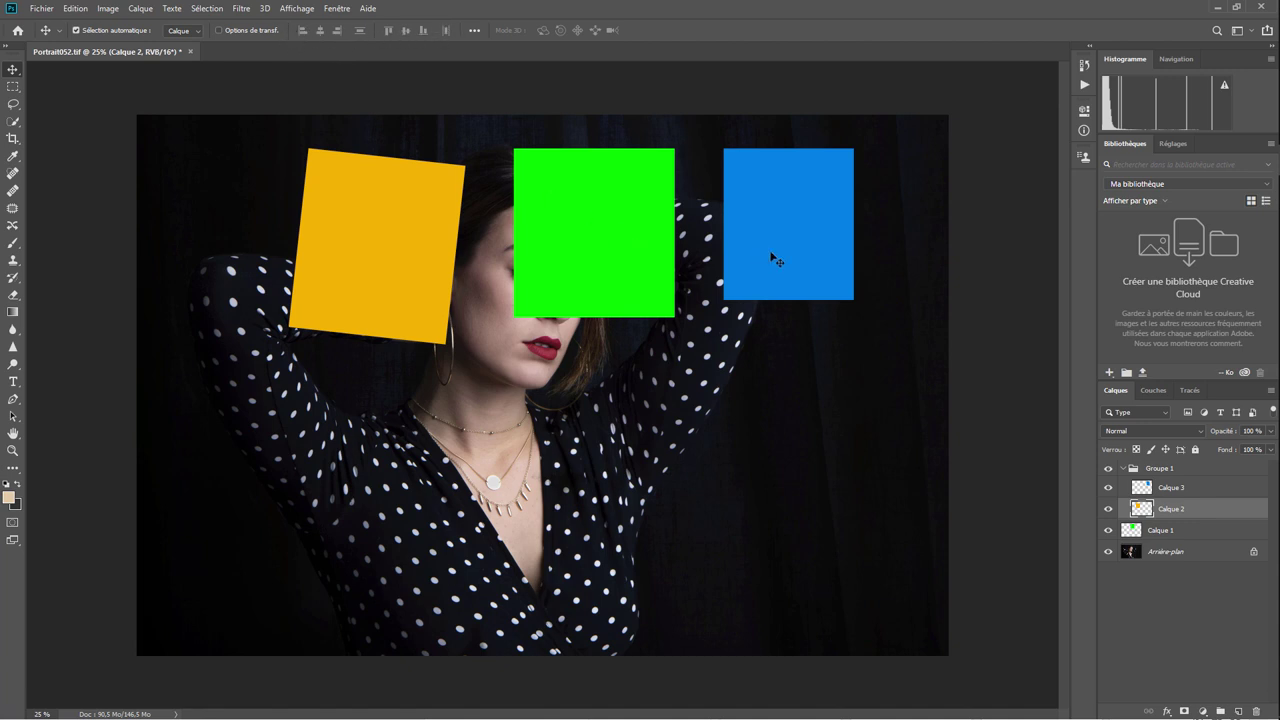
pyautogui.moveTo(370, 272)
pyautogui.mouseDown()
pyautogui.moveTo(522, 496)
pyautogui.moveTo(586, 486)
pyautogui.mouseUp()
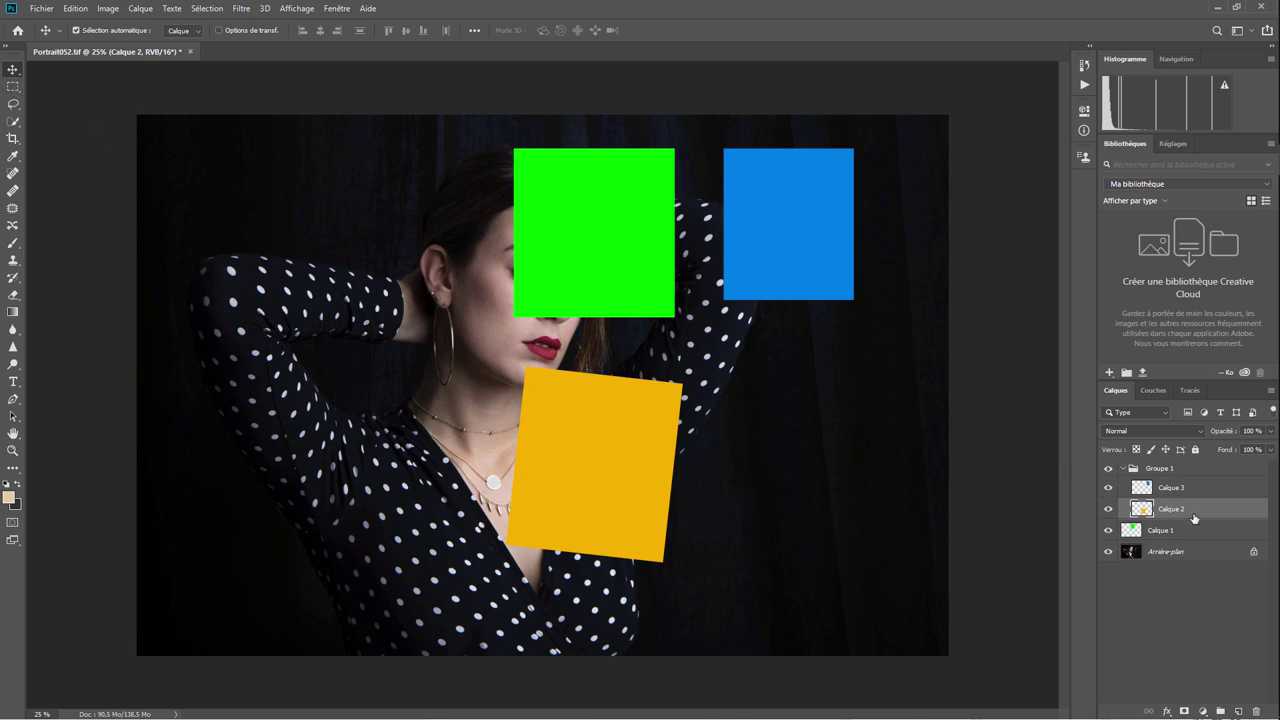
# - Marquee-select a small square in the yellow rectangle's centre, ready to move those pixels
pyautogui.click(15, 88)
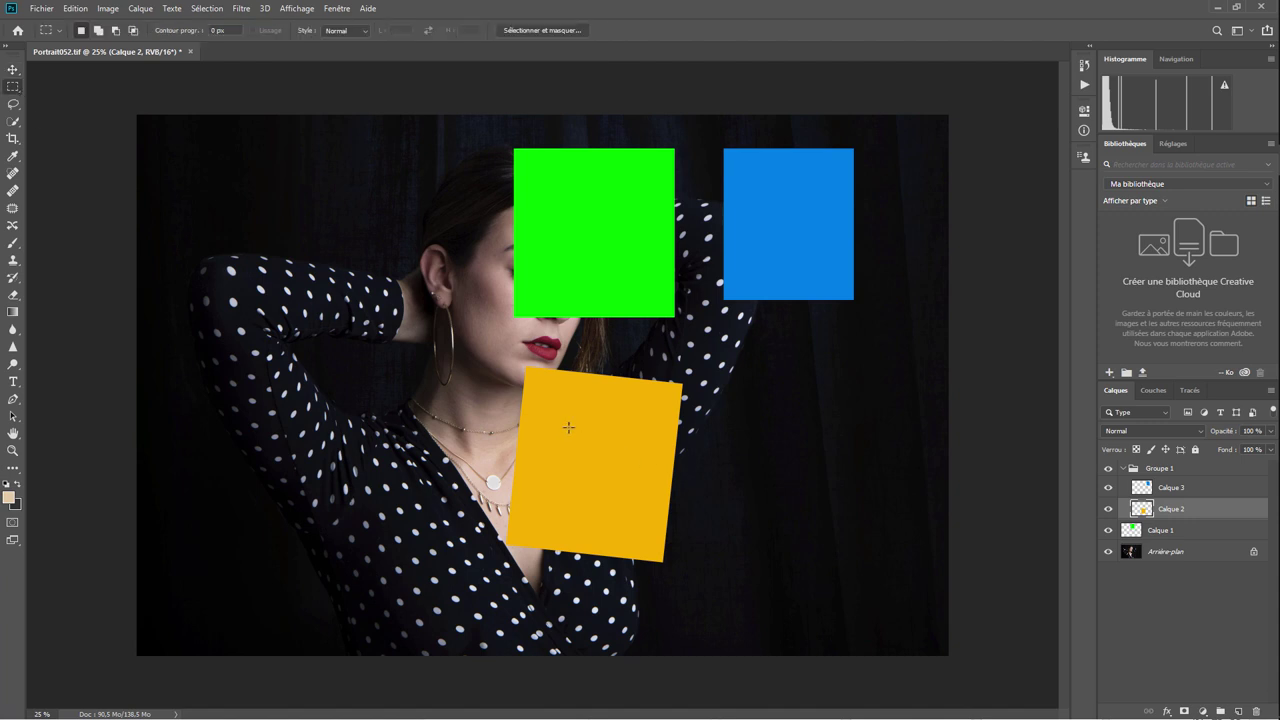
pyautogui.moveTo(561, 426); pyautogui.dragTo(636, 504)
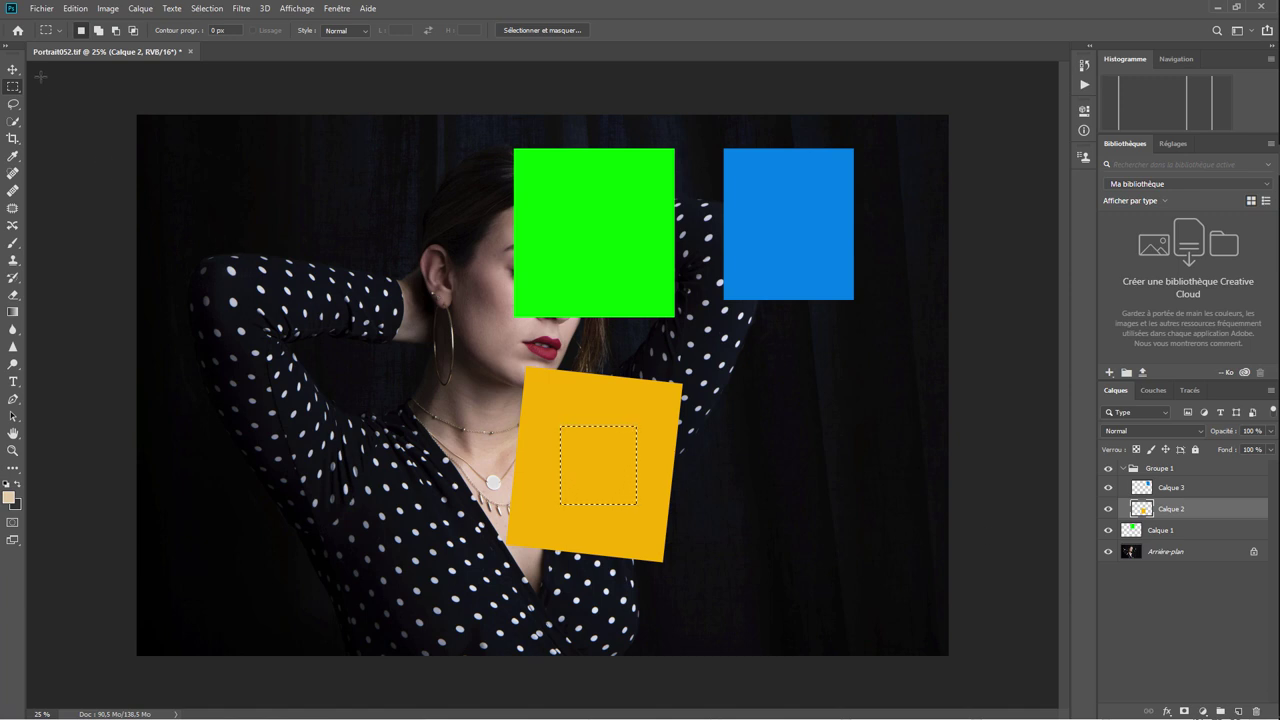
pyautogui.click(14, 70)
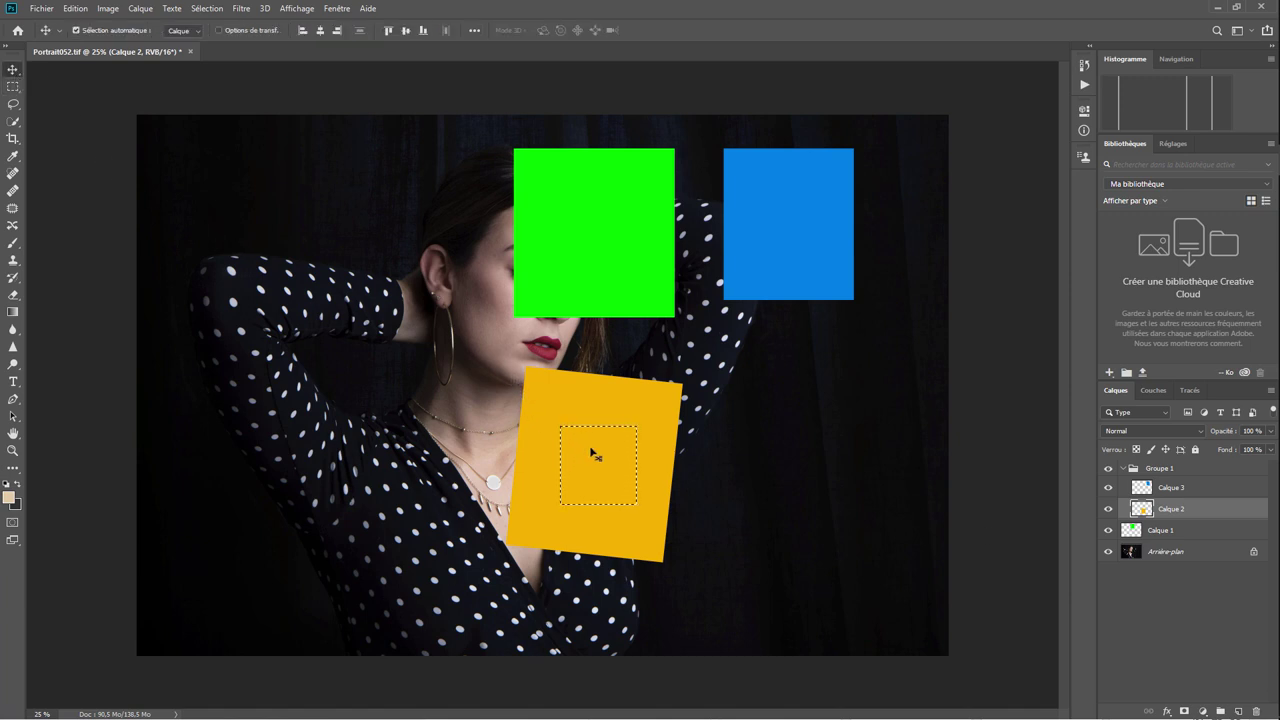
# - Drag the selected yellow centre patch up-left onto the woman's raised arm, leaving a hole
pyautogui.moveTo(591, 453)
pyautogui.mouseDown()
pyautogui.moveTo(507, 438)
pyautogui.moveTo(327, 324)
pyautogui.moveTo(364, 369)
pyautogui.moveTo(321, 343)
pyautogui.moveTo(322, 254)
pyautogui.moveTo(367, 291)
pyautogui.moveTo(359, 256)
pyautogui.moveTo(303, 324)
pyautogui.moveTo(354, 280)
pyautogui.moveTo(376, 280)
pyautogui.moveTo(337, 271)
pyautogui.moveTo(342, 290)
pyautogui.mouseUp()
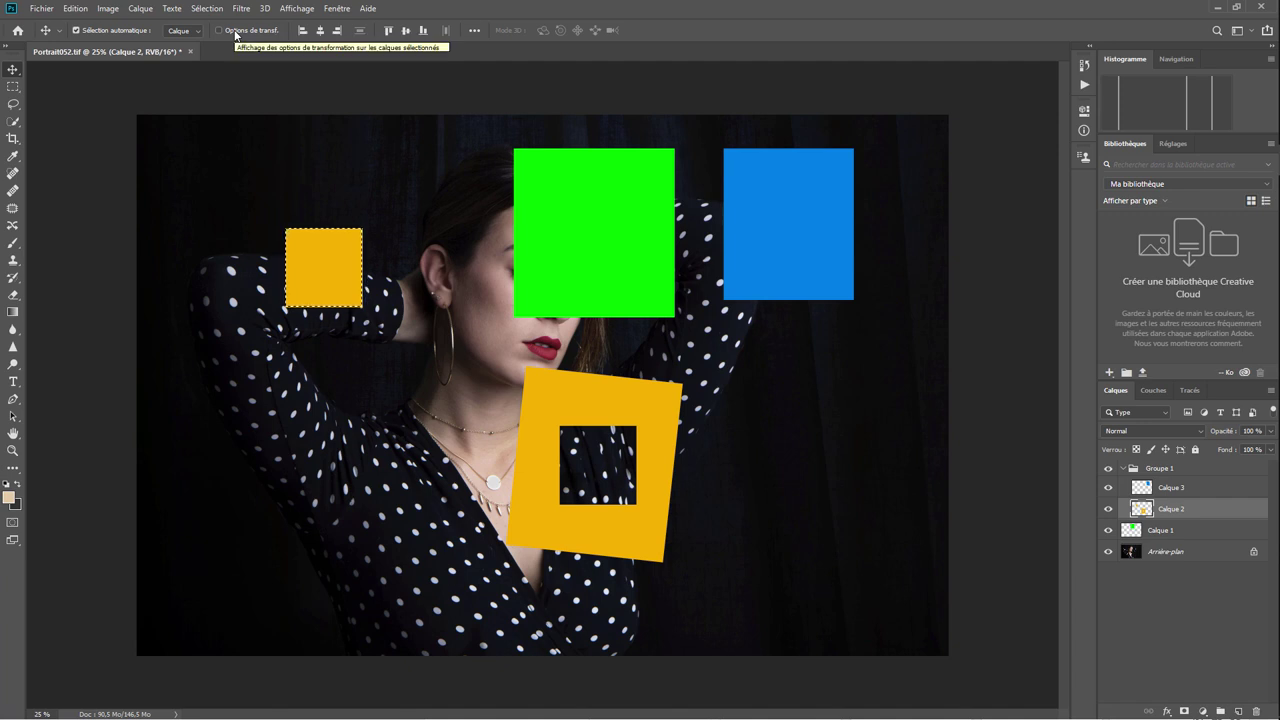
# - Deselect the moved yellow patch with Ctrl+D
pyautogui.hotkey('ctrl', 'd')
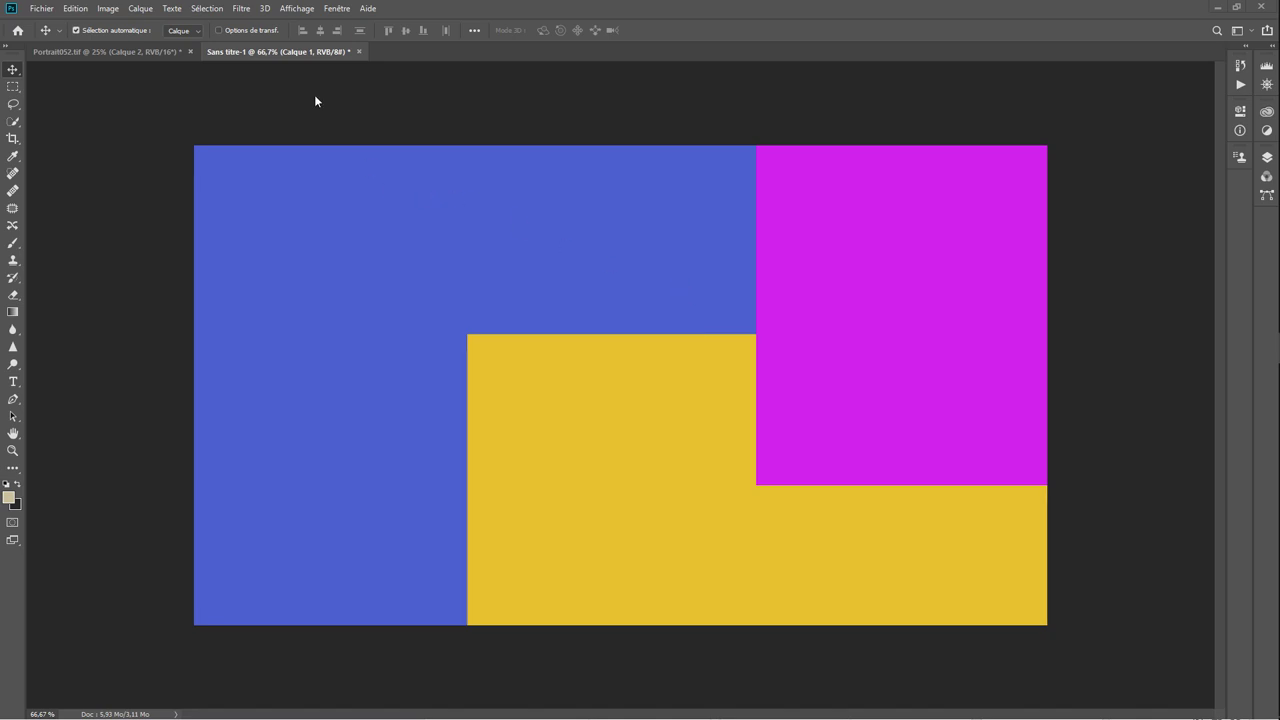
# - Create a blank white 1920 × 1080 px document, Sans titre-2, and show the Calques panel
pyautogui.click(41, 8)
pyautogui.click(50, 20)
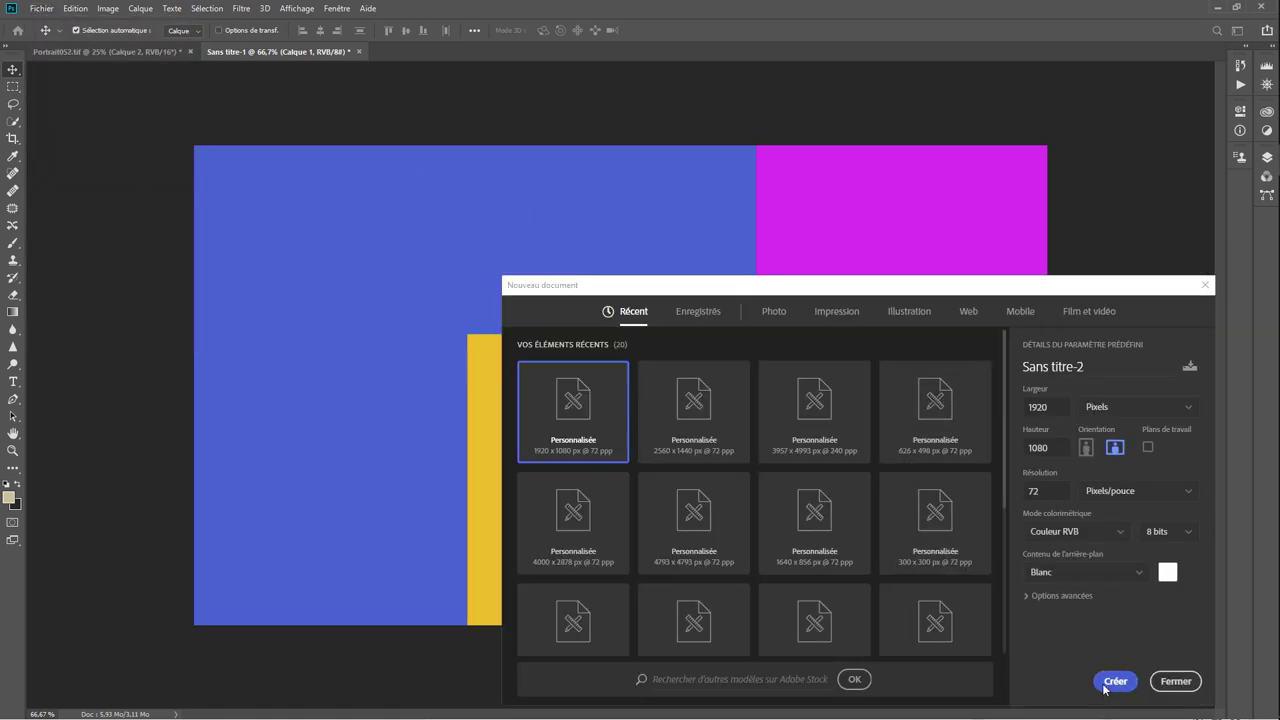
pyautogui.click(1110, 681)
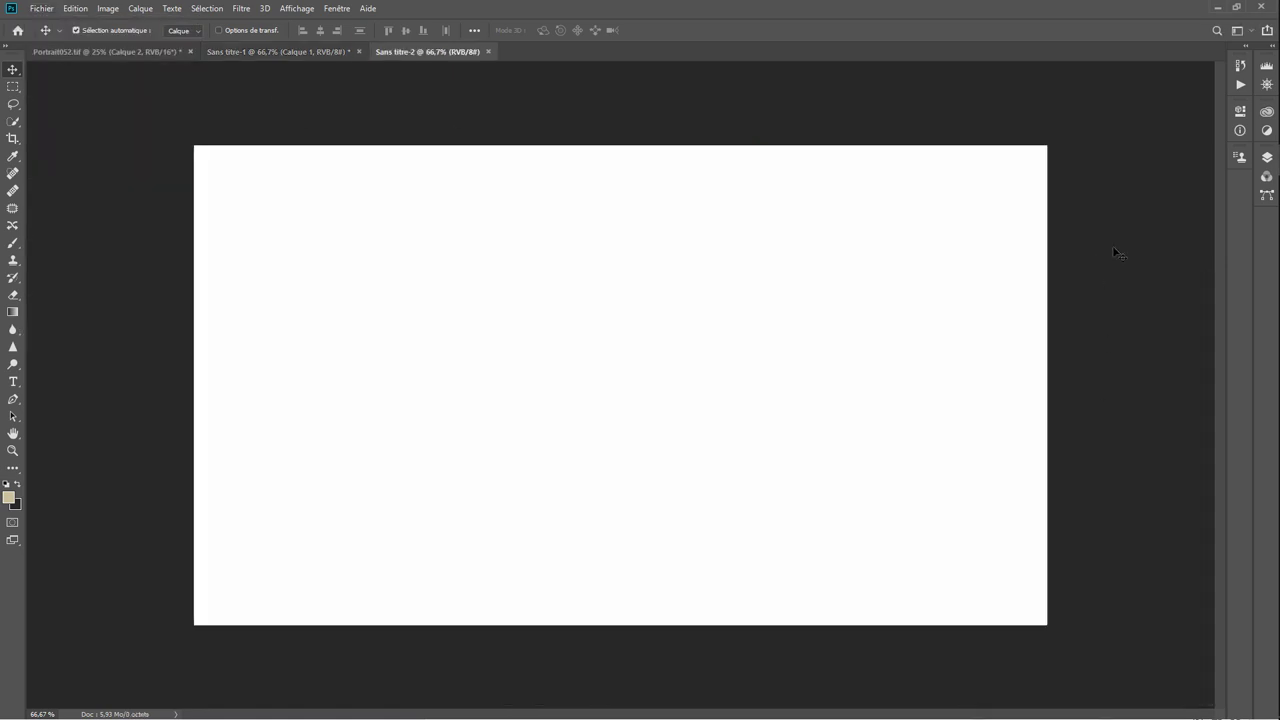
pyautogui.click(1273, 47)
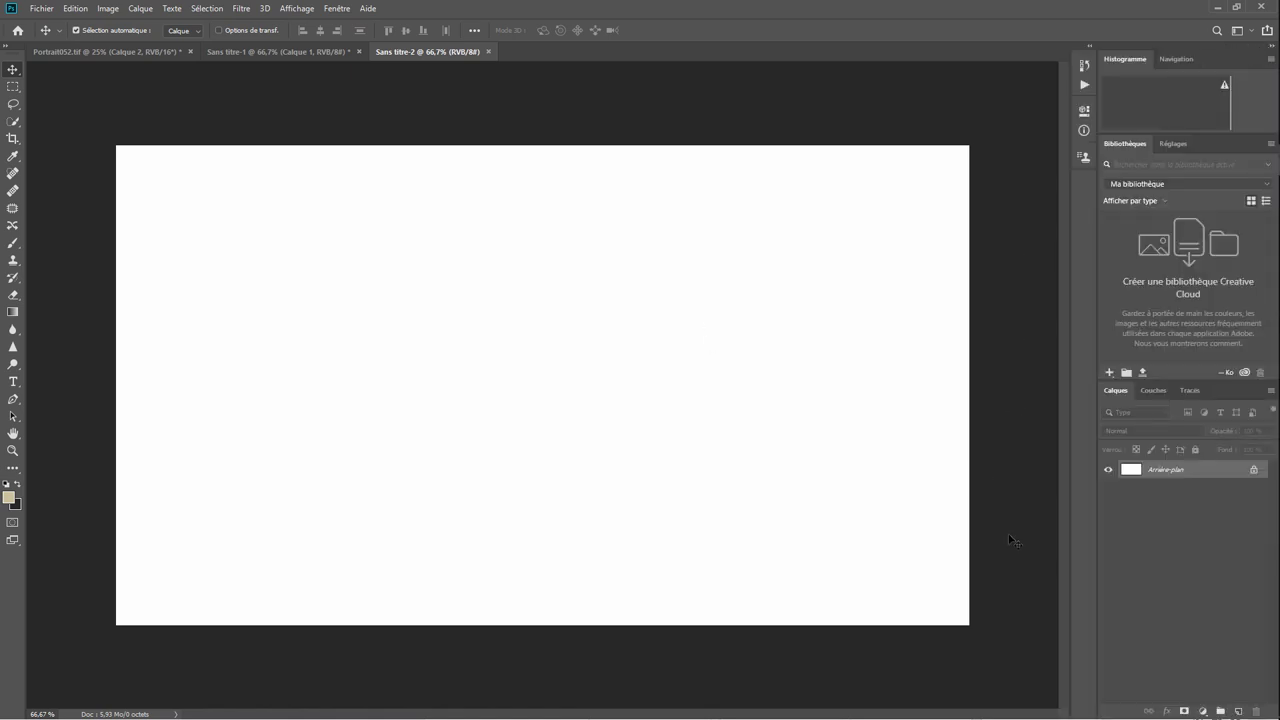
# - Add Calque 1 and Calque 2, and fill the Arrière-plan background with solid blue
pyautogui.click(1239, 710)
pyautogui.click(1178, 508)
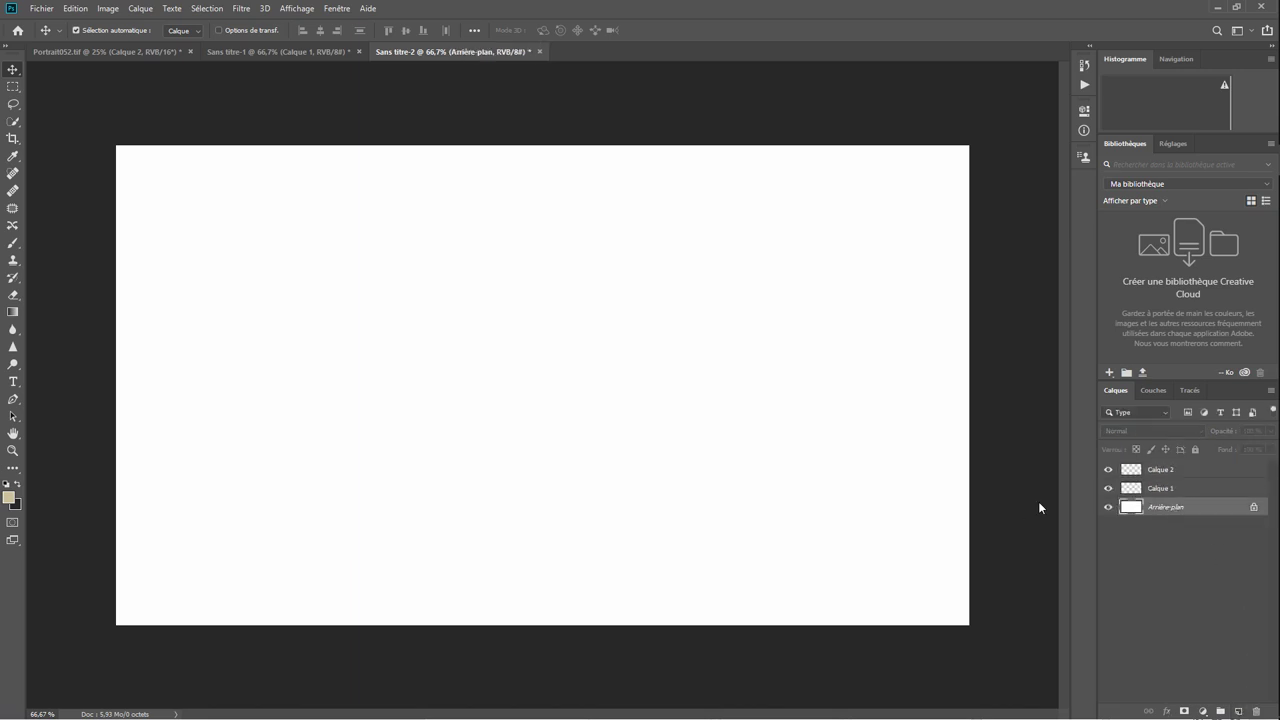
pyautogui.click(78, 9)
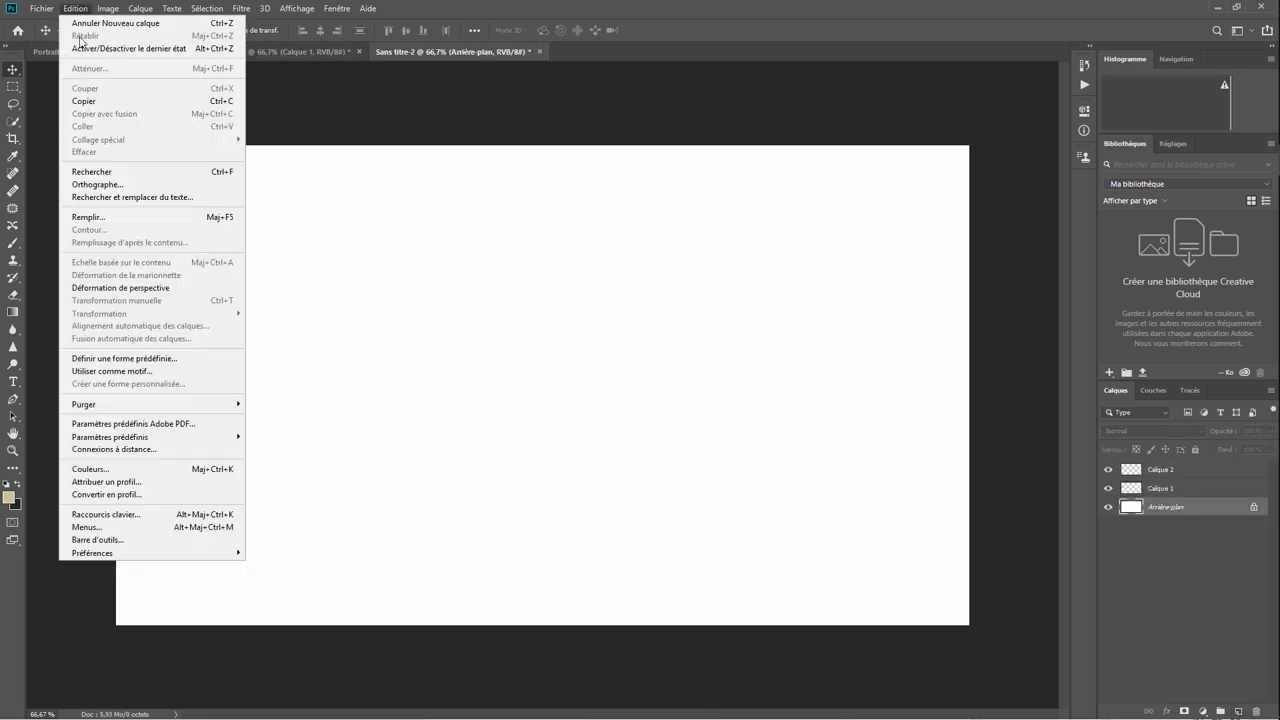
pyautogui.click(105, 214)
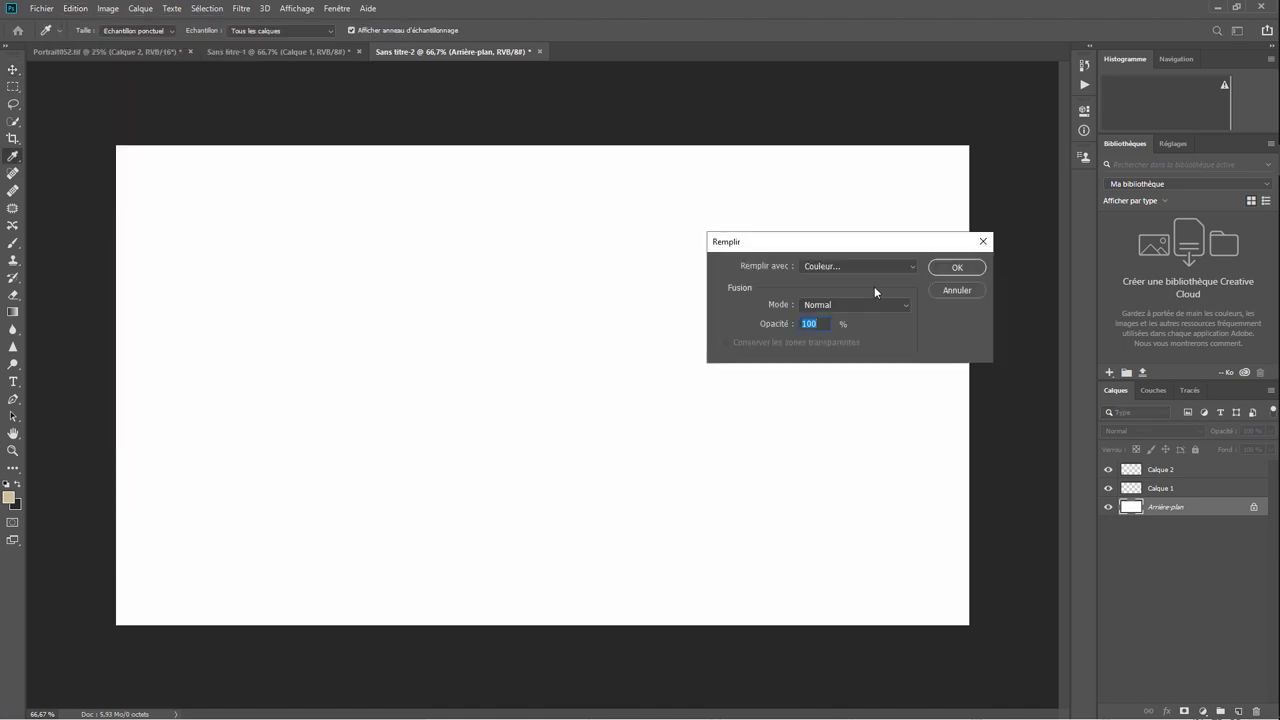
pyautogui.click(858, 266)
pyautogui.click(844, 301)
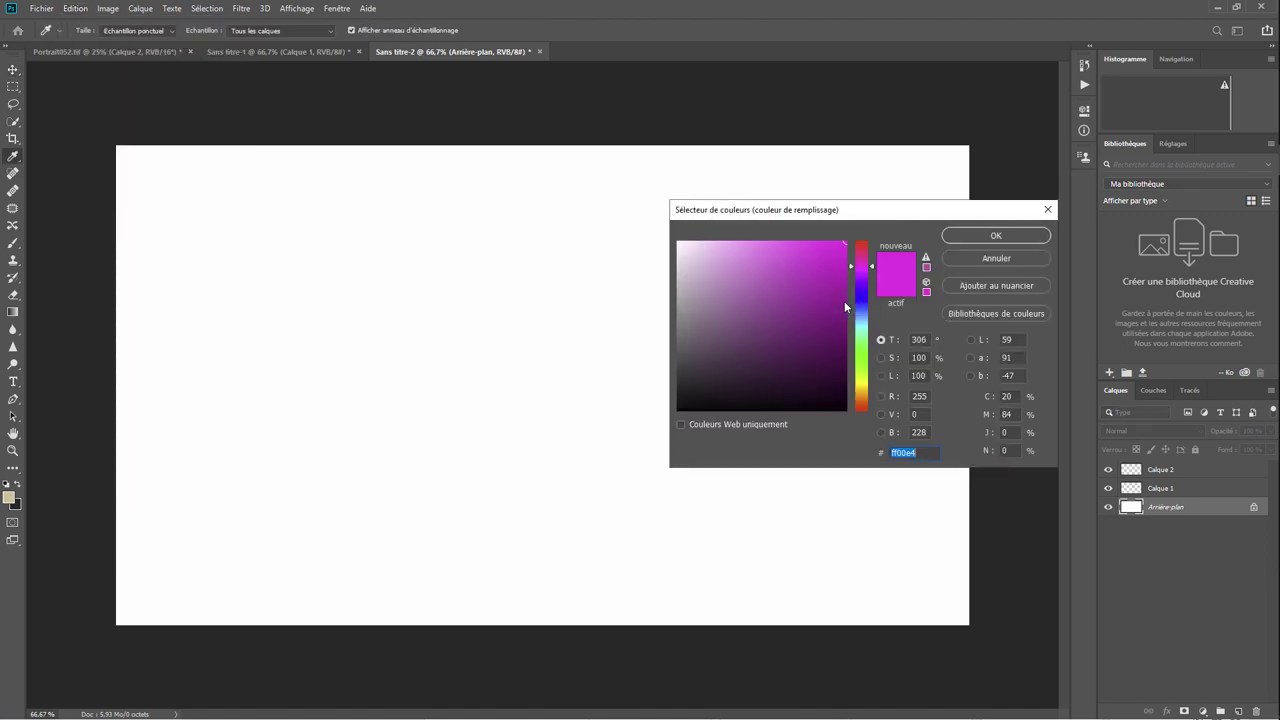
pyautogui.click(861, 310)
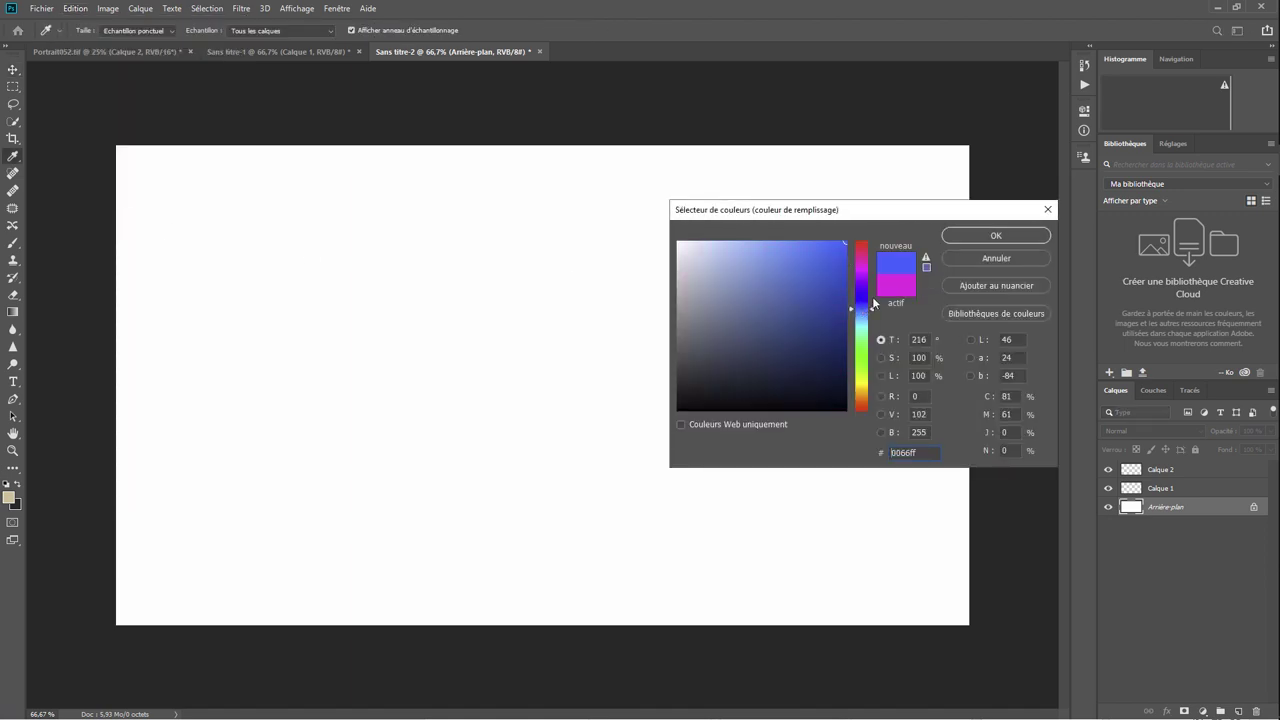
pyautogui.click(978, 240)
pyautogui.click(960, 266)
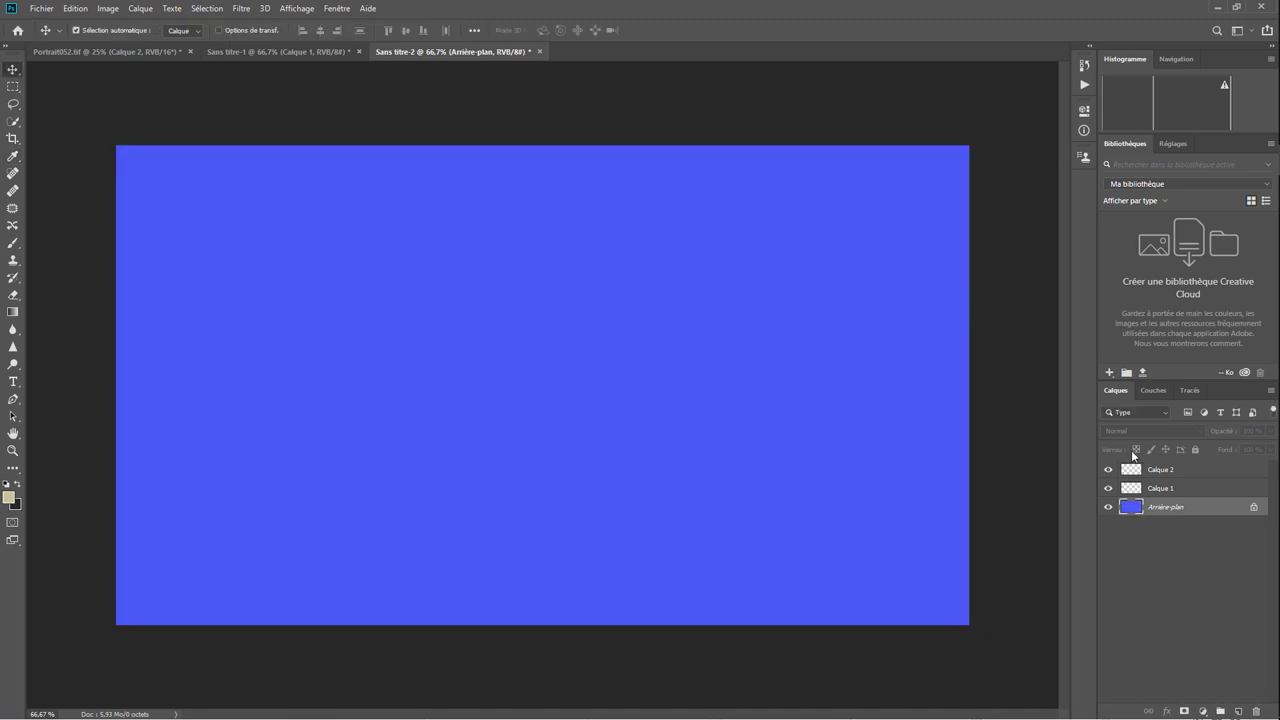
pyautogui.click(1157, 489)
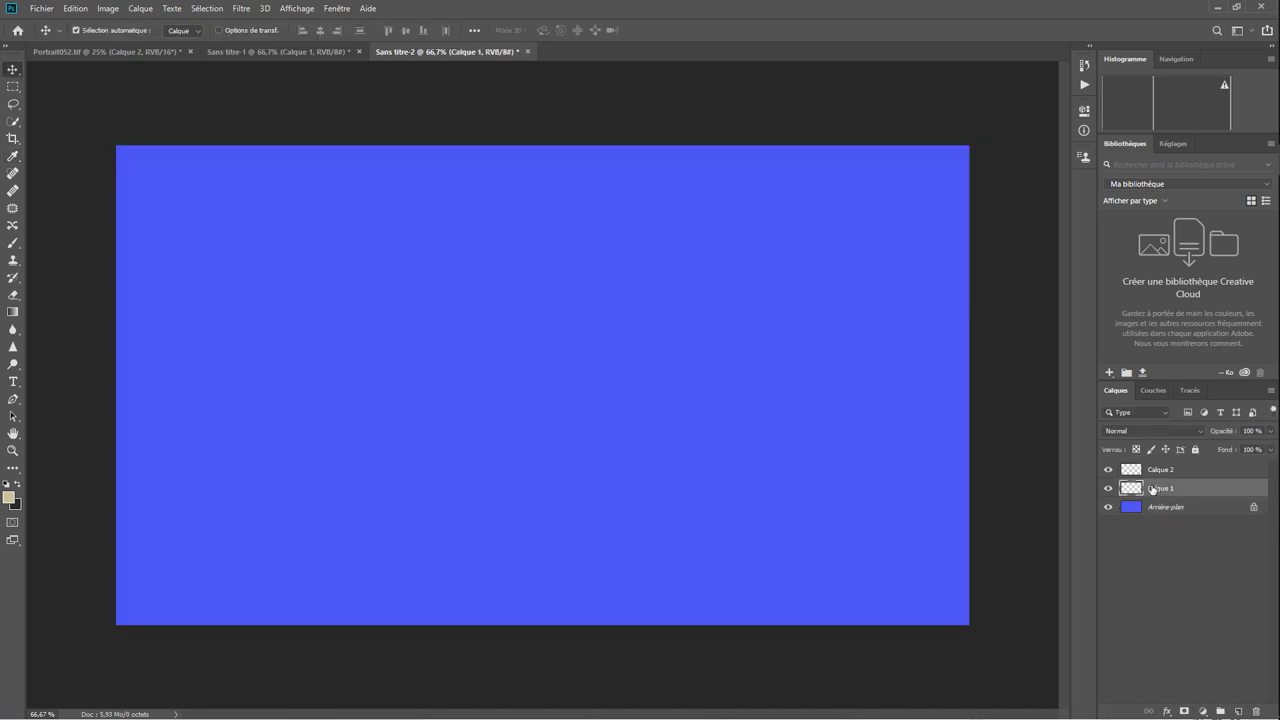
# - Fill Calque 1 with a solid yellow custom colour through Edition > Remplir
pyautogui.click(75, 8)
pyautogui.click(94, 217)
pyautogui.click(832, 267)
pyautogui.click(814, 300)
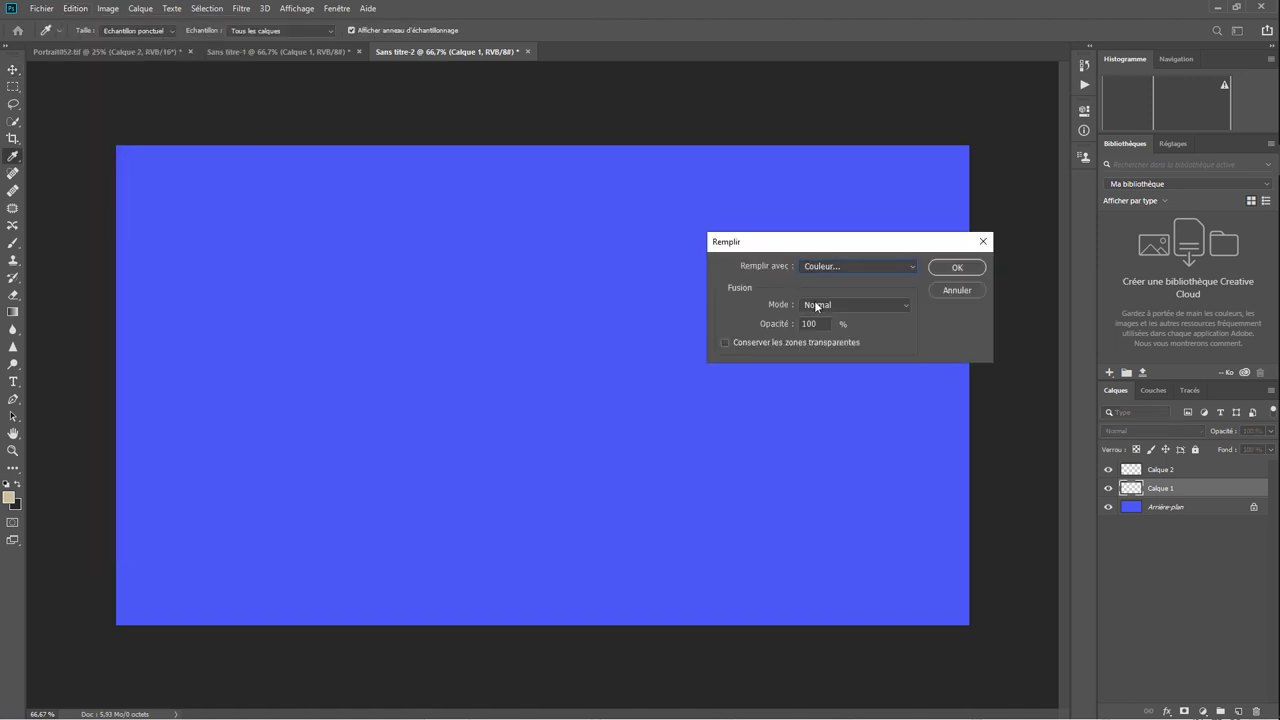
pyautogui.click(861, 386)
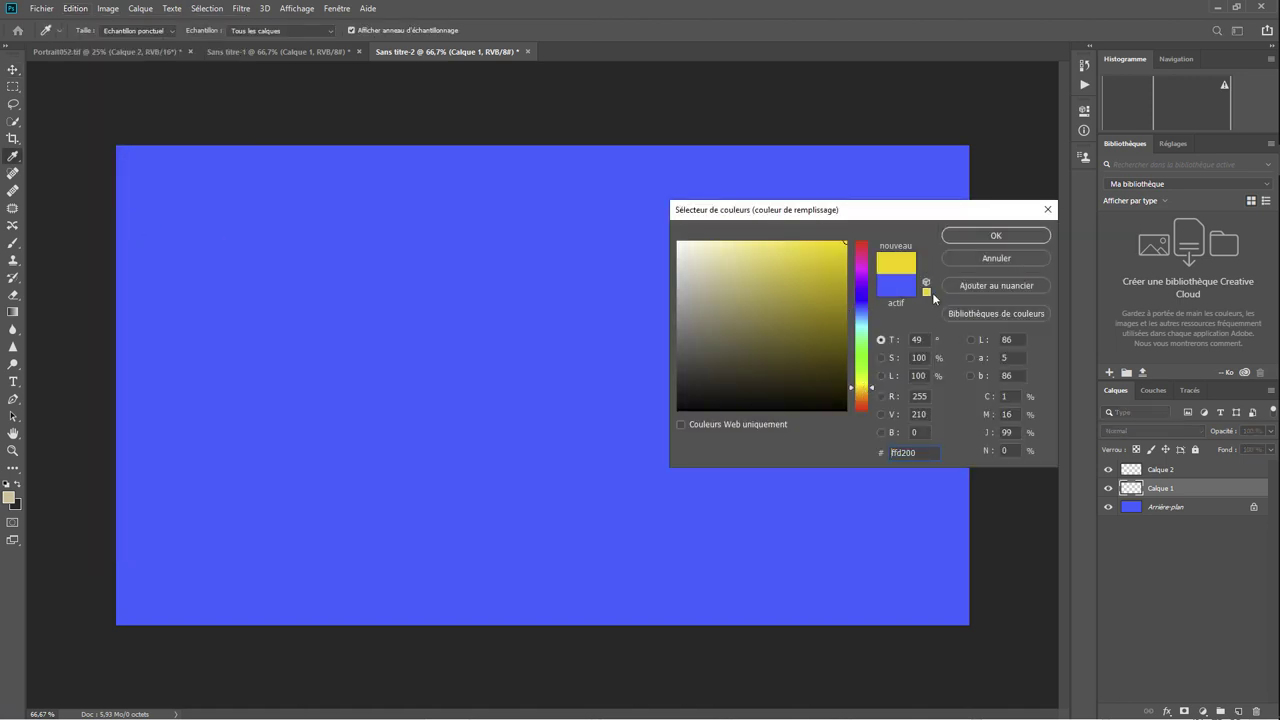
pyautogui.click(1001, 236)
pyautogui.click(963, 266)
pyautogui.press('v')
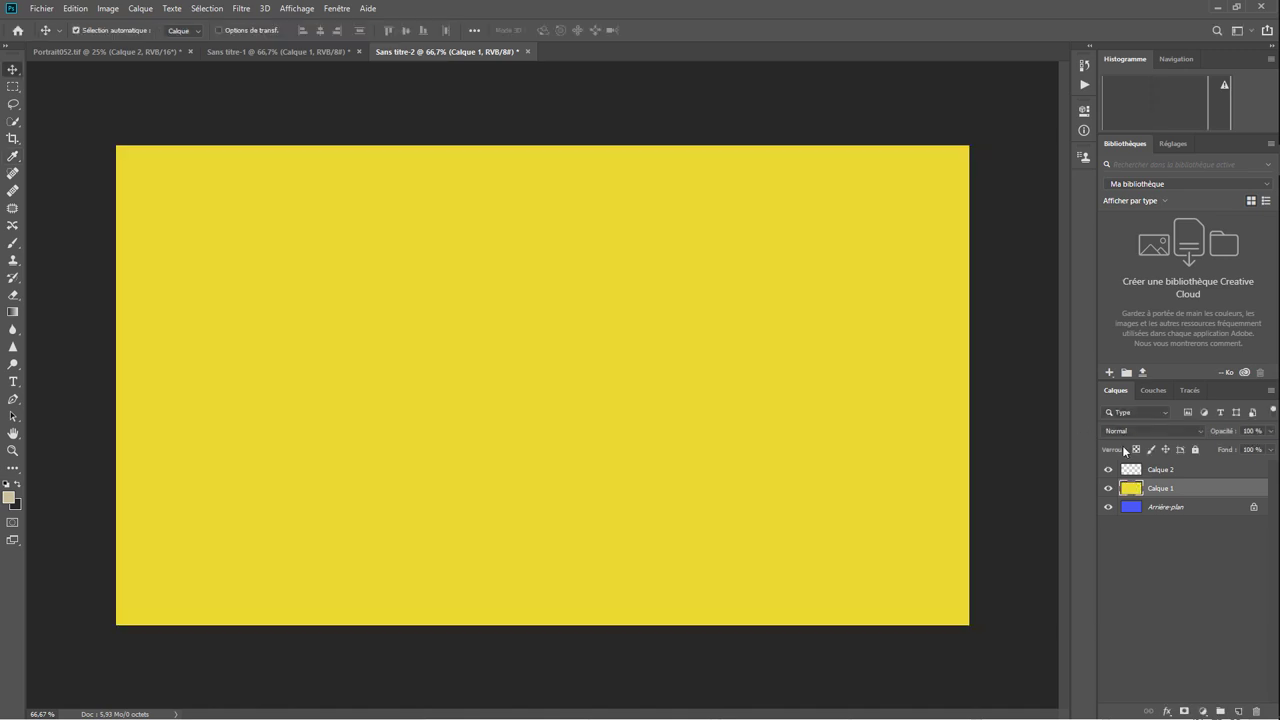
pyautogui.click(1172, 470)
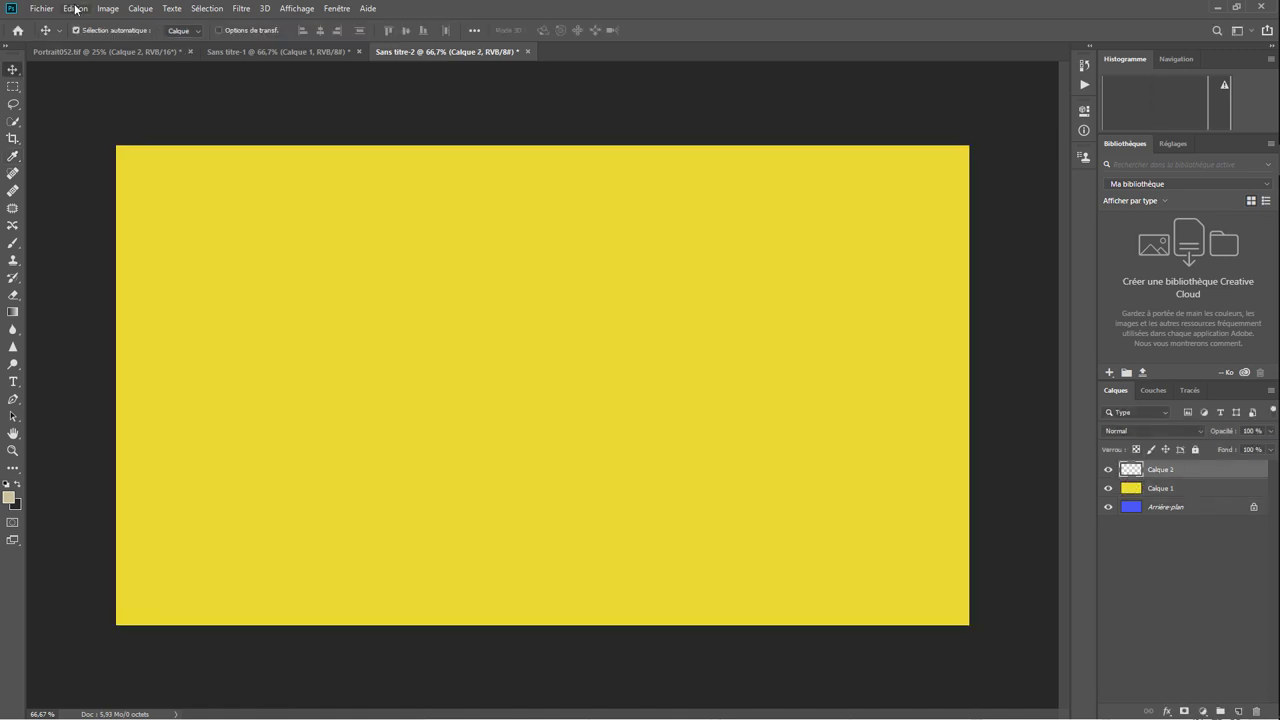
# - Fill Calque 2 with a solid magenta custom colour through Edition > Remplir
pyautogui.click(75, 8)
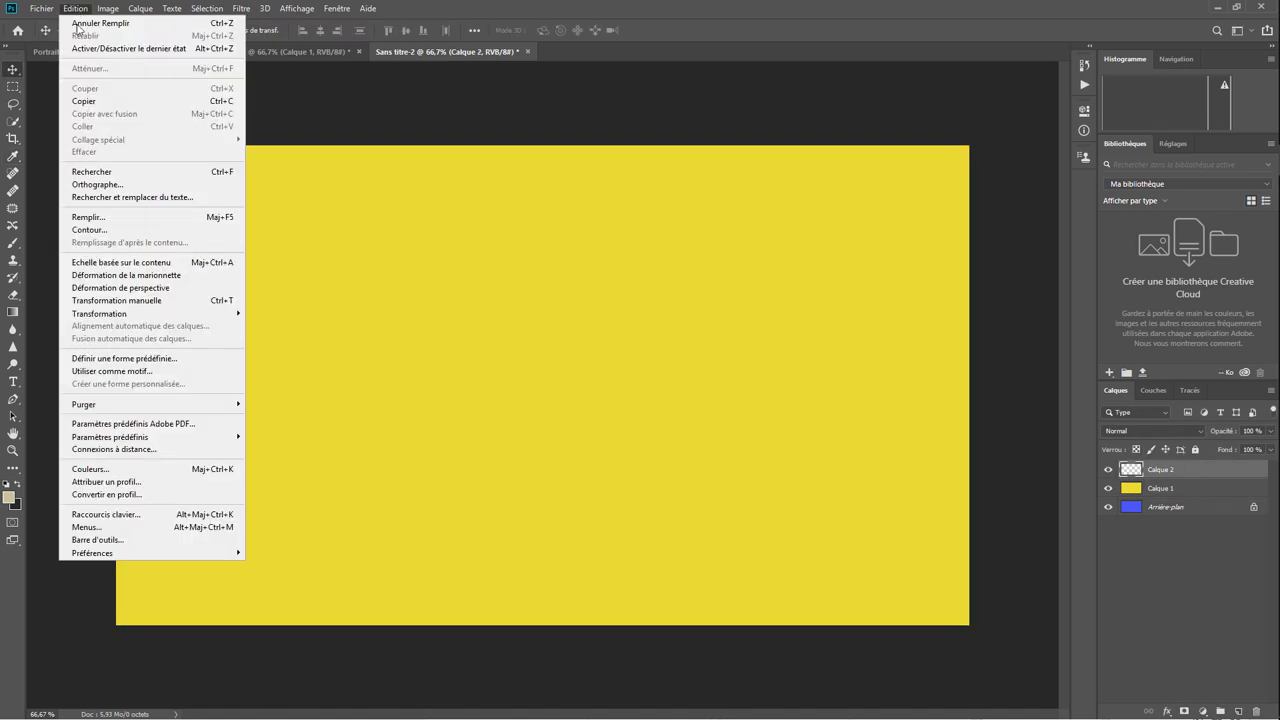
pyautogui.click(90, 217)
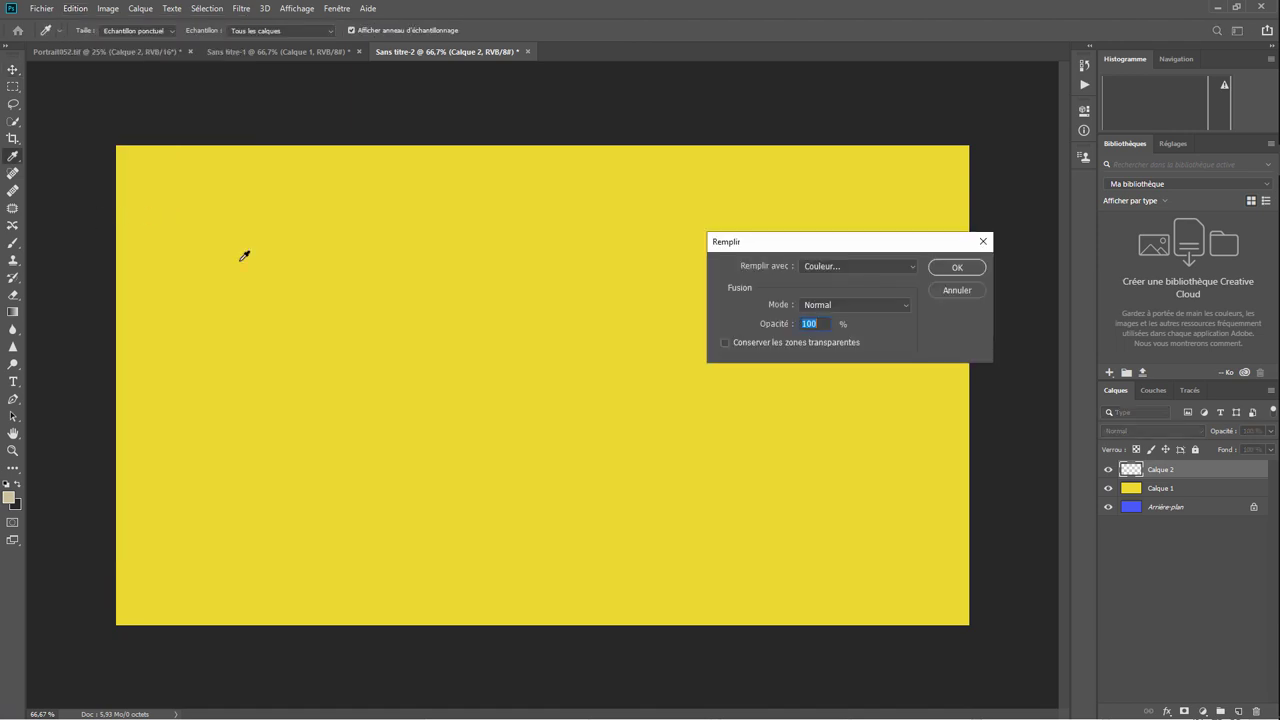
pyautogui.click(837, 264)
pyautogui.click(815, 302)
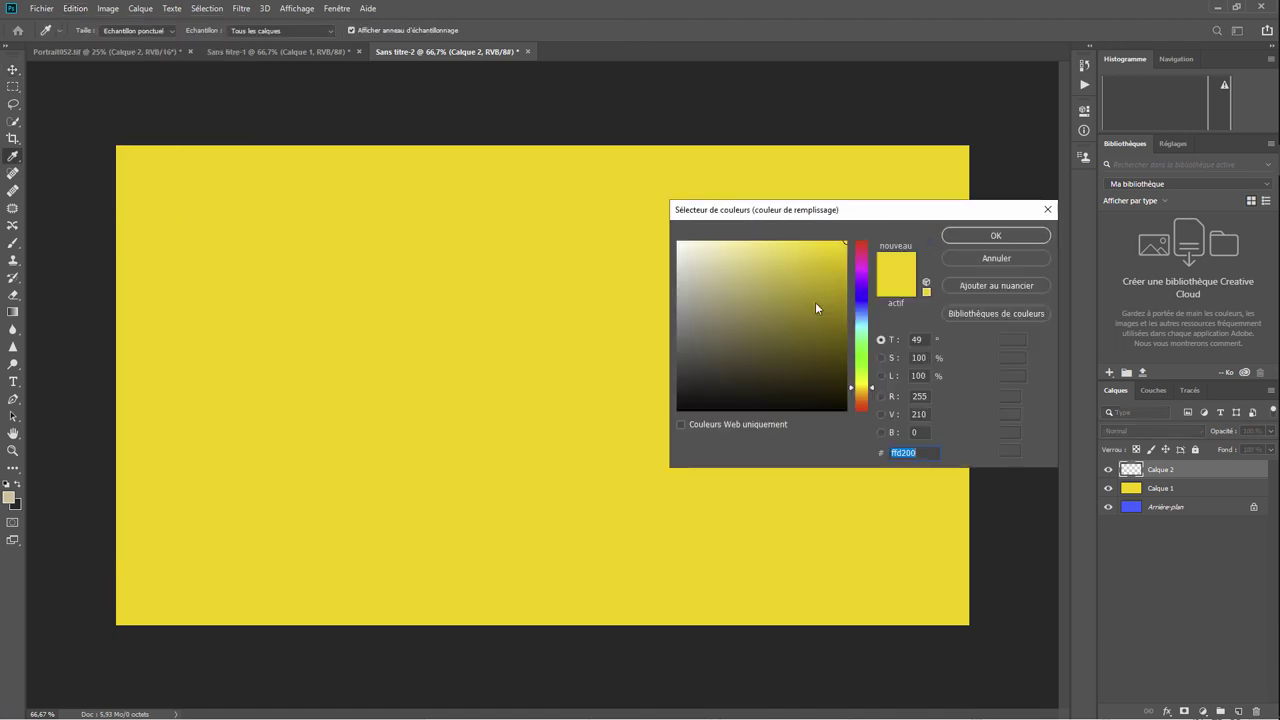
pyautogui.click(863, 268)
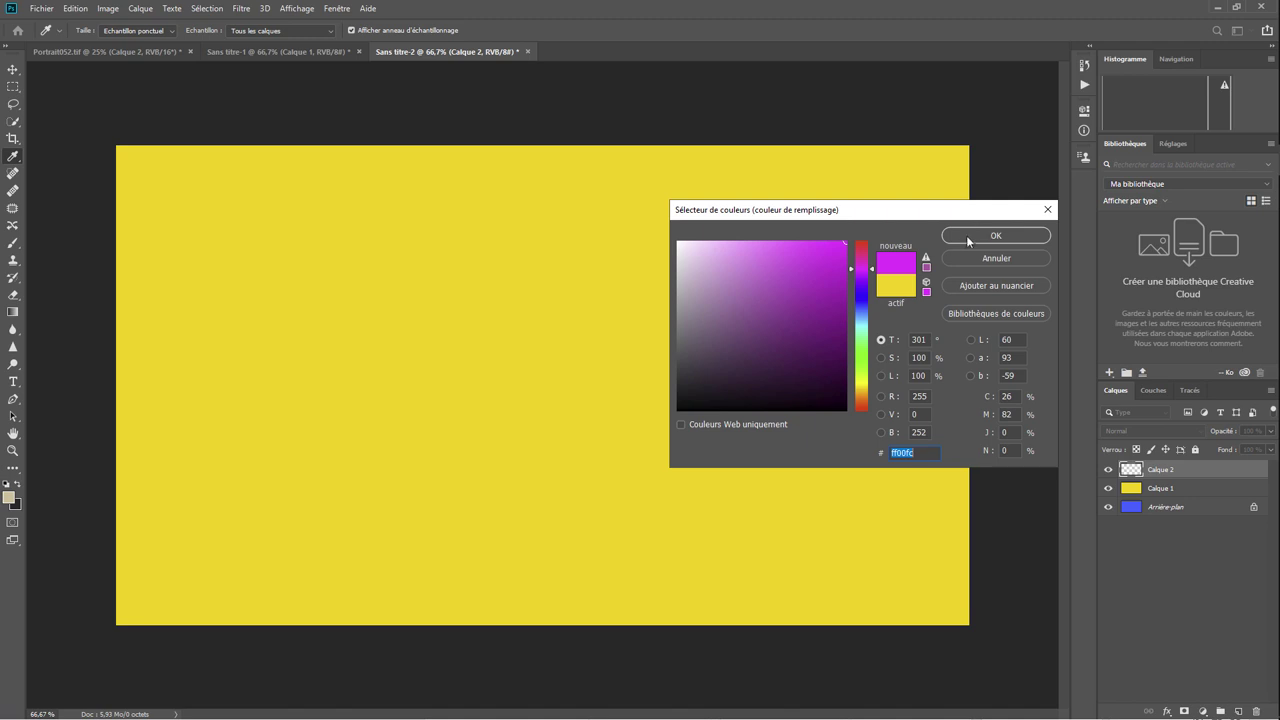
pyautogui.click(966, 235)
pyautogui.click(968, 268)
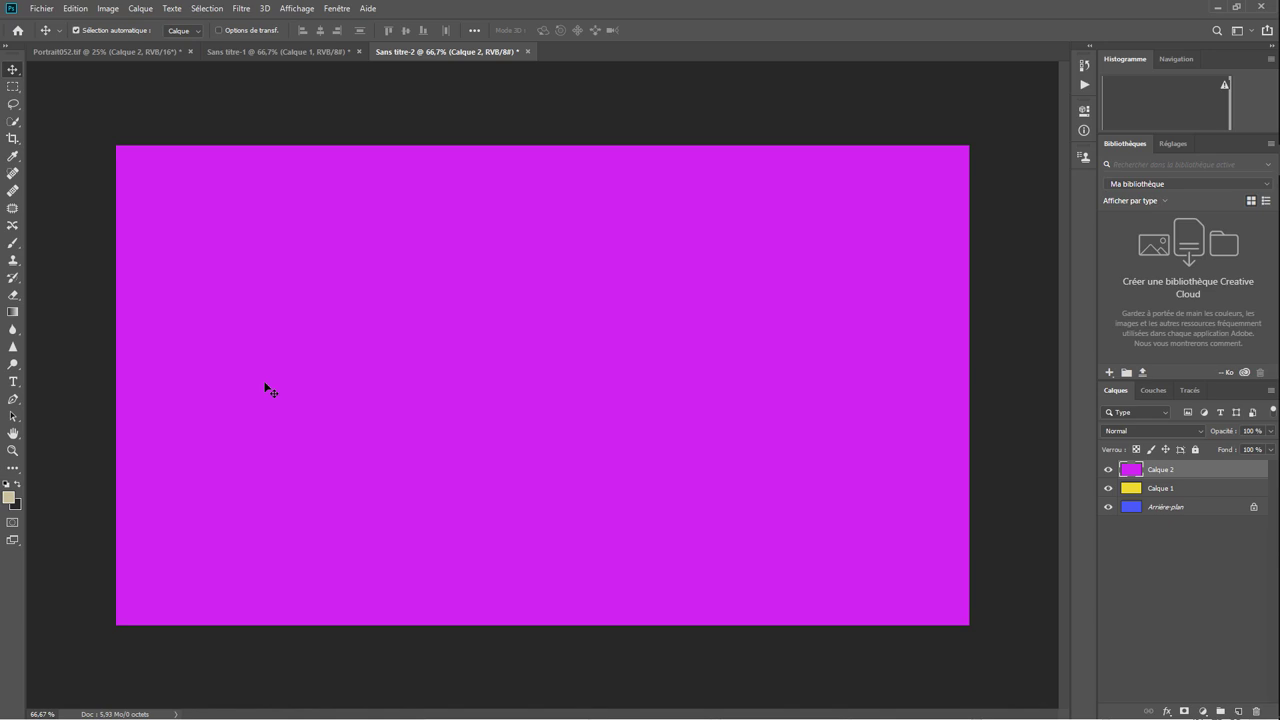
# - Drag magenta up-right and yellow down-right so blue shows along the left and top
pyautogui.moveTo(270, 390); pyautogui.dragTo(815, 256)
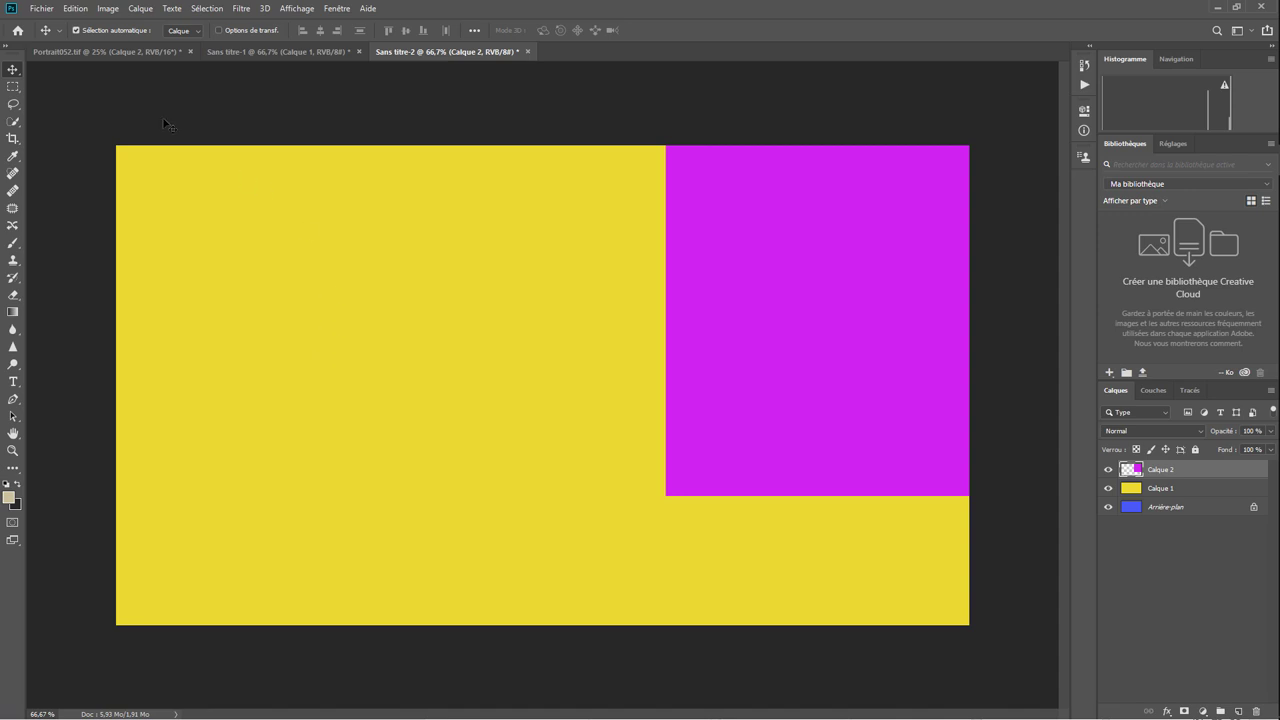
pyautogui.moveTo(351, 380)
pyautogui.mouseDown()
pyautogui.moveTo(597, 521)
pyautogui.moveTo(608, 543)
pyautogui.mouseUp()
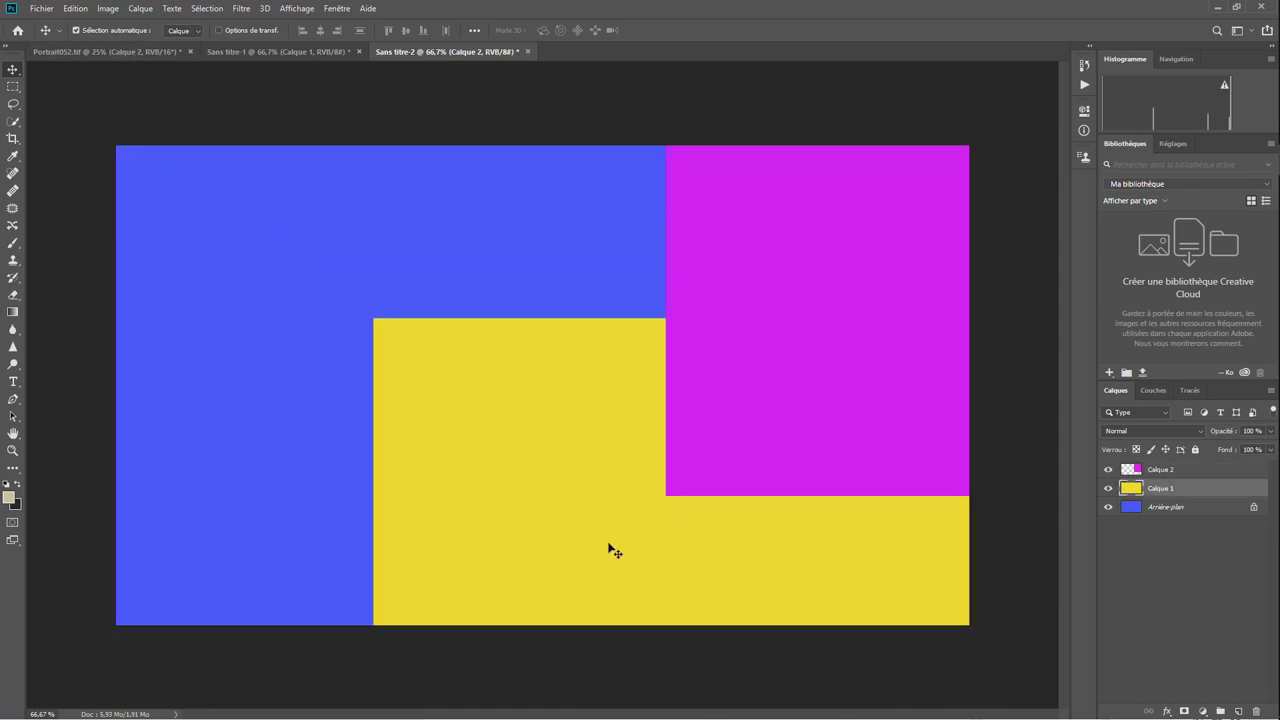
pyautogui.click(271, 53)
pyautogui.click(395, 52)
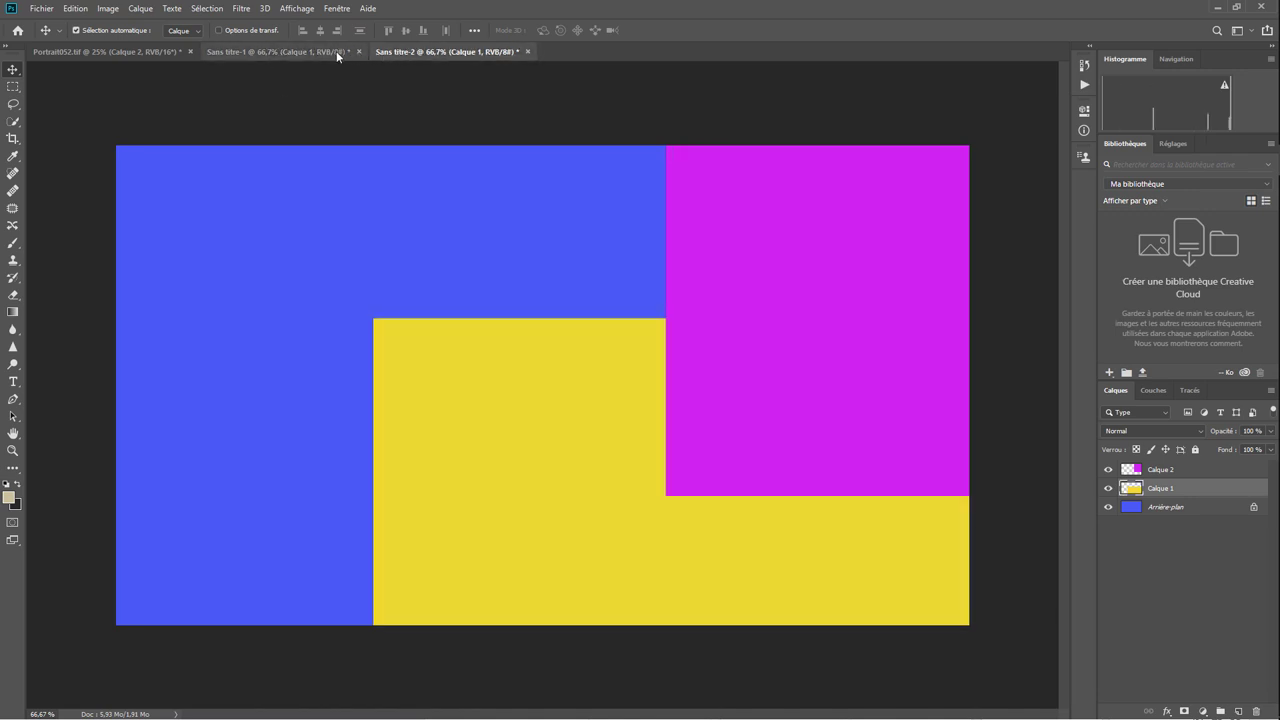